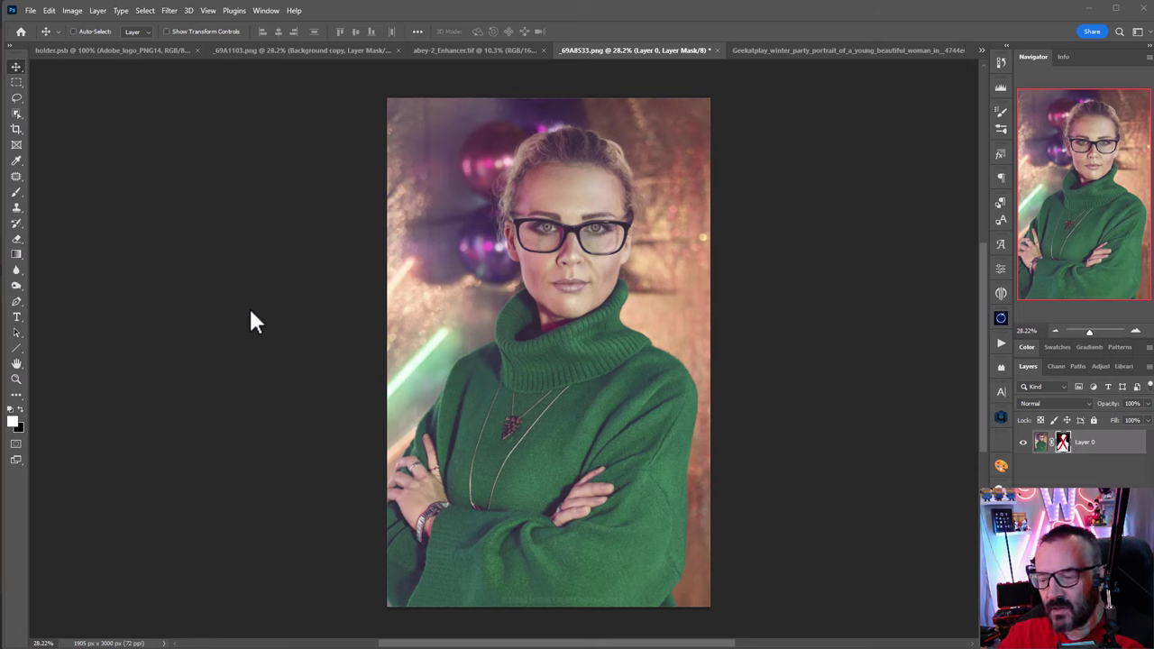
Compare the generated portrait variations in the winter party portrait document by hiding its layers one by one, and return to the original _69A8533.png
left_click(843, 50)
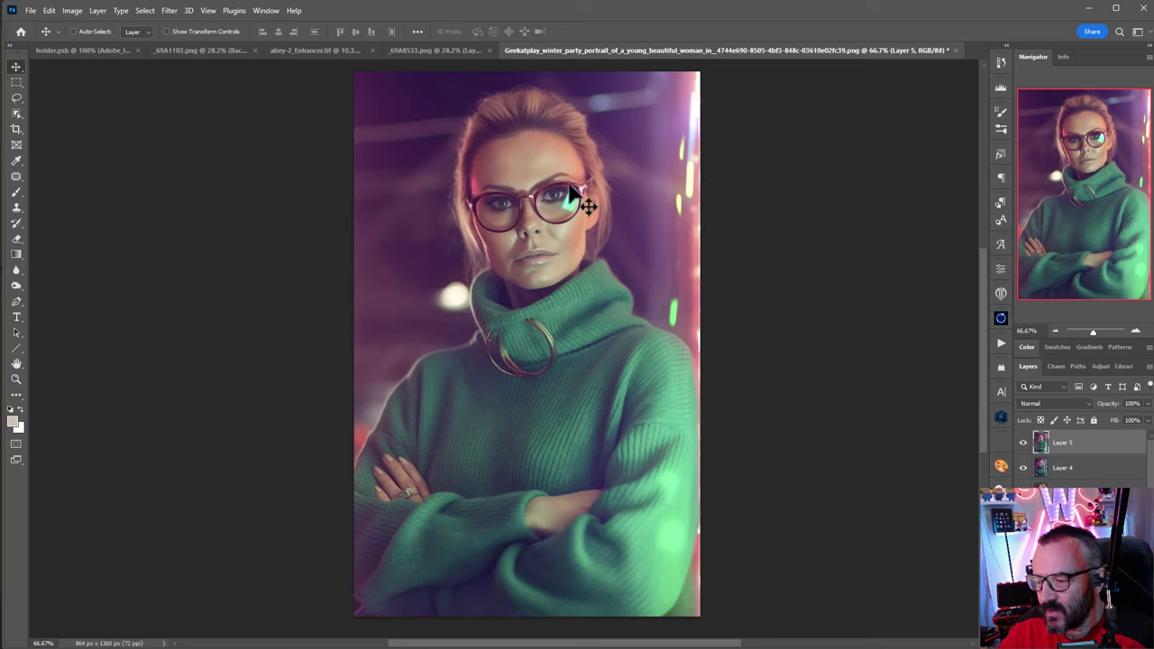
left_click(1023, 442)
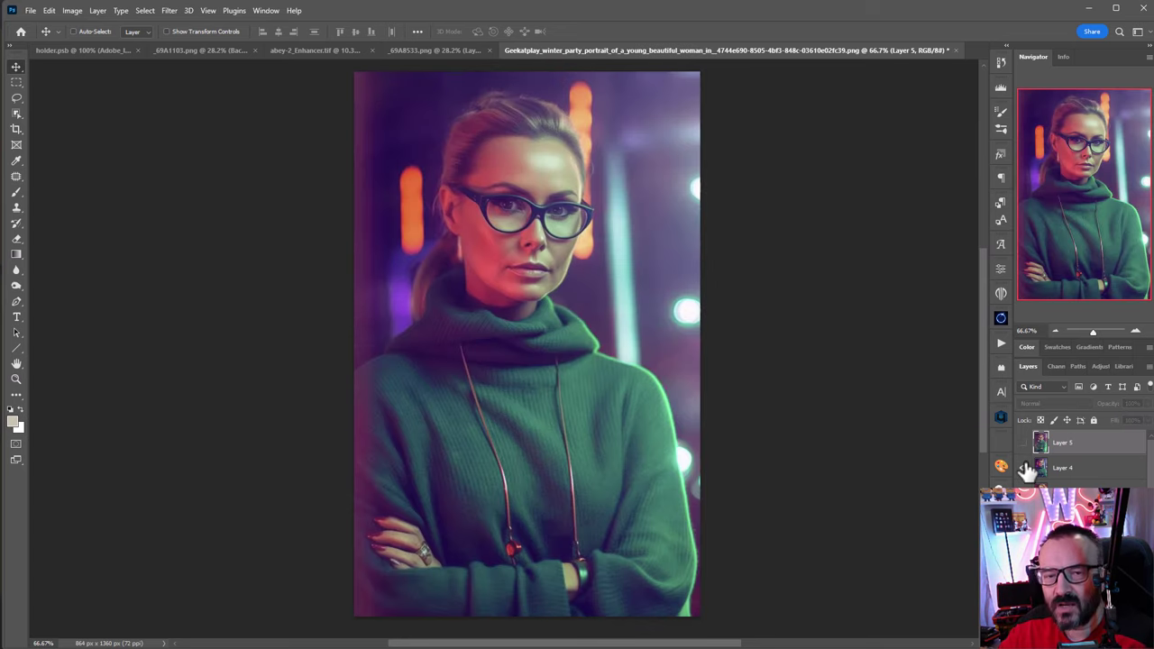
left_click(1024, 468)
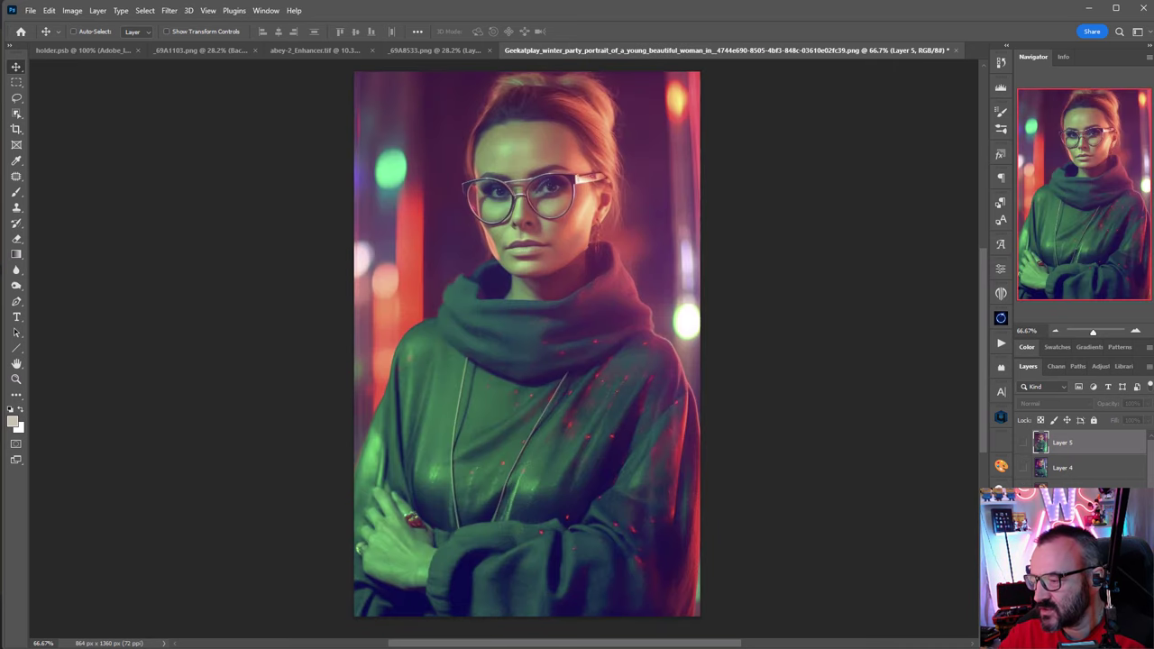
left_click(1024, 493)
left_click(1024, 519)
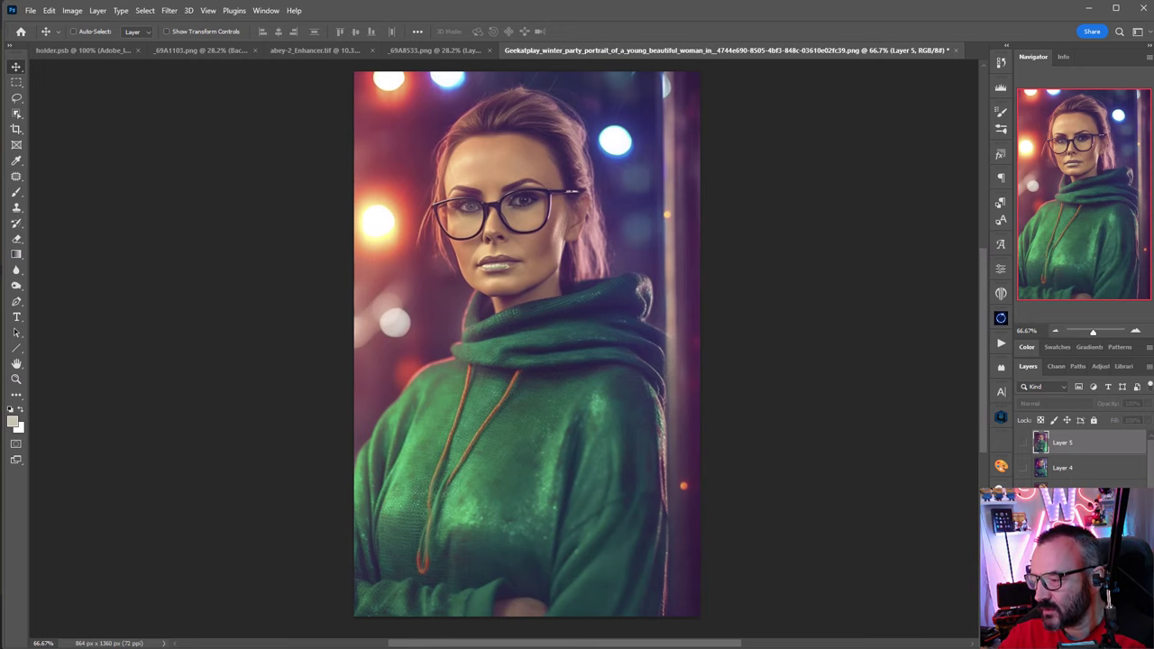
left_click(1024, 544)
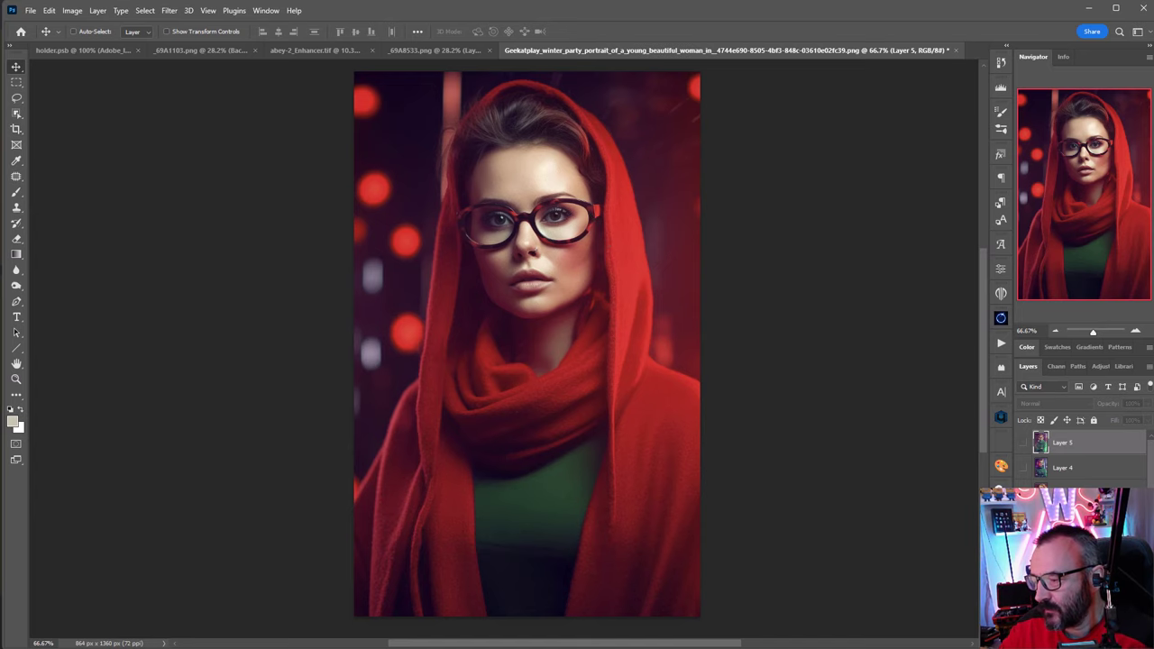
key("Delete")
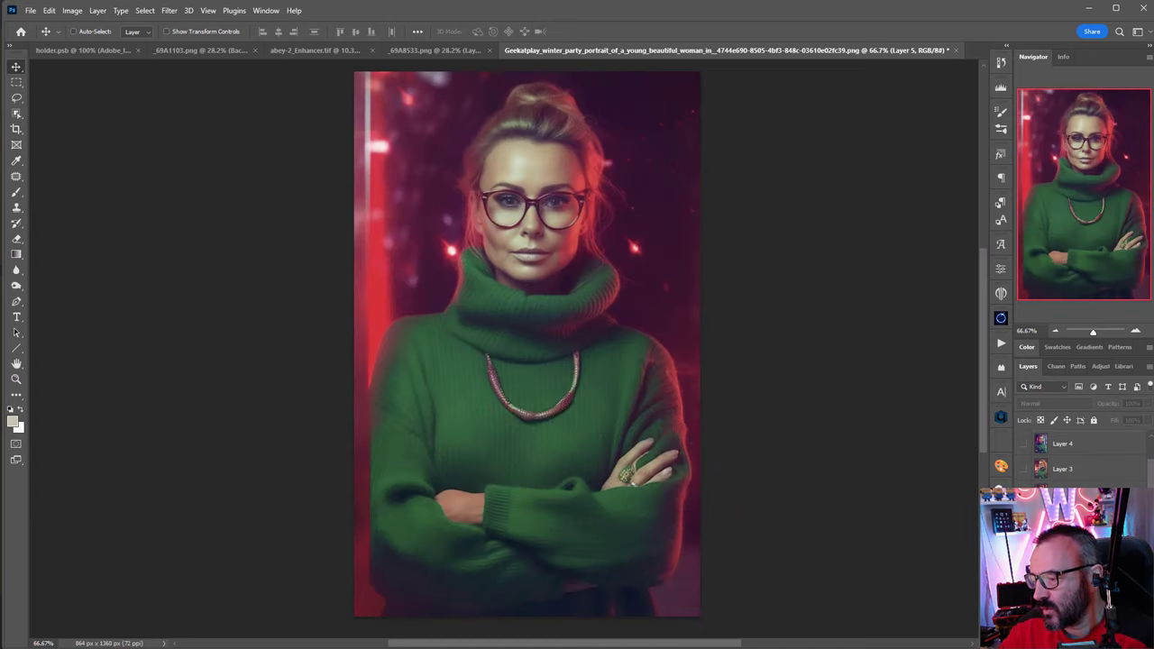
key("Delete")
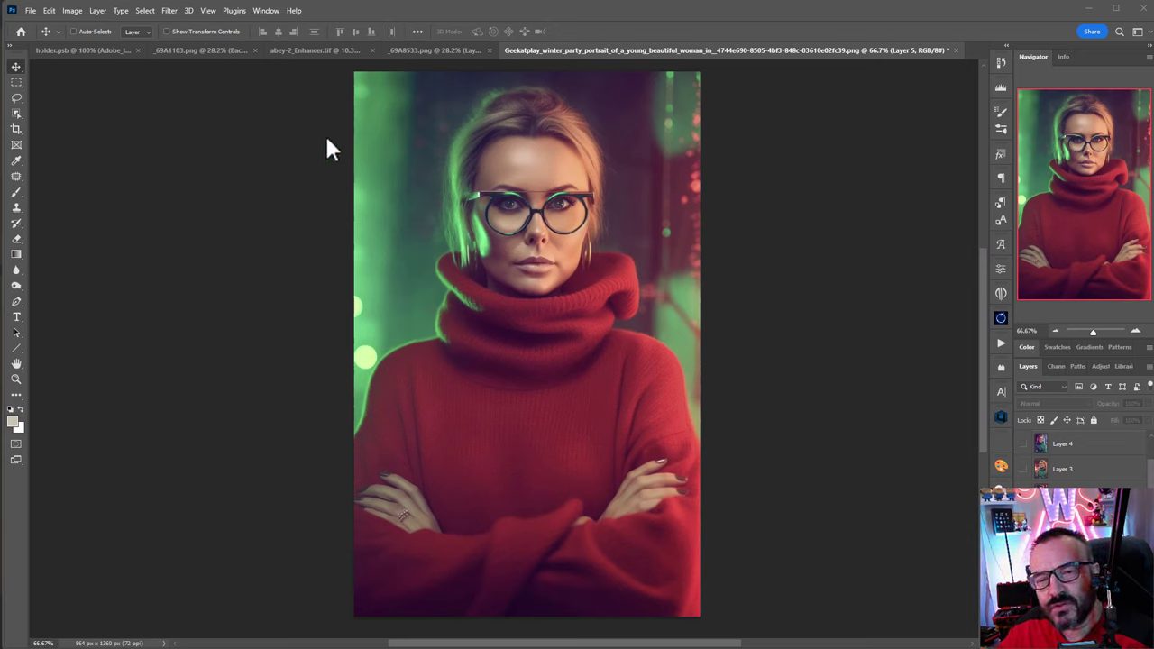
left_click(435, 50)
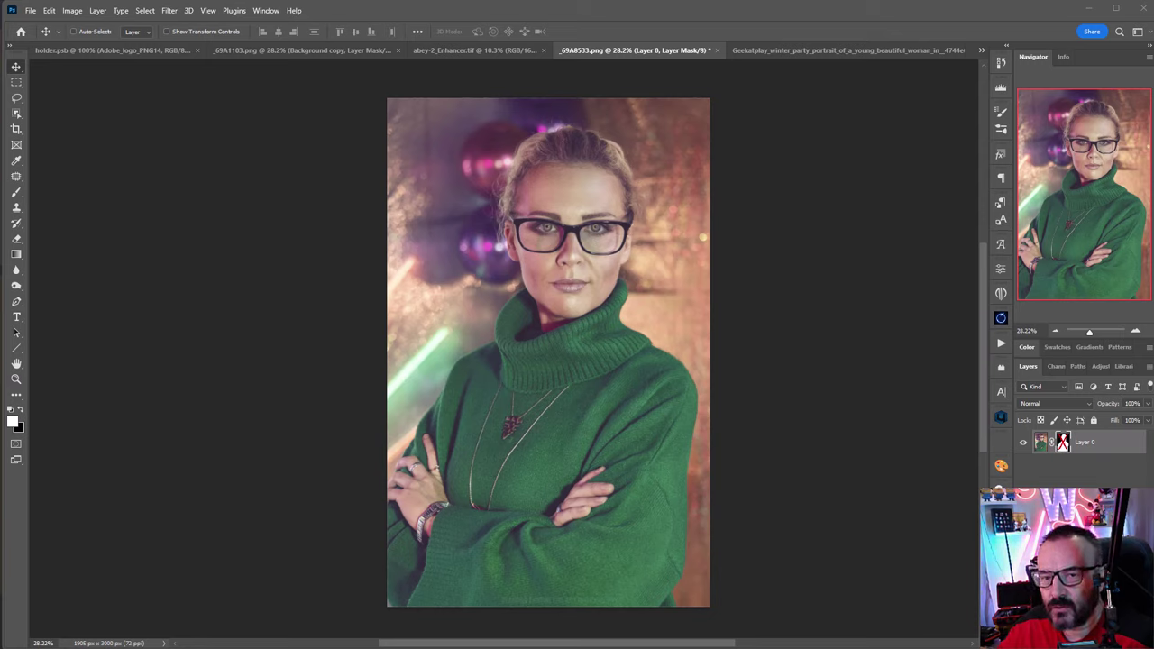
Switch to Discord and upload the portrait _69A8533.jpg to the Midjourney Bot chat
key("alt+Tab")
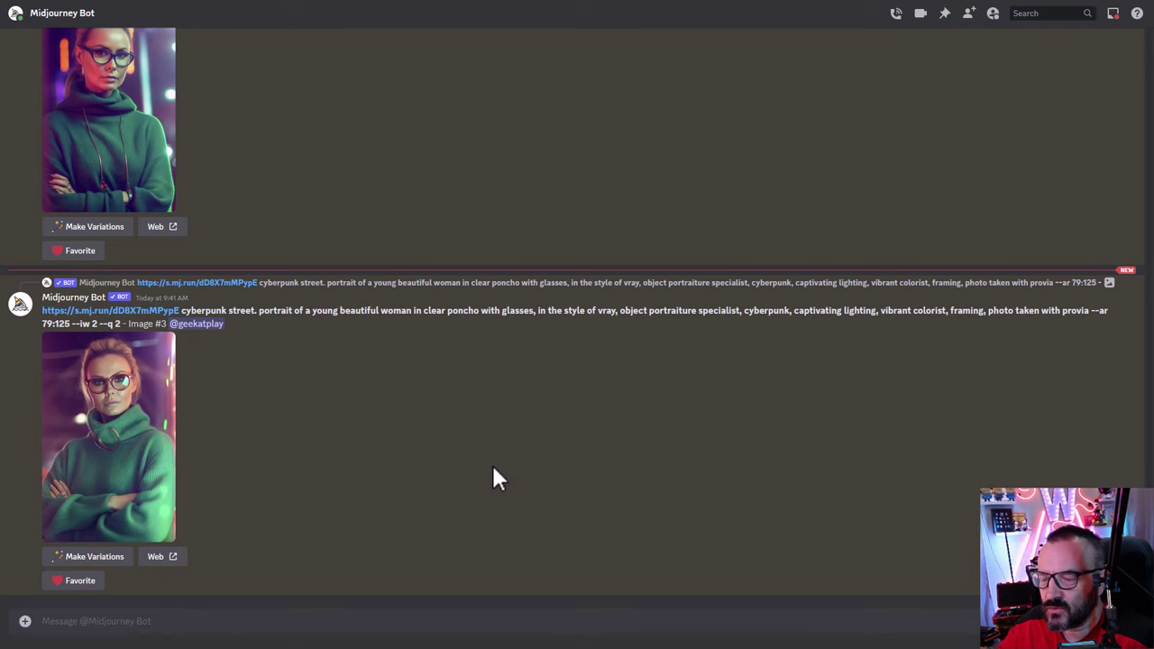
left_click(25, 622)
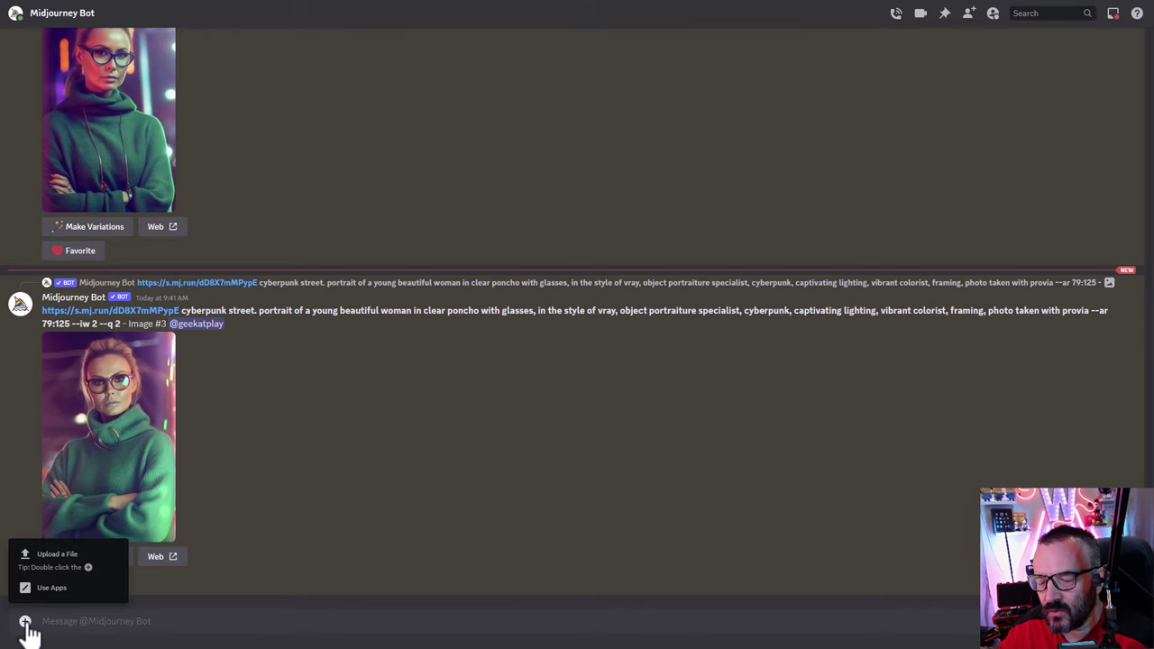
left_click(56, 559)
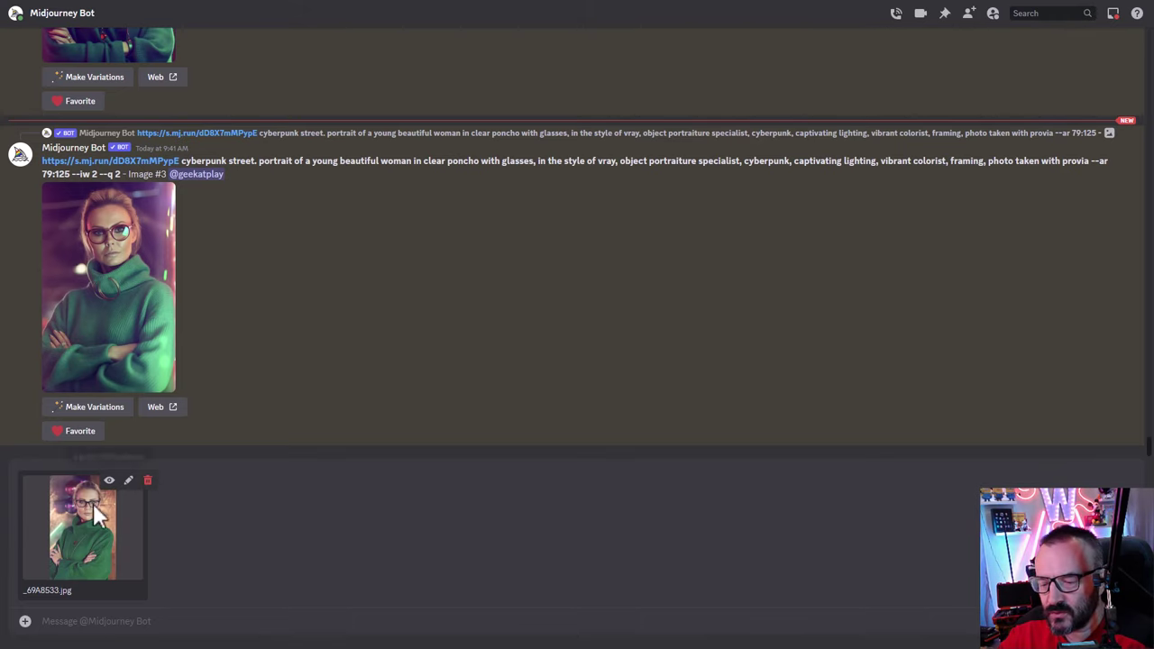
left_click(176, 614)
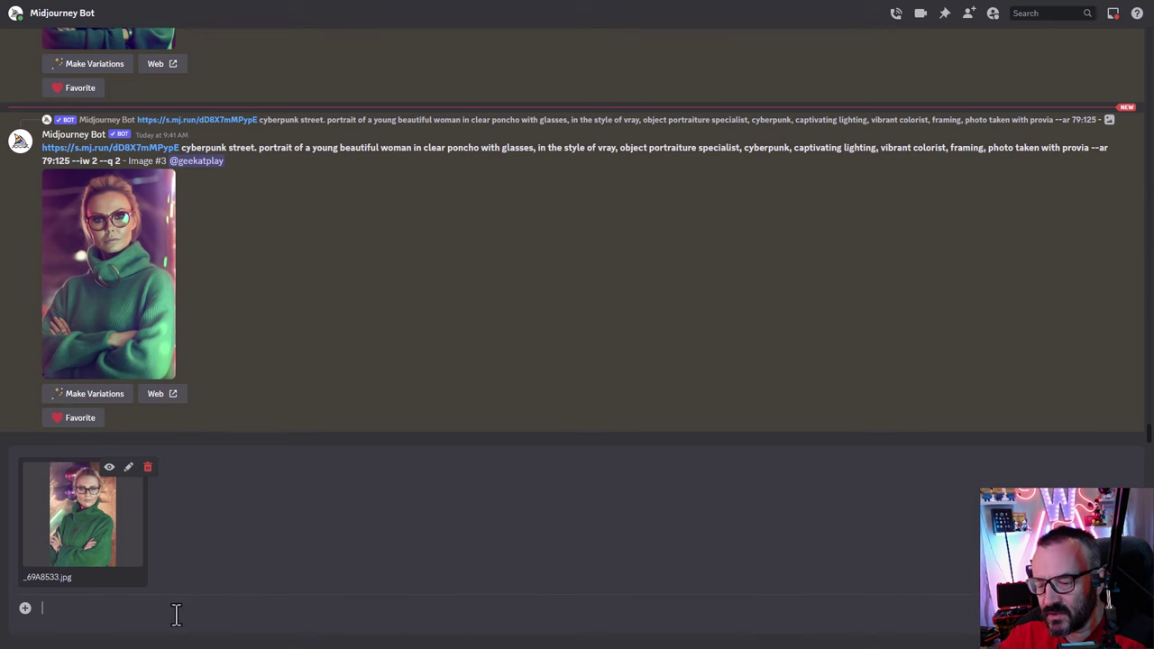
key("Return")
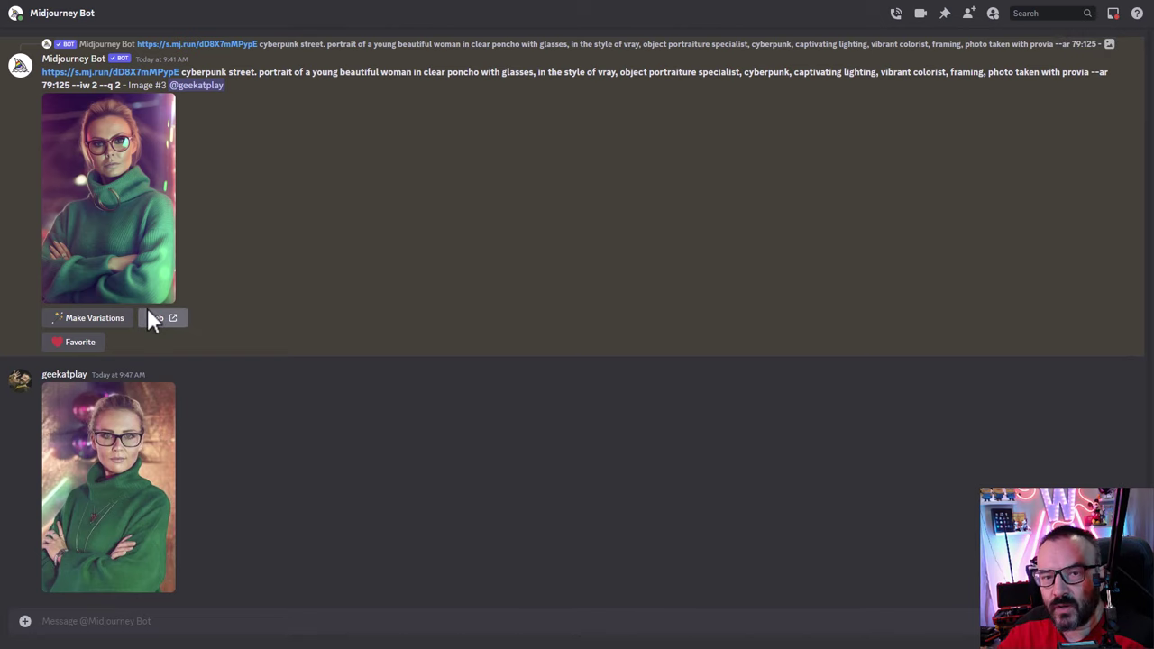
Copy the image address of the uploaded portrait from its enlarged preview and close the preview
left_click(123, 491)
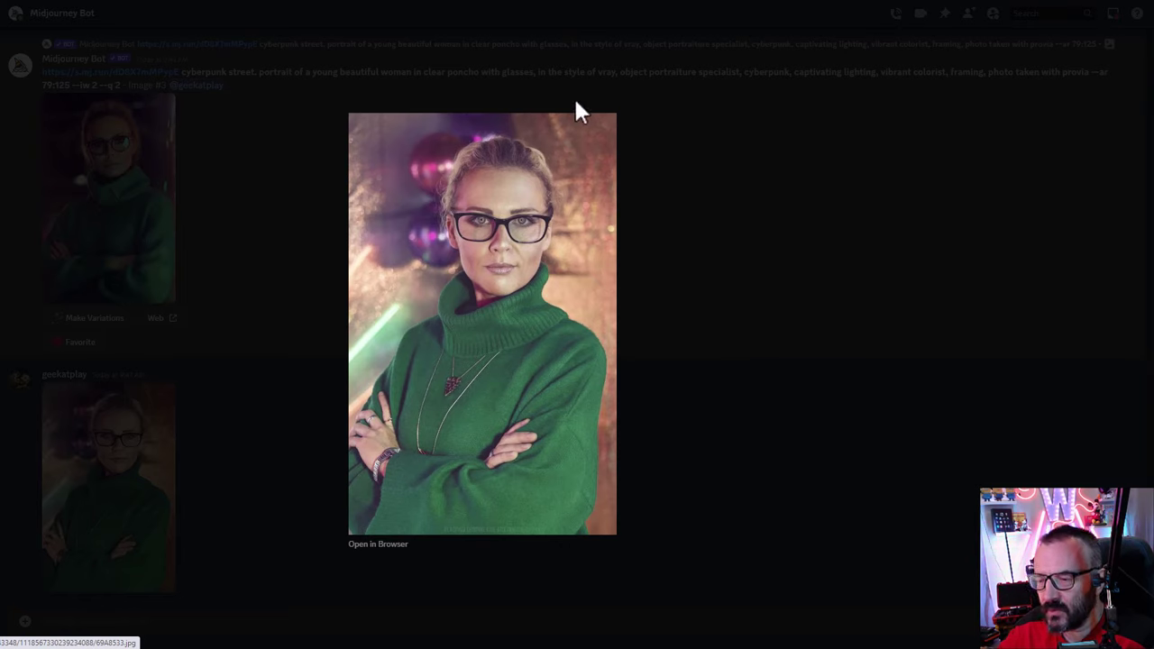
right_click(451, 231)
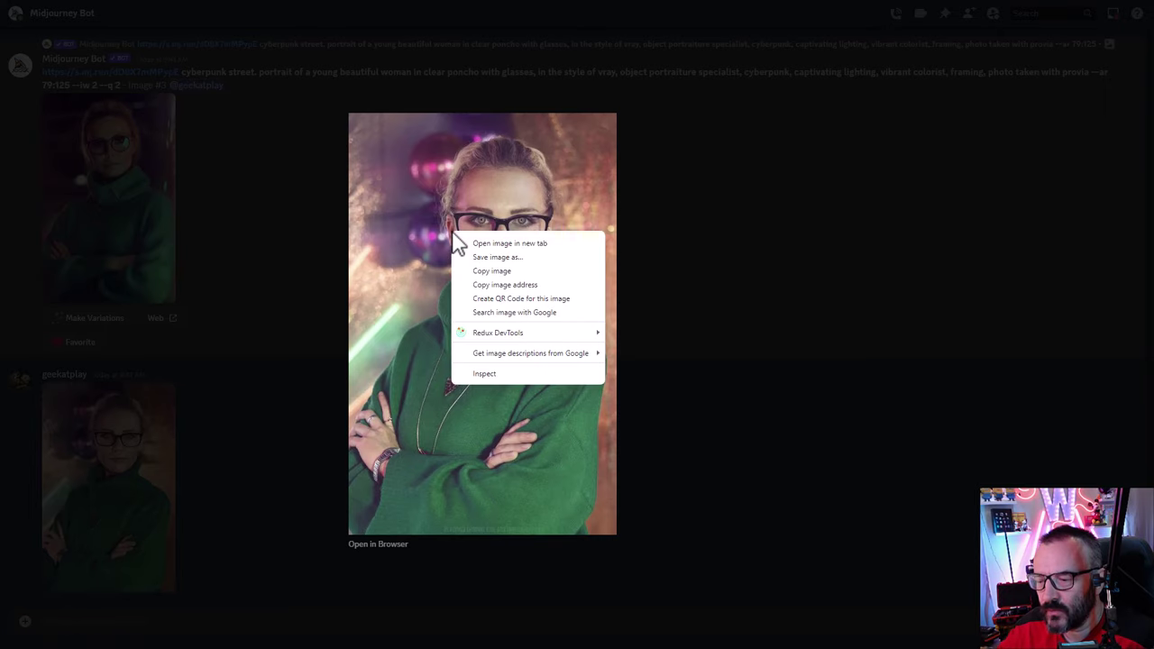
left_click(532, 285)
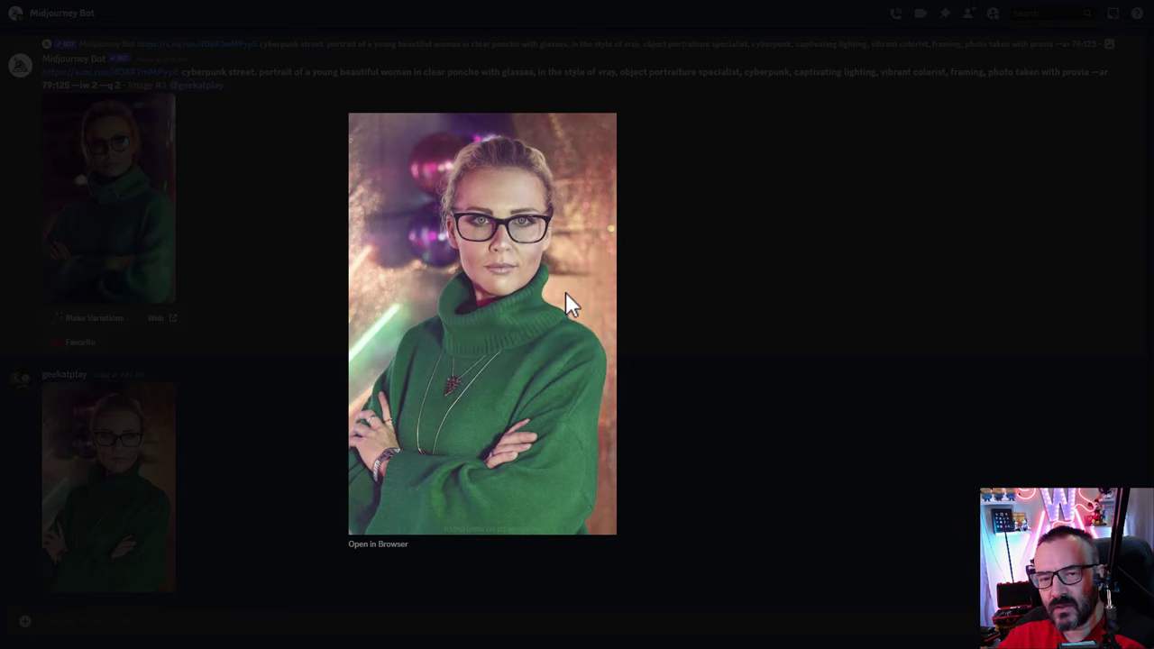
left_click(786, 506)
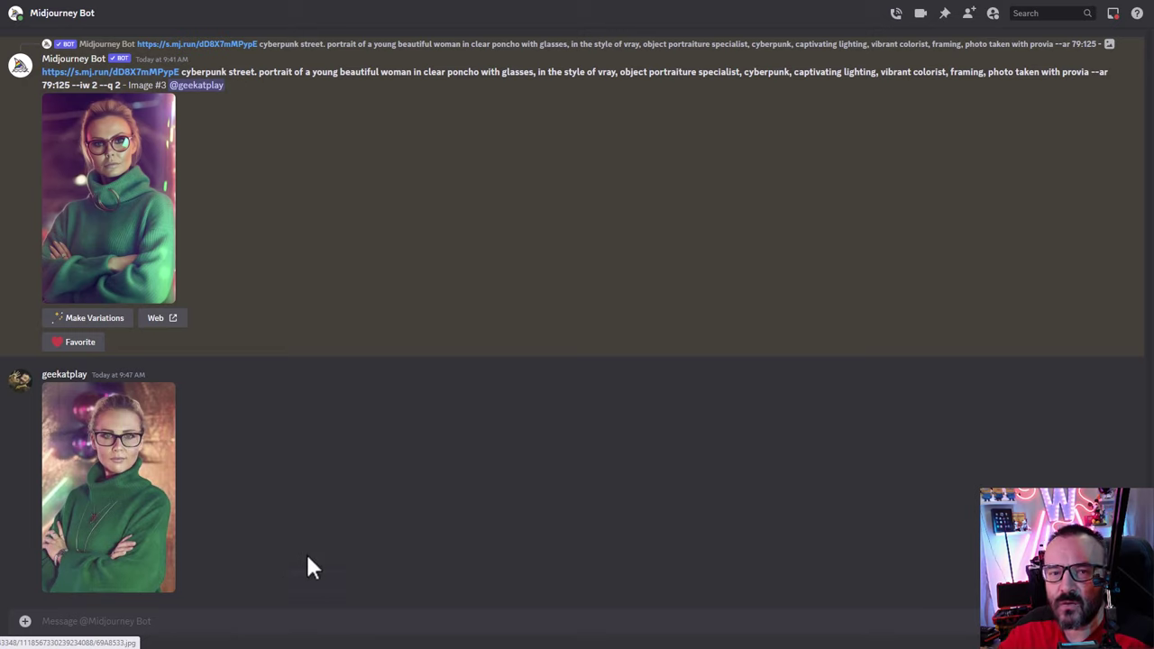
Imagine the copied image address with the prompt "Rococo style portrait, red outfit --ar 2:3" and view the resulting grid enlarged
left_click(241, 624)
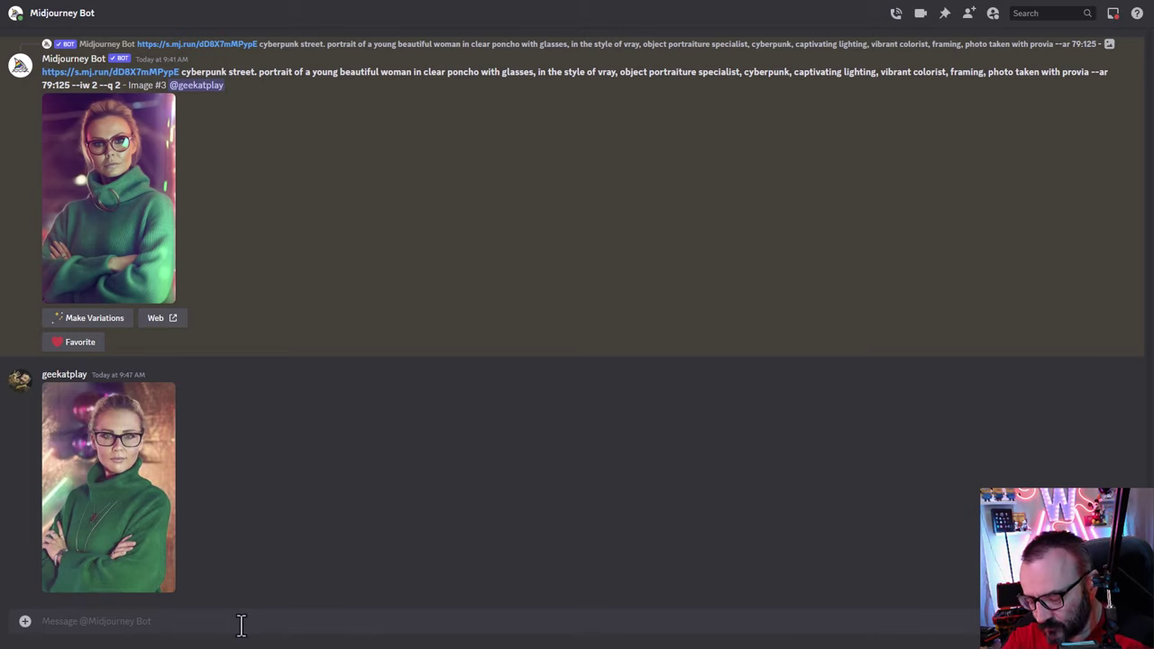
type("/im")
key("Tab")
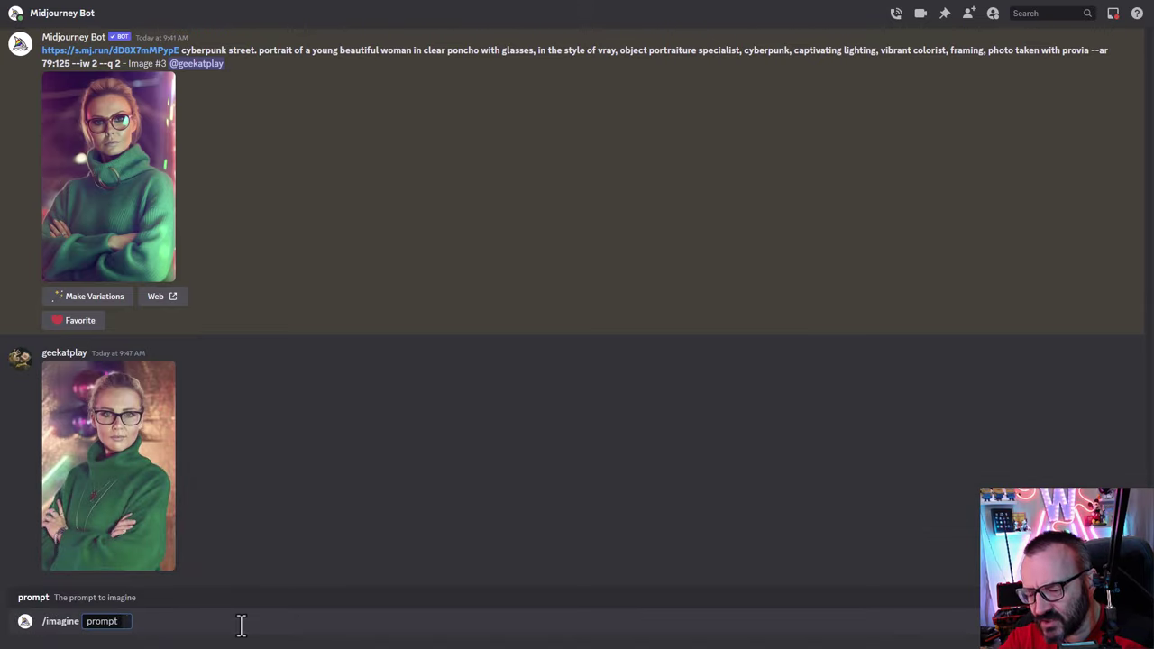
key("ctrl+v")
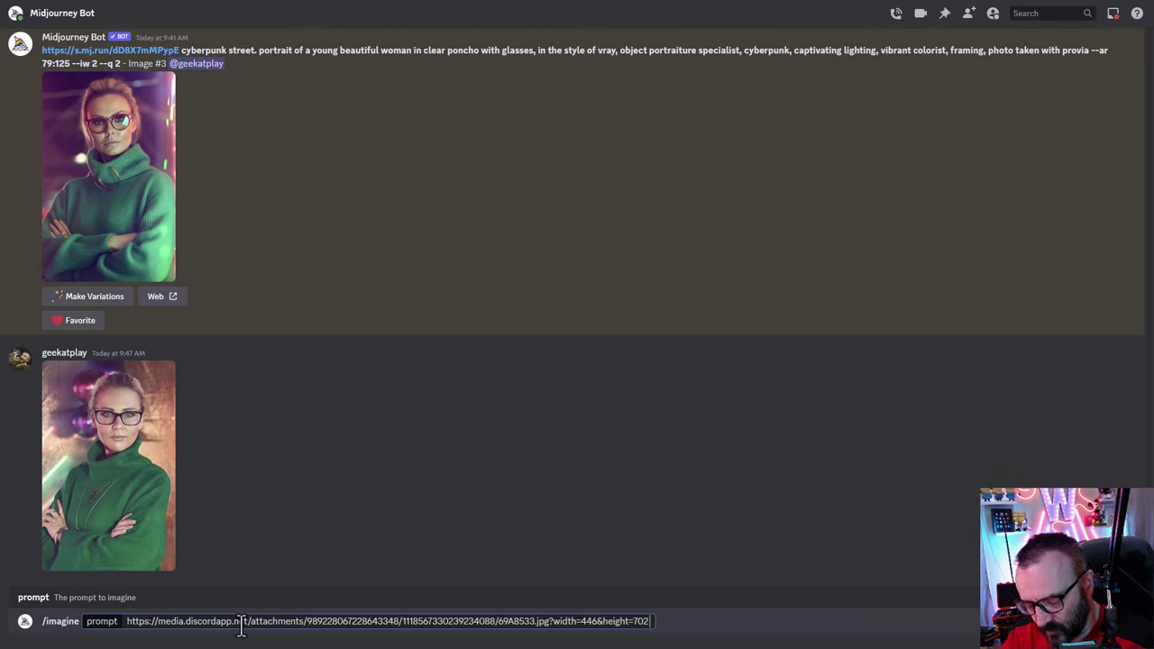
key("ctrl+v")
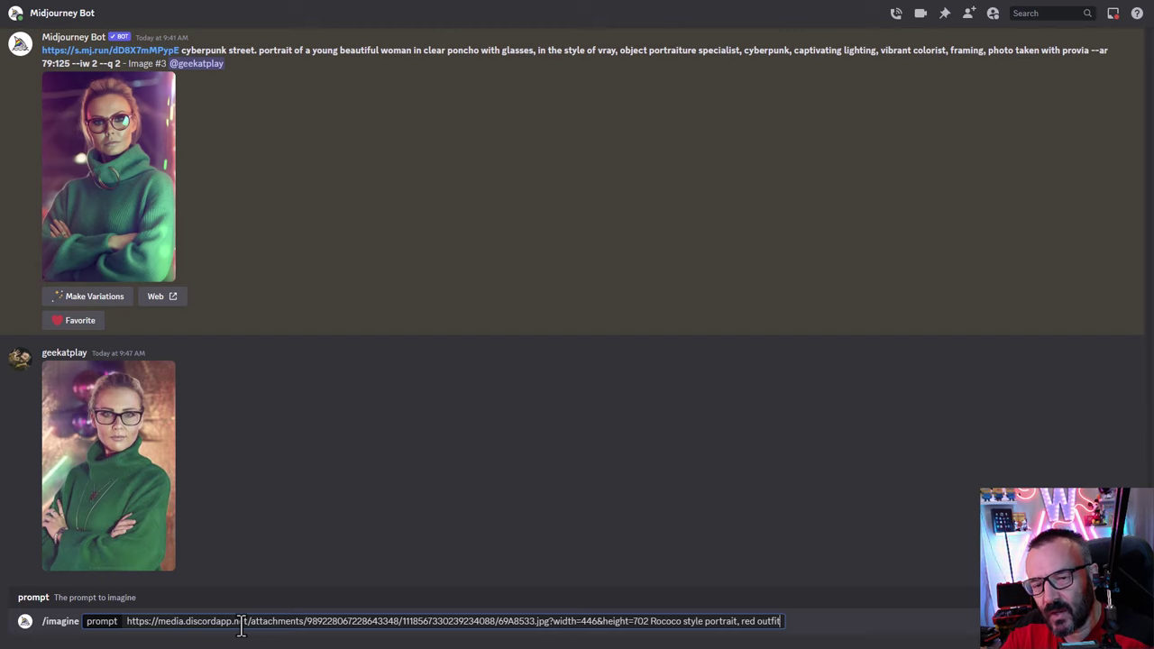
type("--ar")
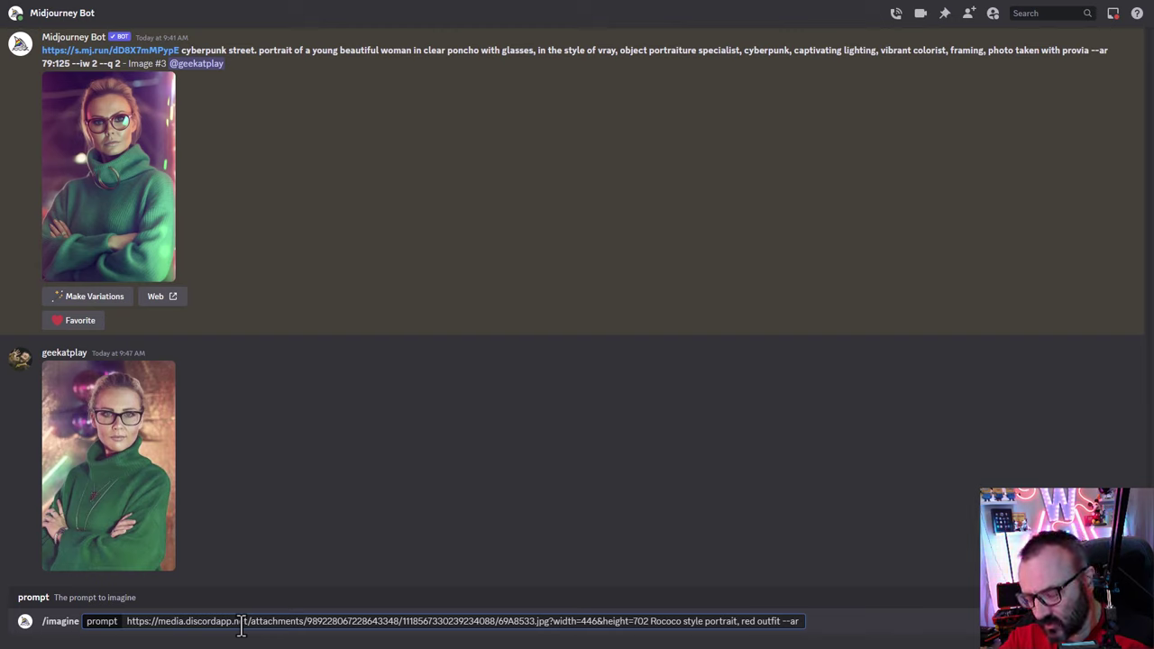
type(" 2:3")
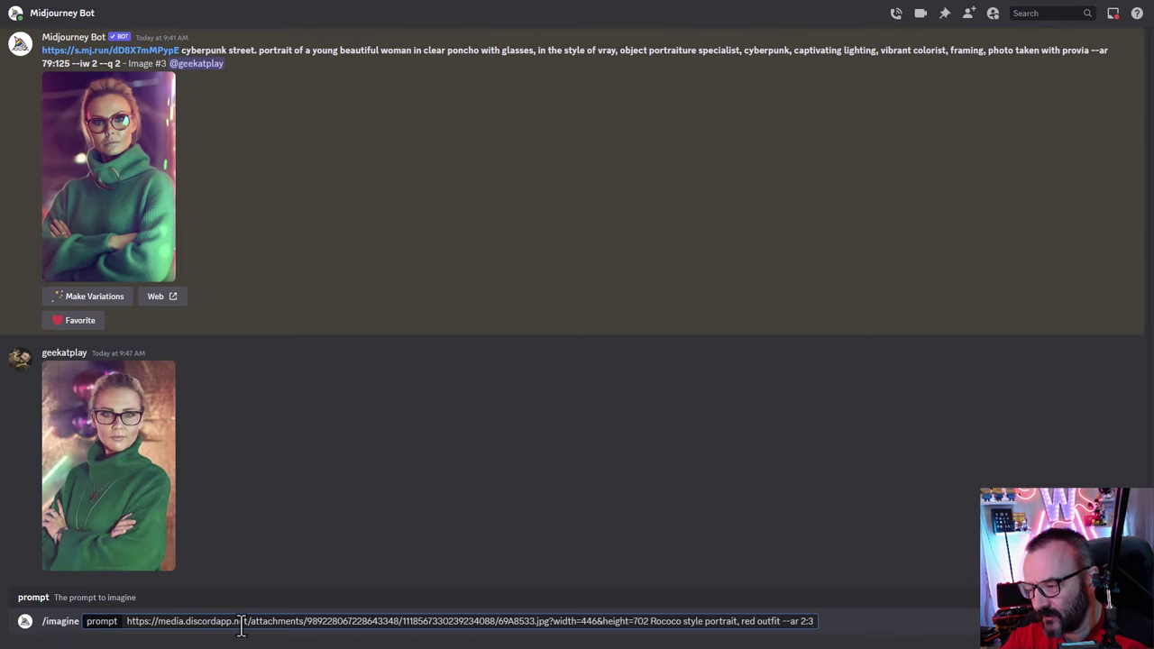
key("Return")
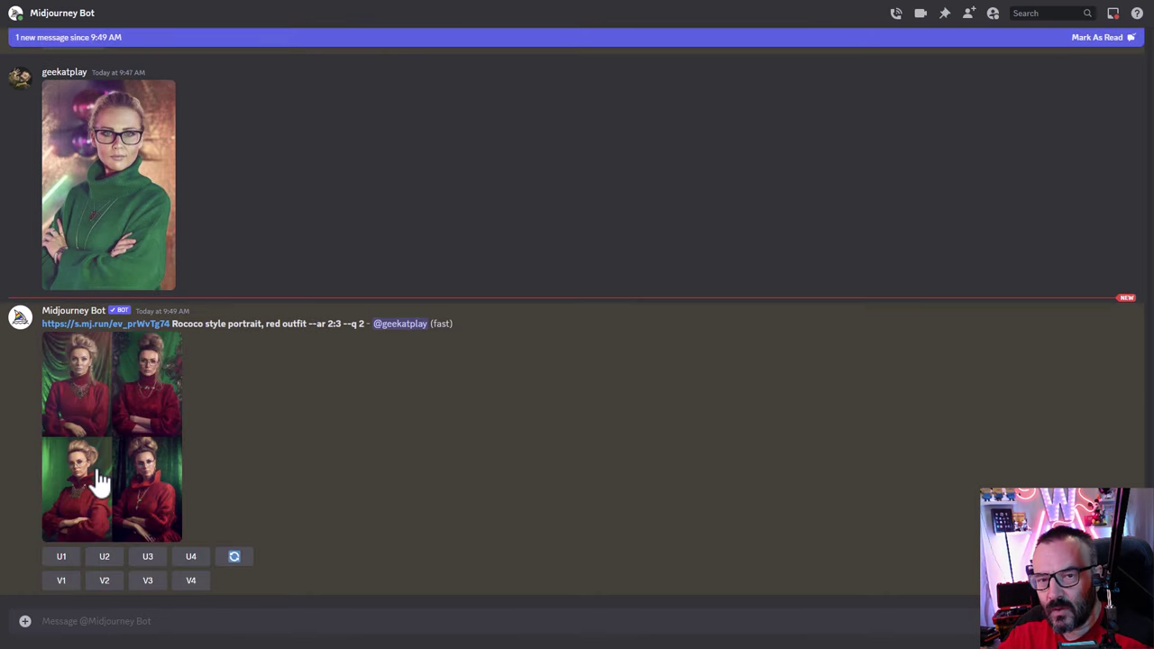
left_click(108, 463)
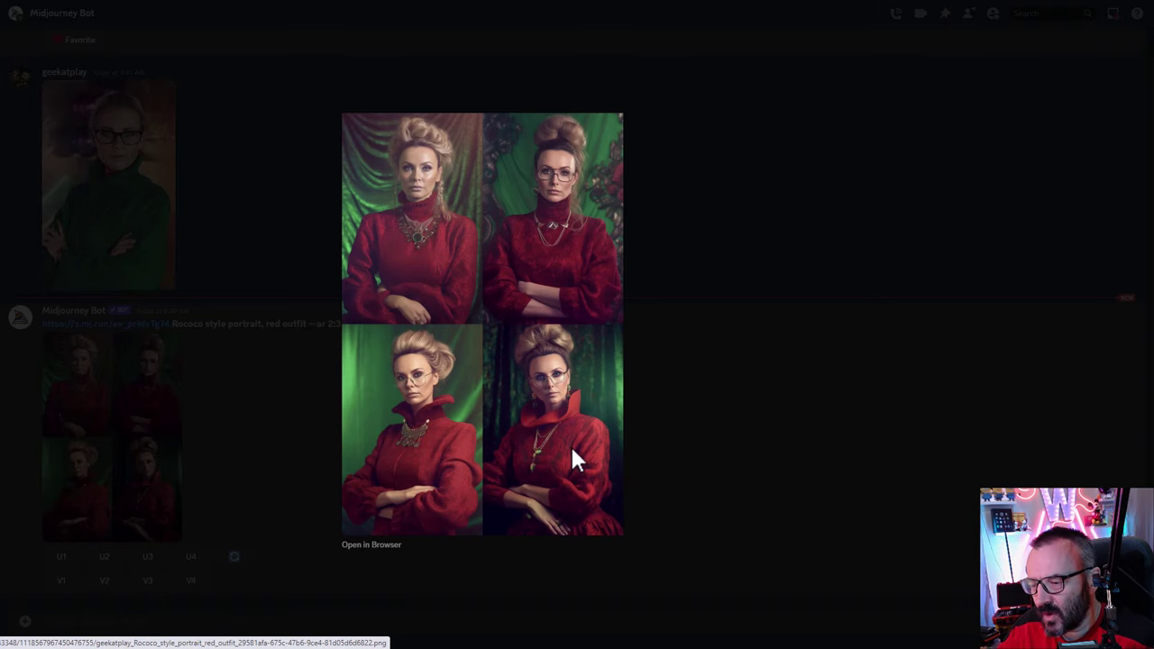
left_click(666, 412)
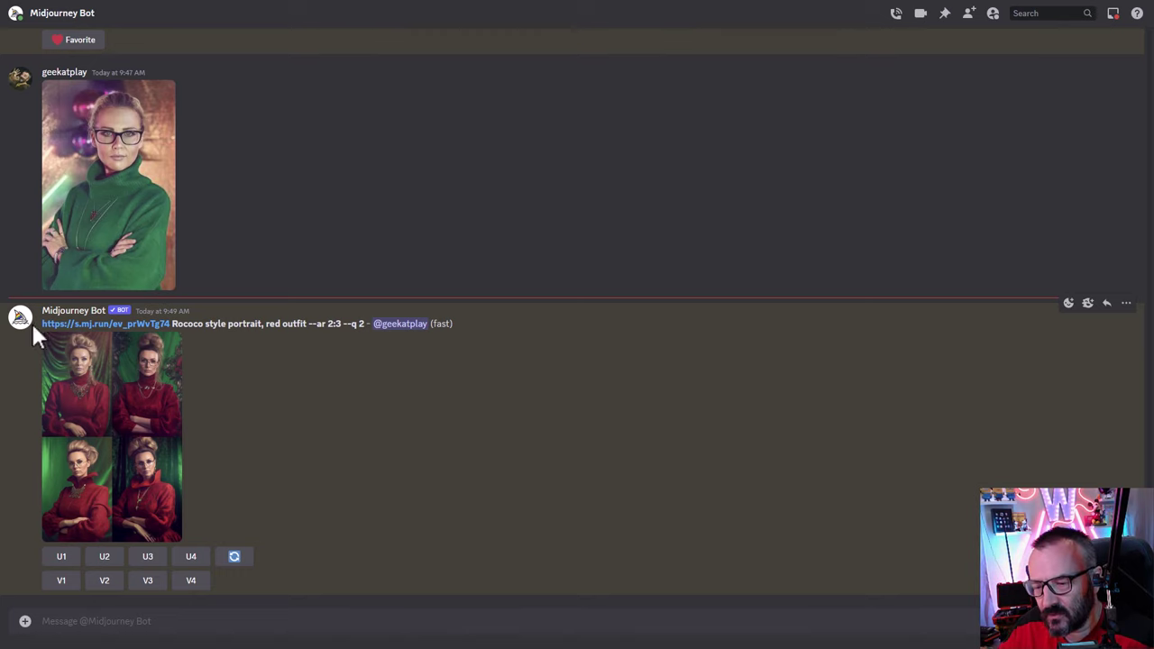
Copy the generated message's image link and prompt through "--ar 2:3" into a new message and append the "--iw" parameter
left_click_drag(41, 325, 342, 327)
key("ctrl+c")
left_click(222, 627)
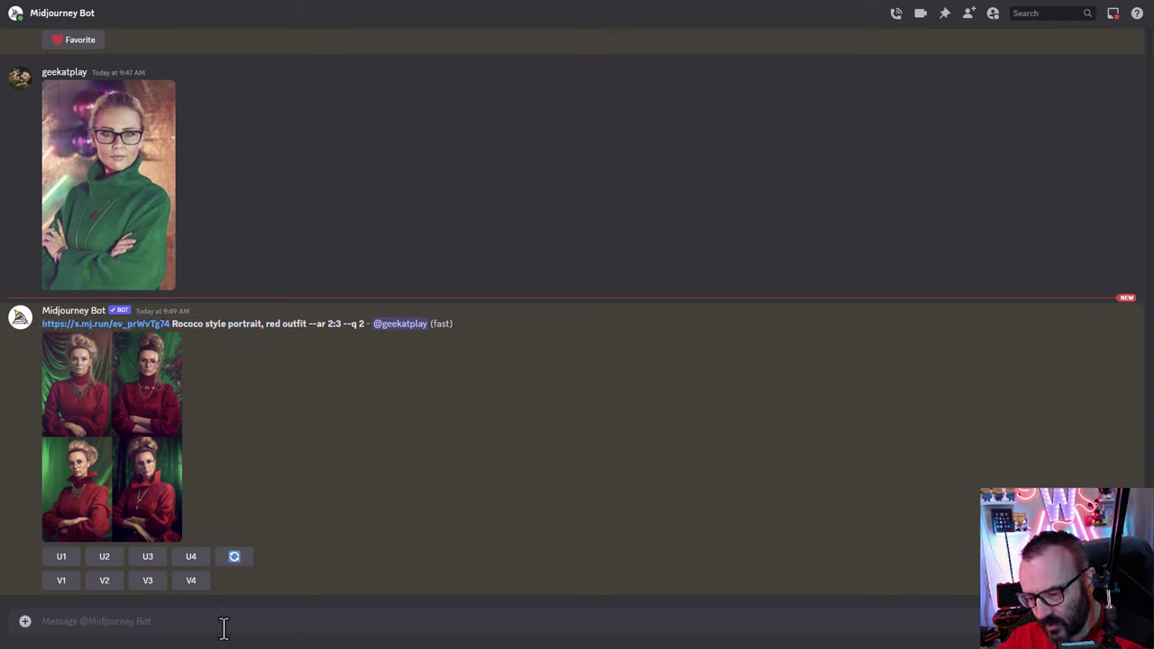
key("ctrl+v")
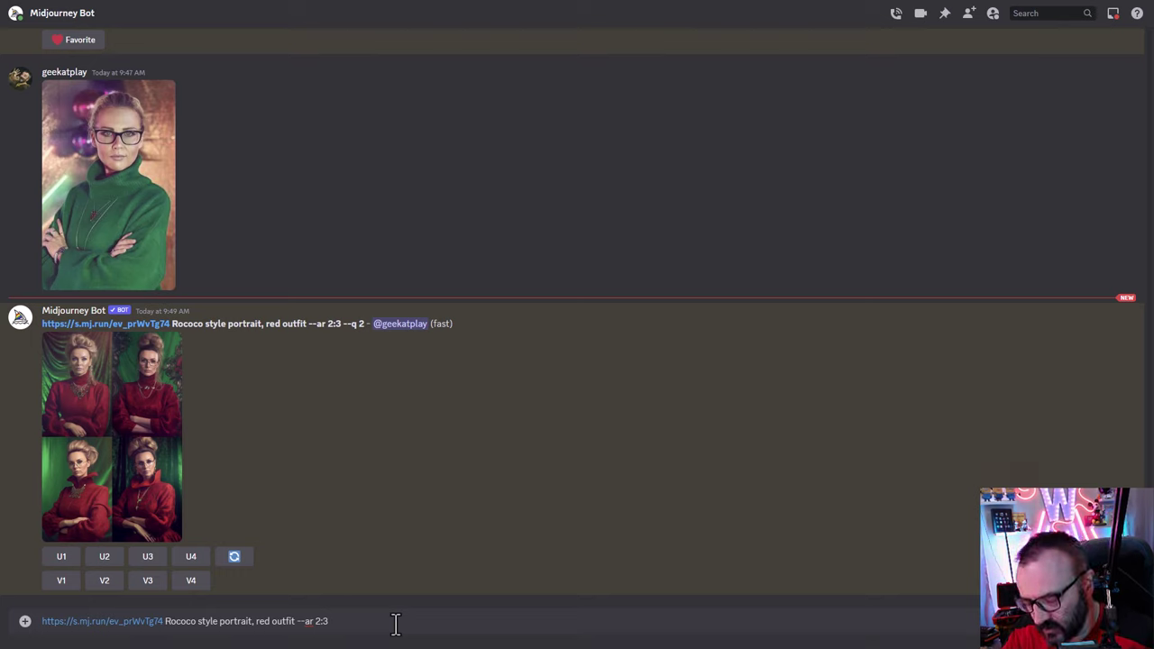
type("--")
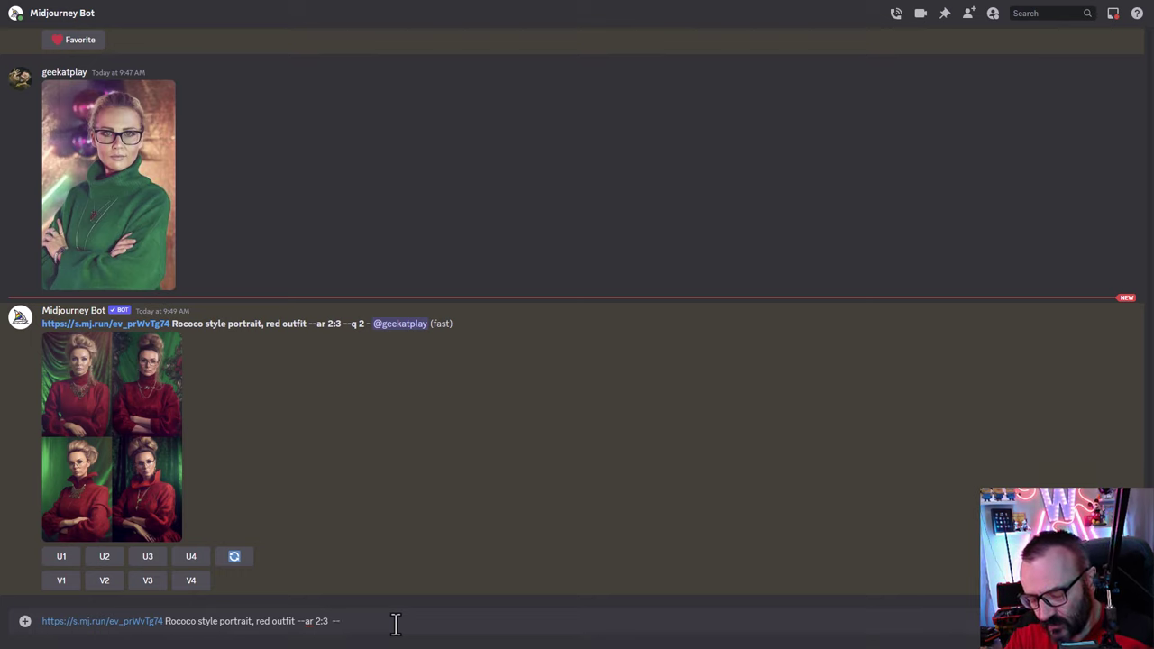
type("iw")
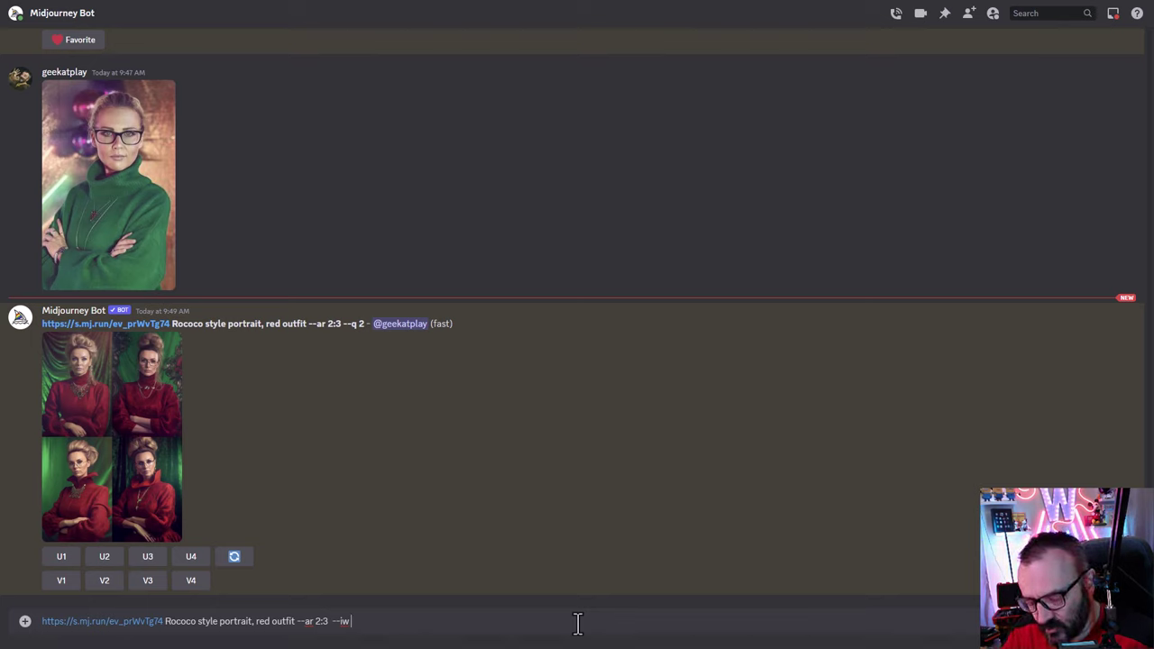
type("0.1")
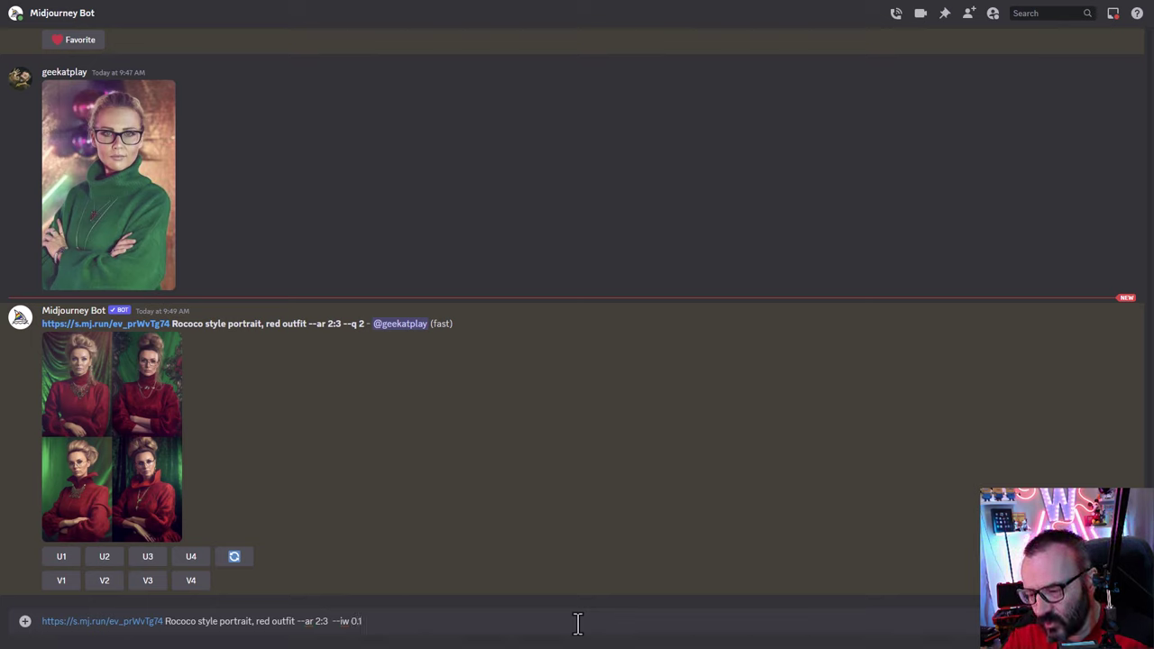
key("BackSpace")
key("BackSpace")
key("BackSpace")
type("2")
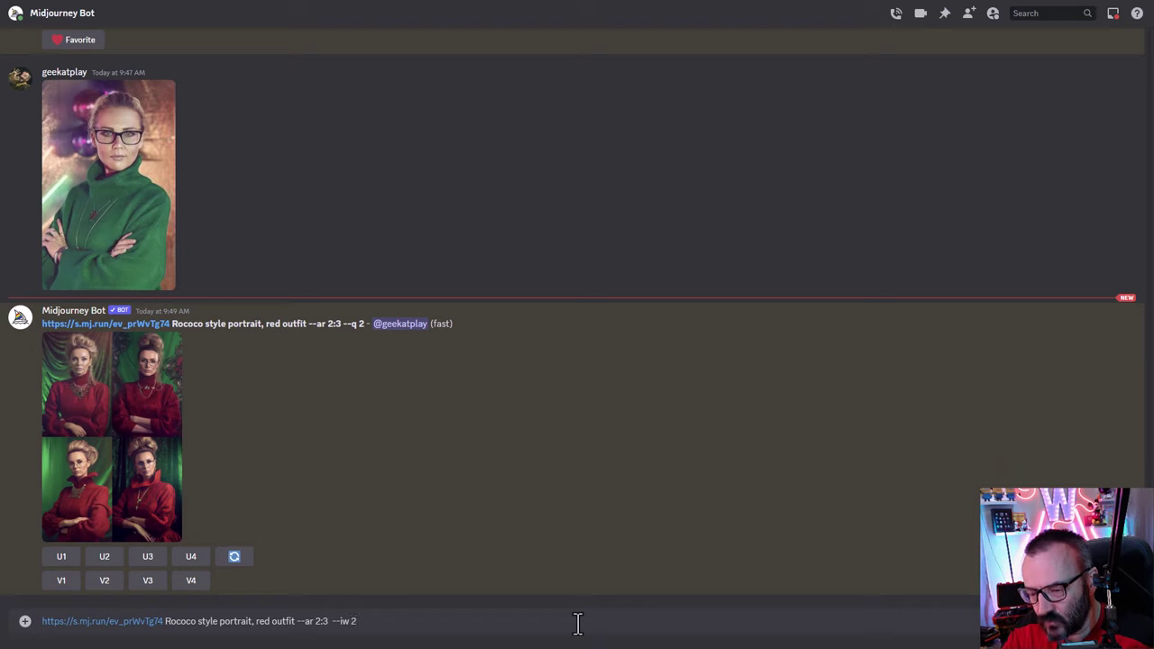
key("BackSpace")
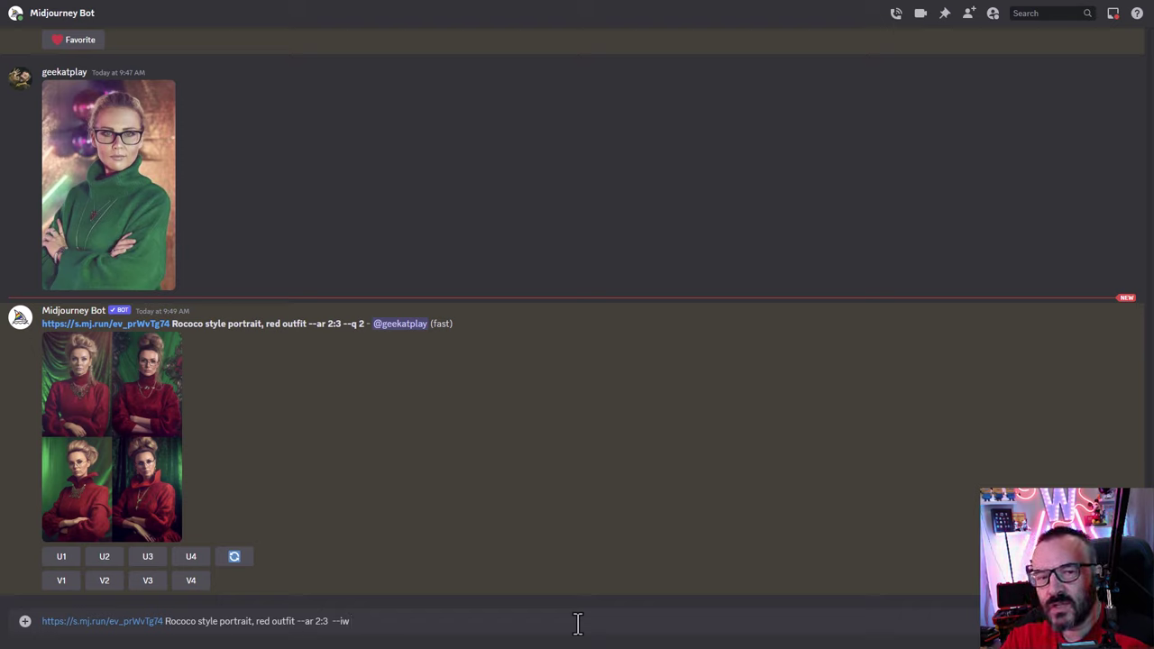
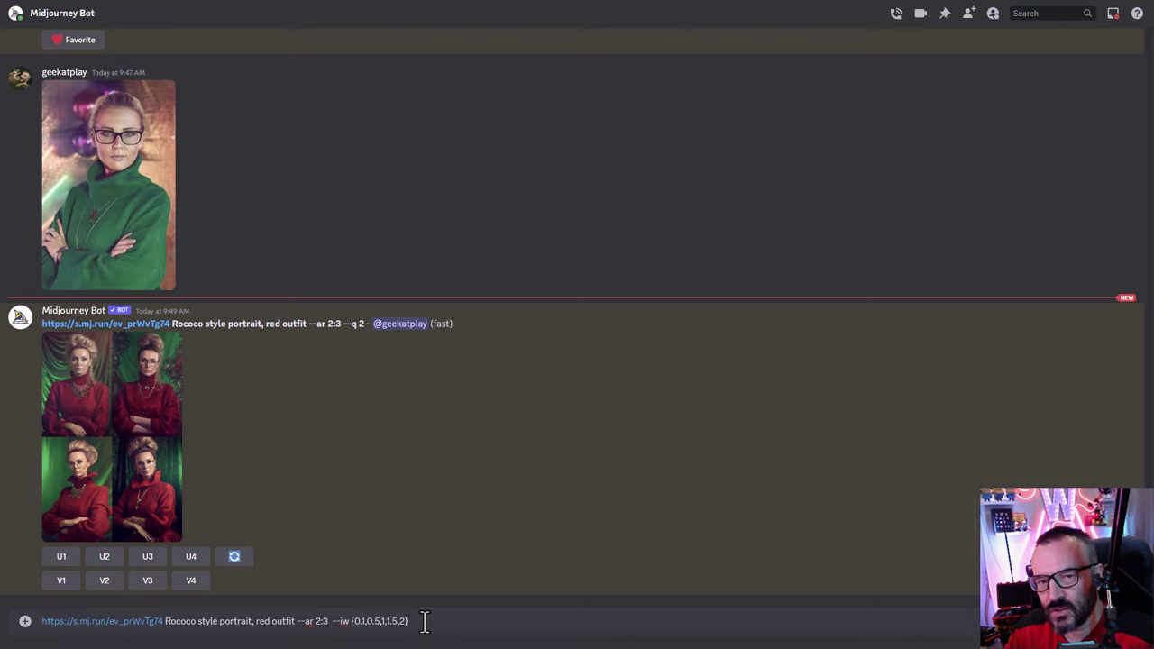
Complete the image weight as the permutation set {0.1,0.5,1,1.5,2} and send the prompt
key("Return")
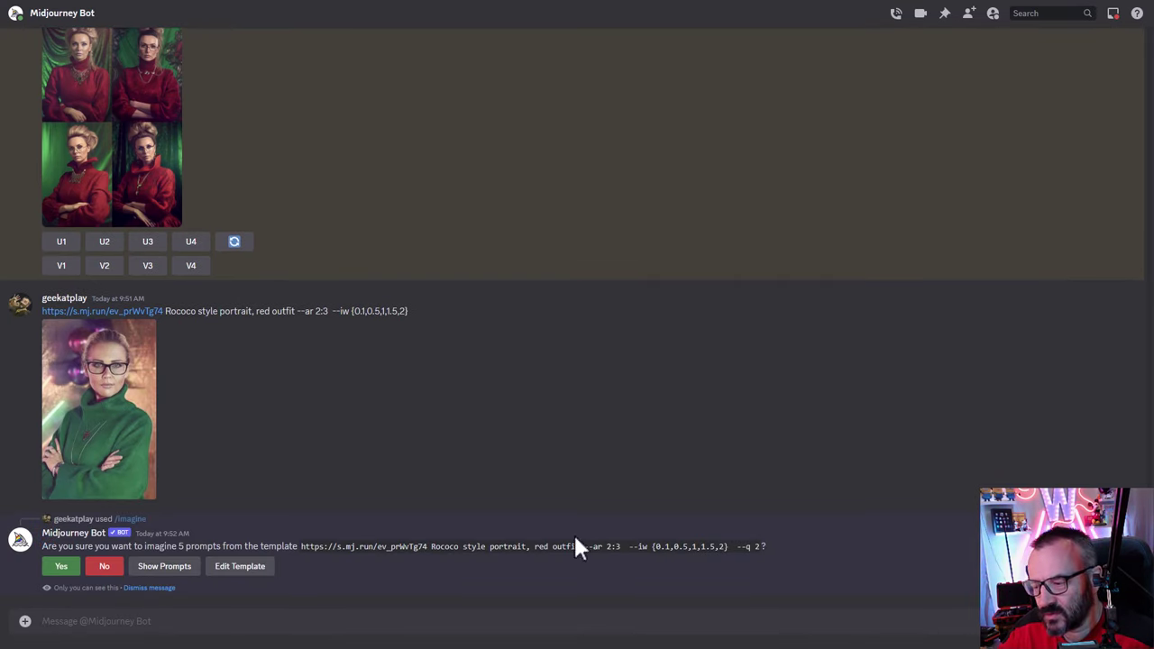
Confirm imagining the five image-weight prompts and compare the resulting Rococo portrait grids enlarged
left_click_drag(136, 545, 293, 546)
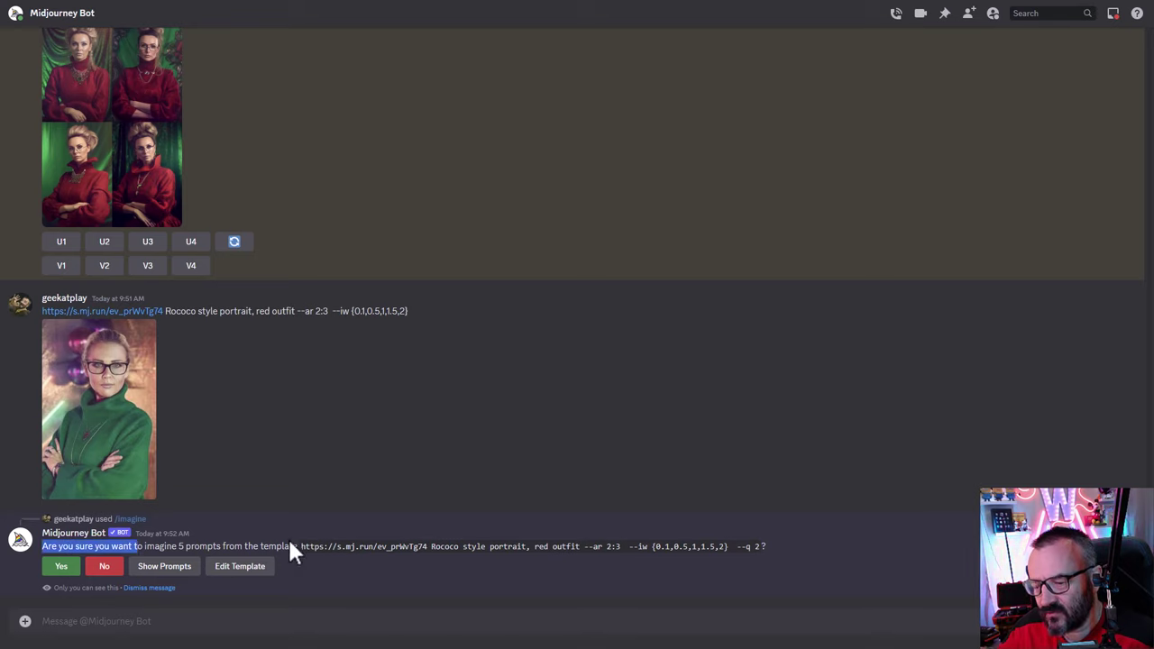
left_click(58, 568)
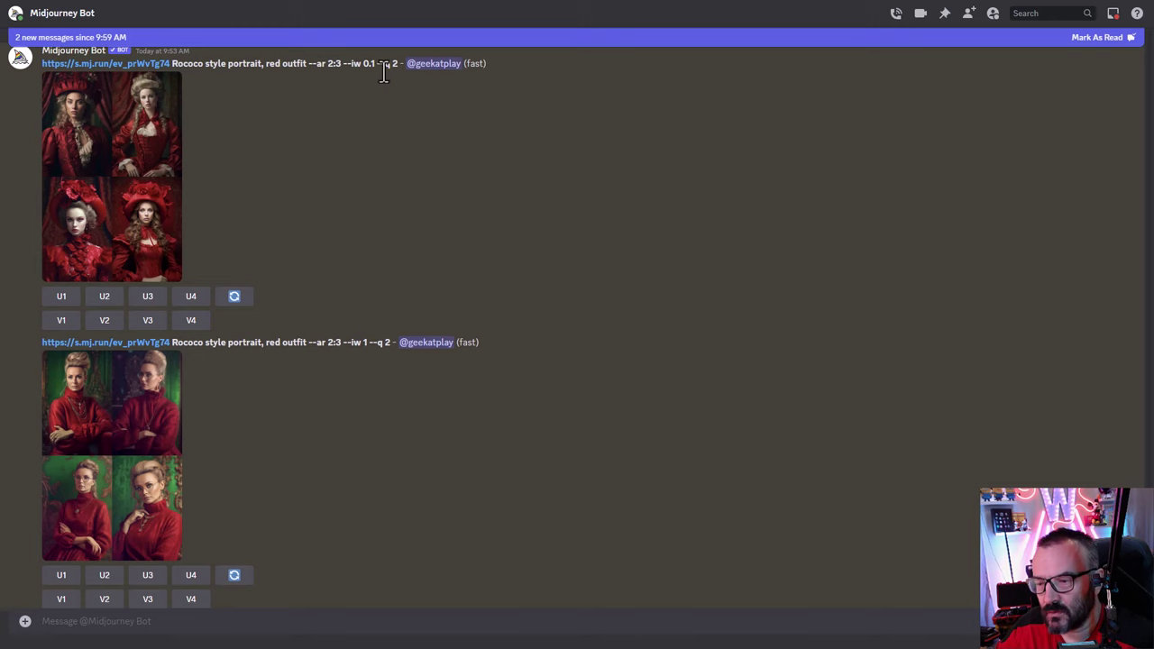
left_click(87, 149)
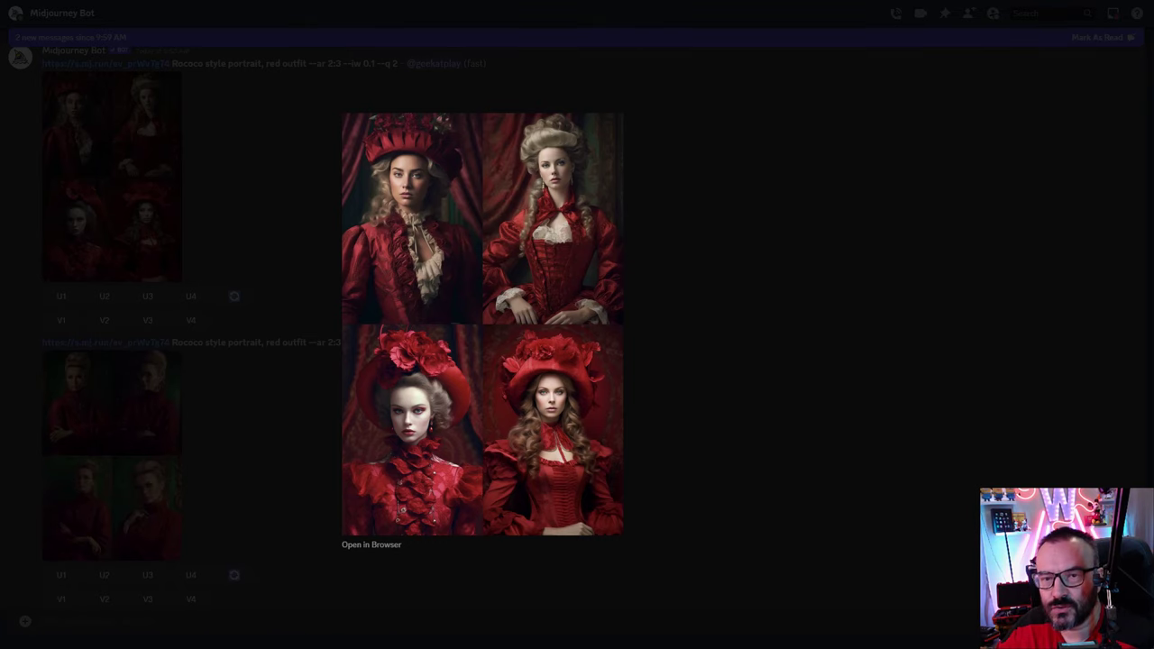
key("Right")
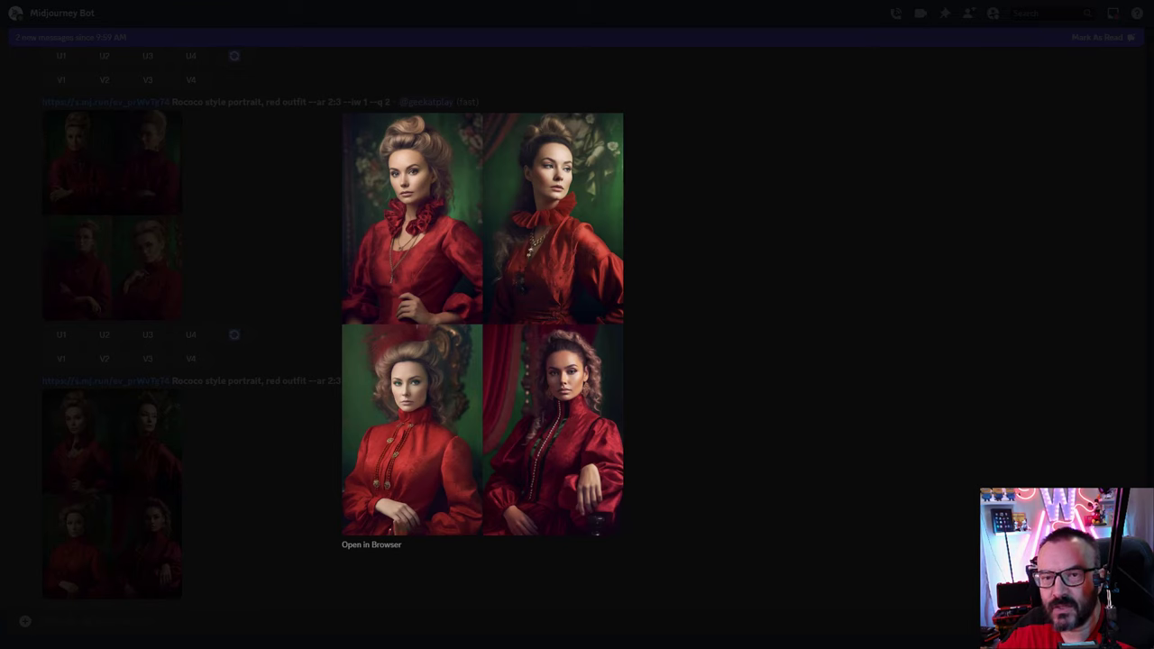
key("Left")
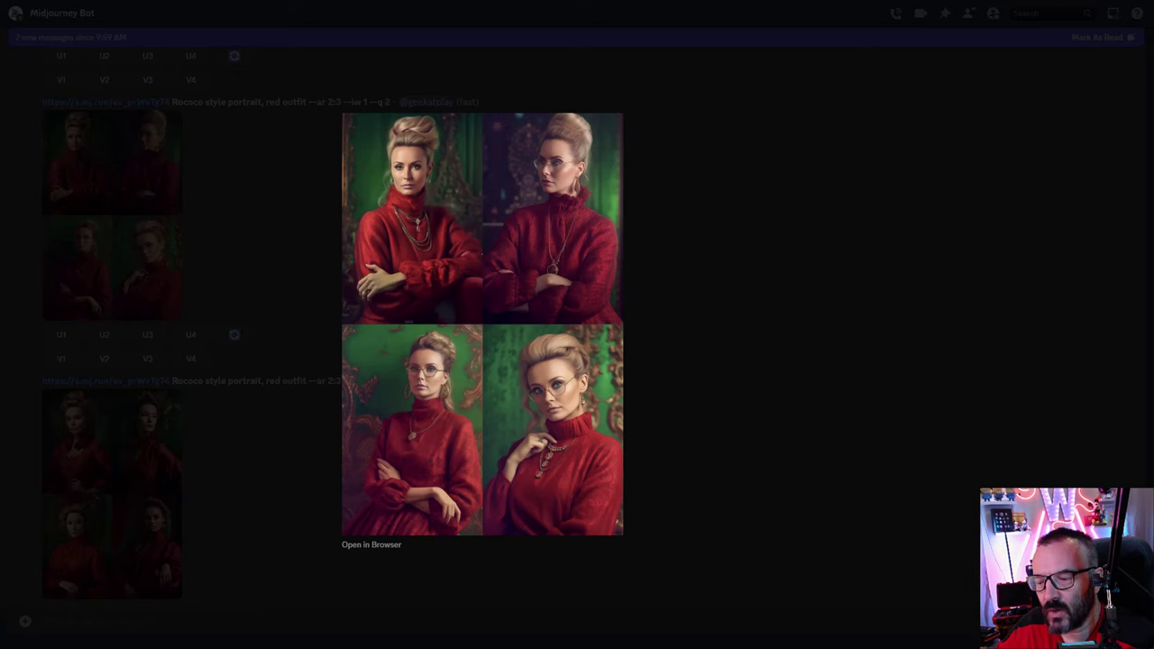
key("Right")
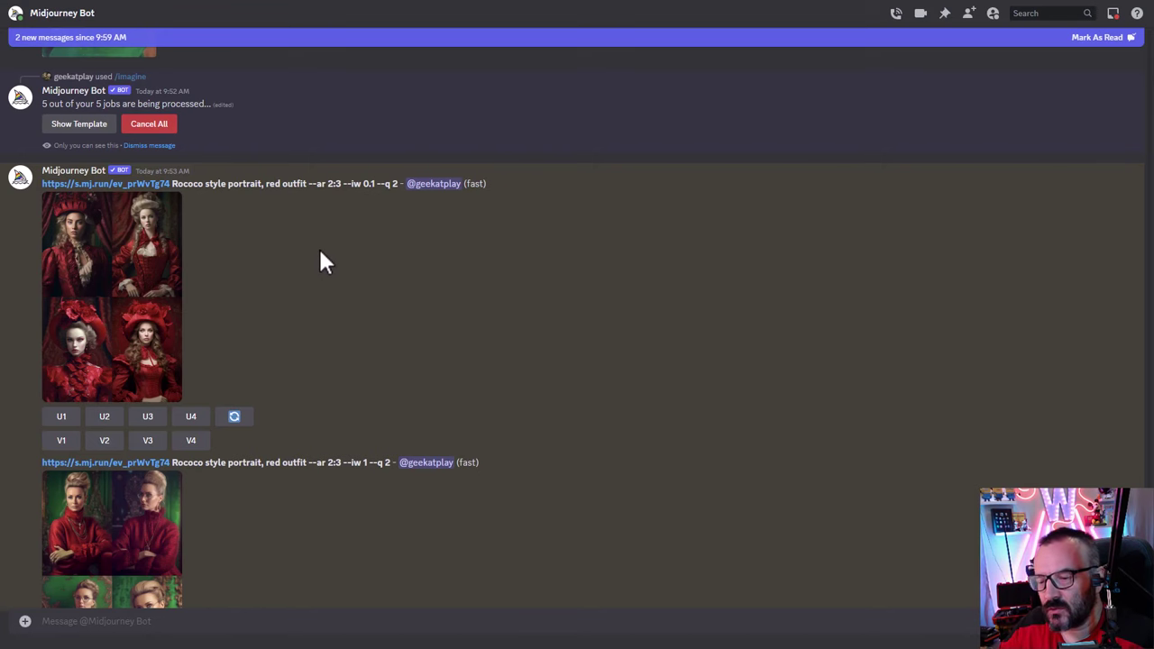
left_click(145, 309)
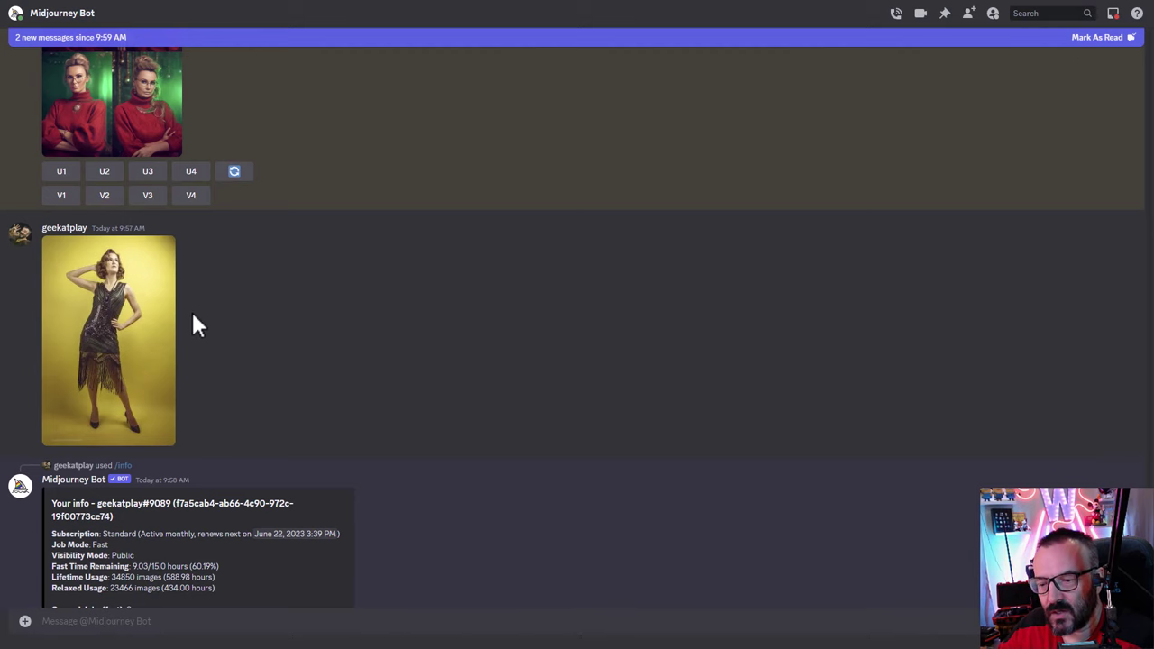
Copy the image address of the uploaded photo of the woman in the black fringed dress from its enlarged preview
left_click(87, 317)
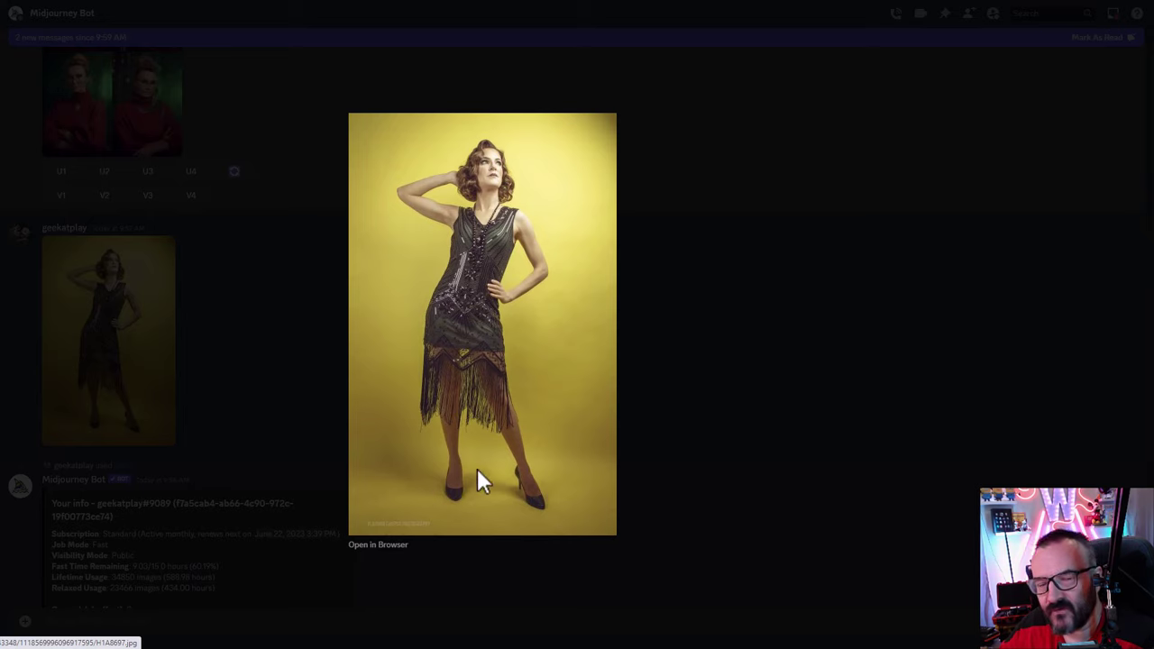
right_click(452, 311)
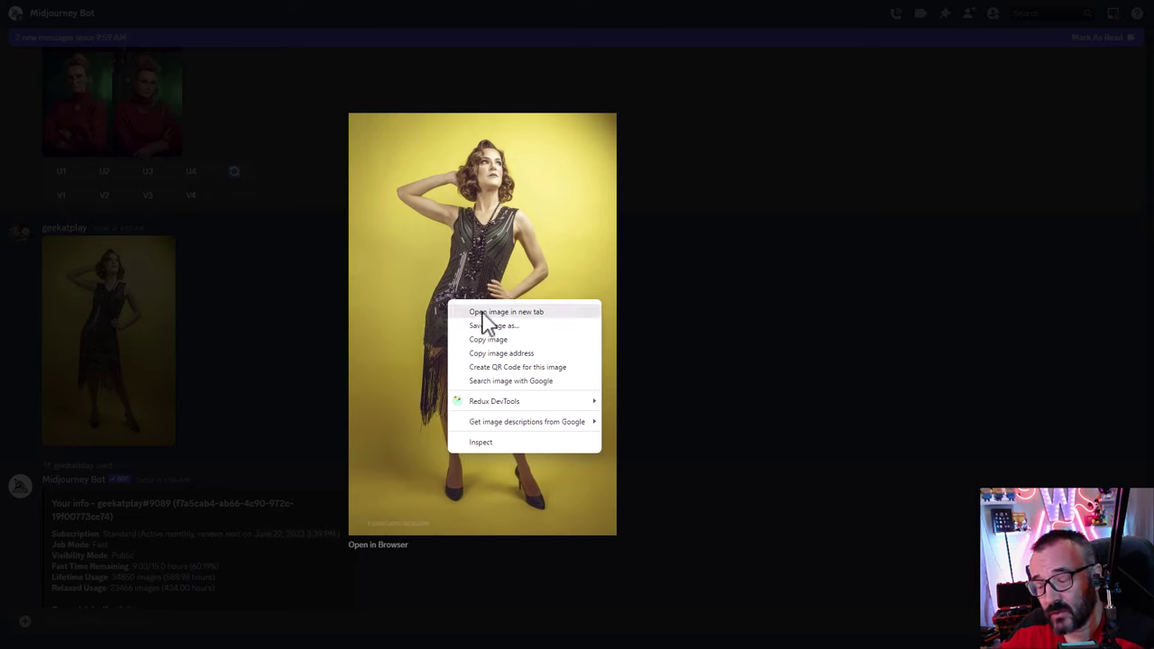
left_click(522, 353)
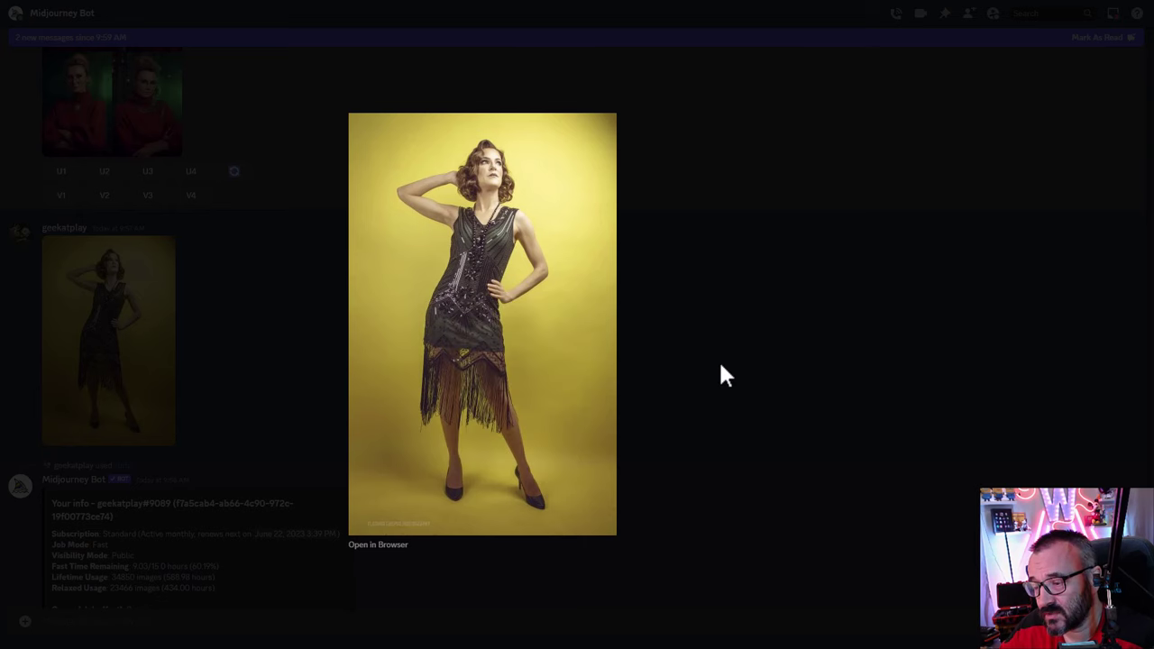
left_click(717, 359)
Imagine the copied address with "Rococo style, red dress, dancing beutiful young women. fluffy white hair. --ar 2:3" and image weights including 0.1 and 0.3
type("/imagine")
key("Tab")
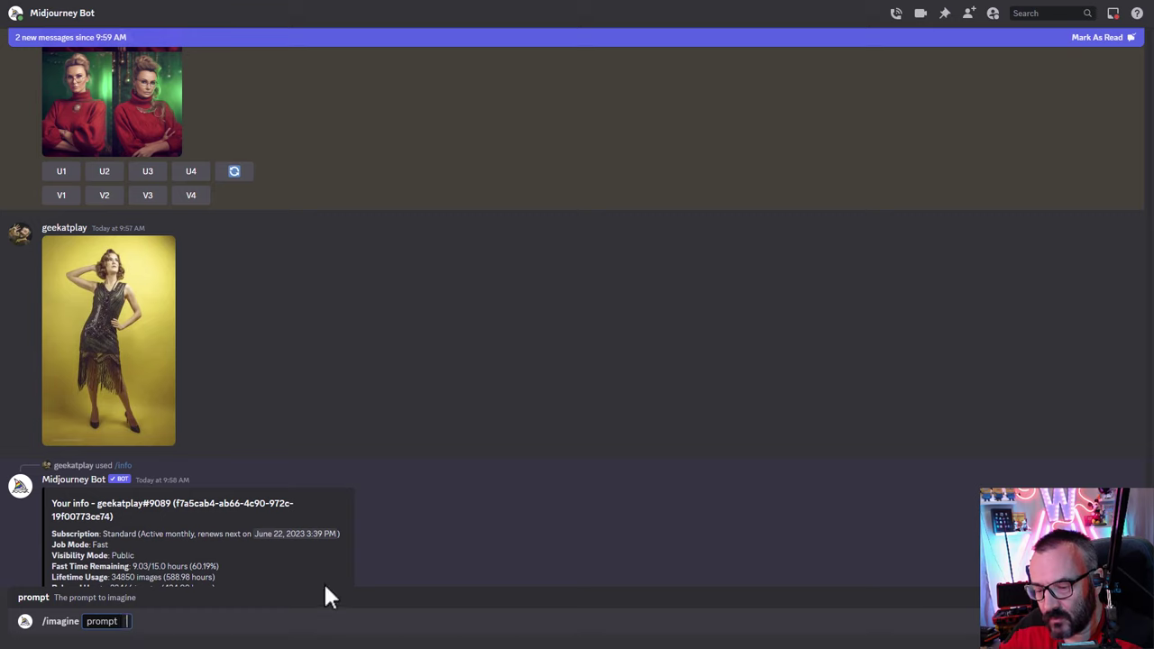
key("ctrl+v")
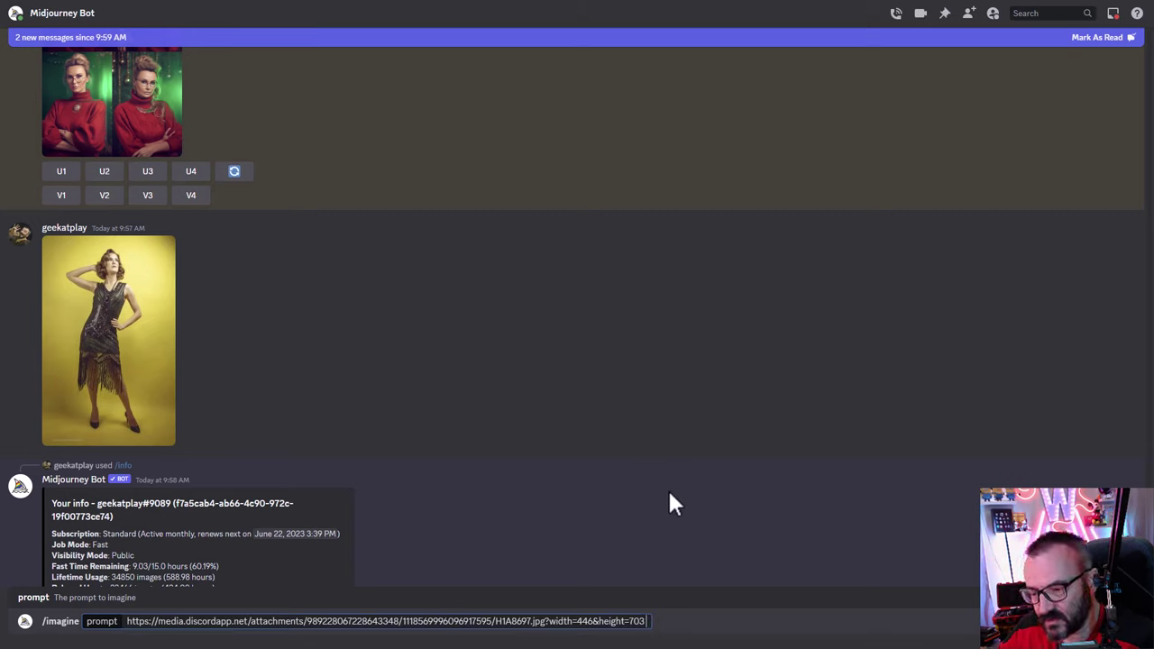
type("Roc")
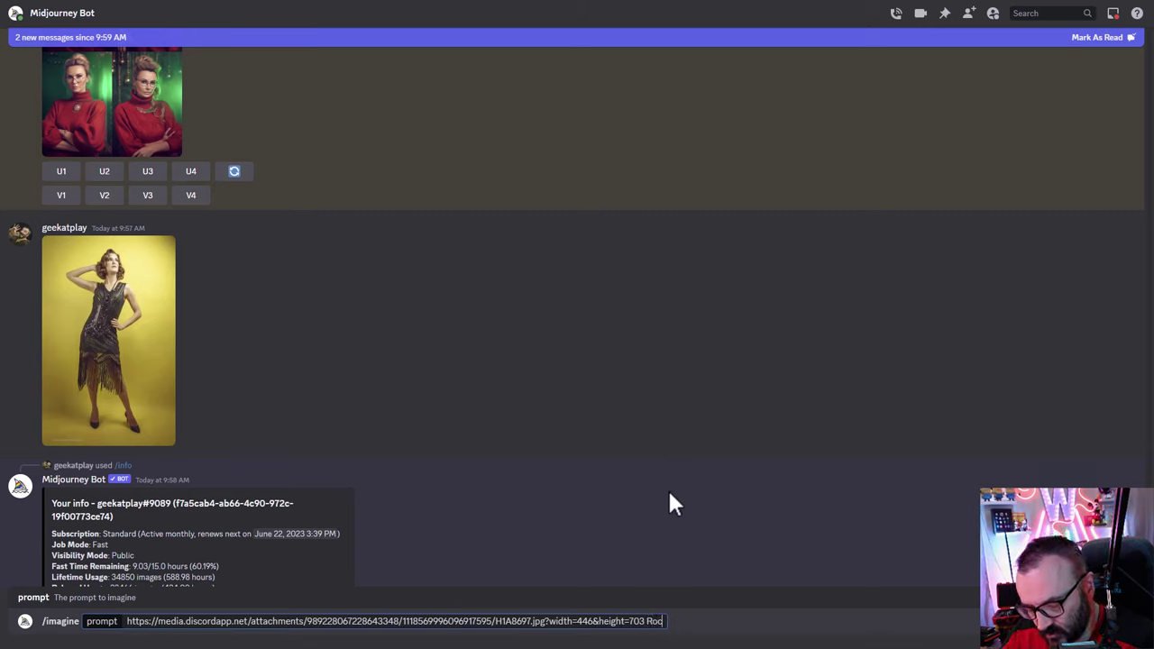
type("oco style")
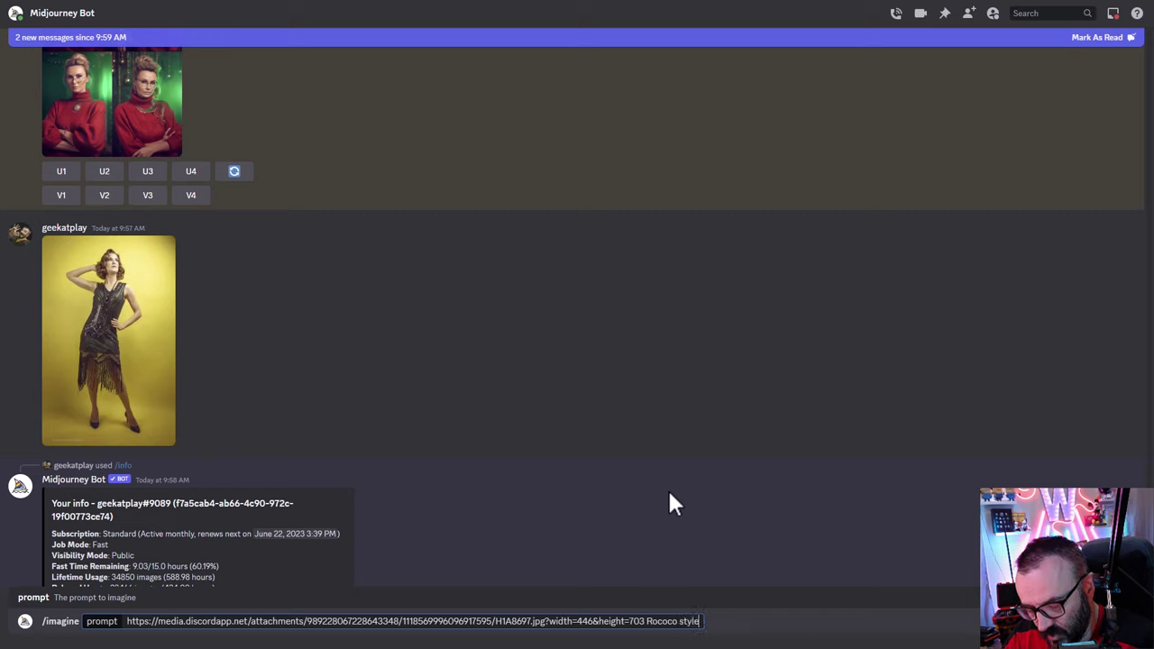
key("ctrl+v")
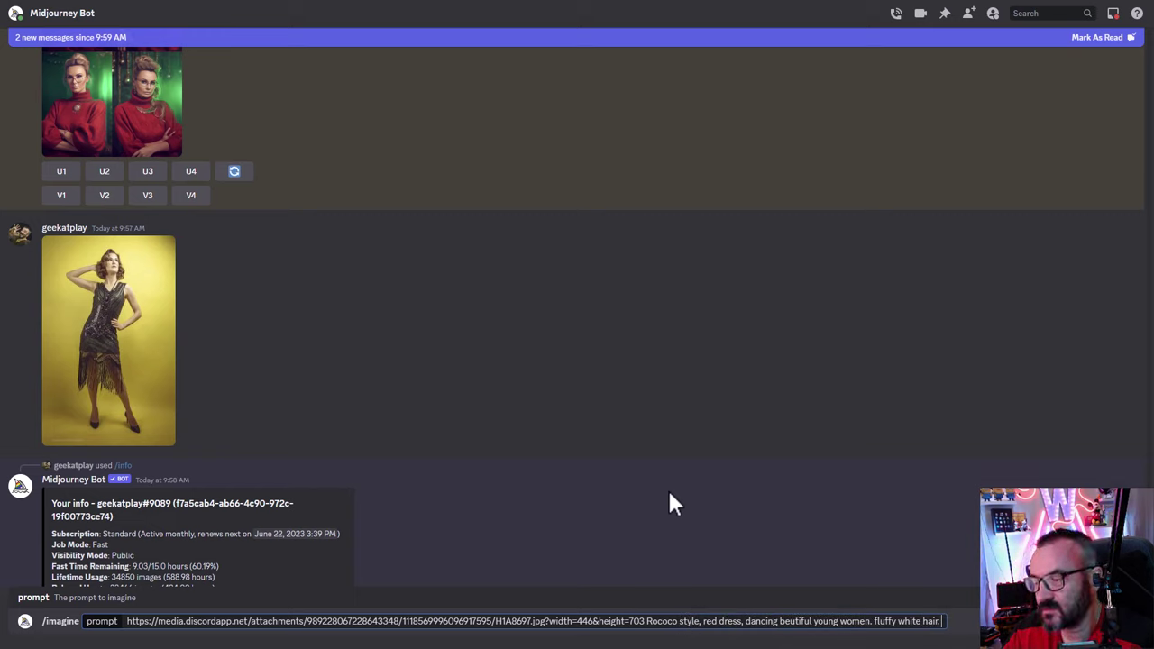
type("--")
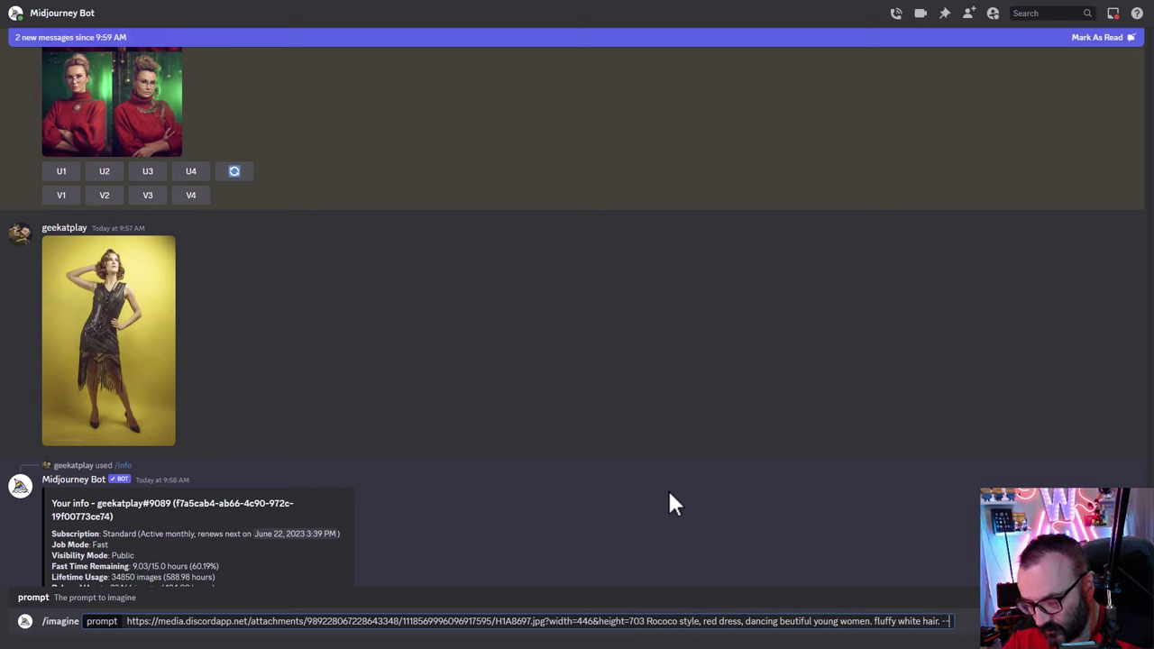
type("ar 2:3 -")
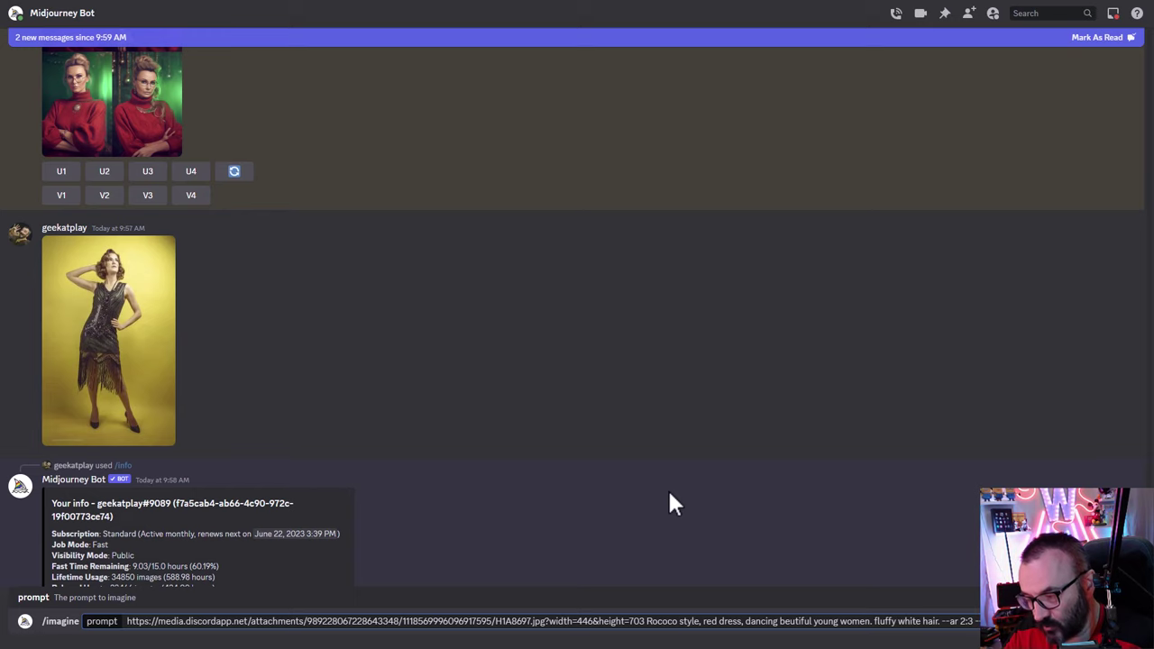
key("Return")
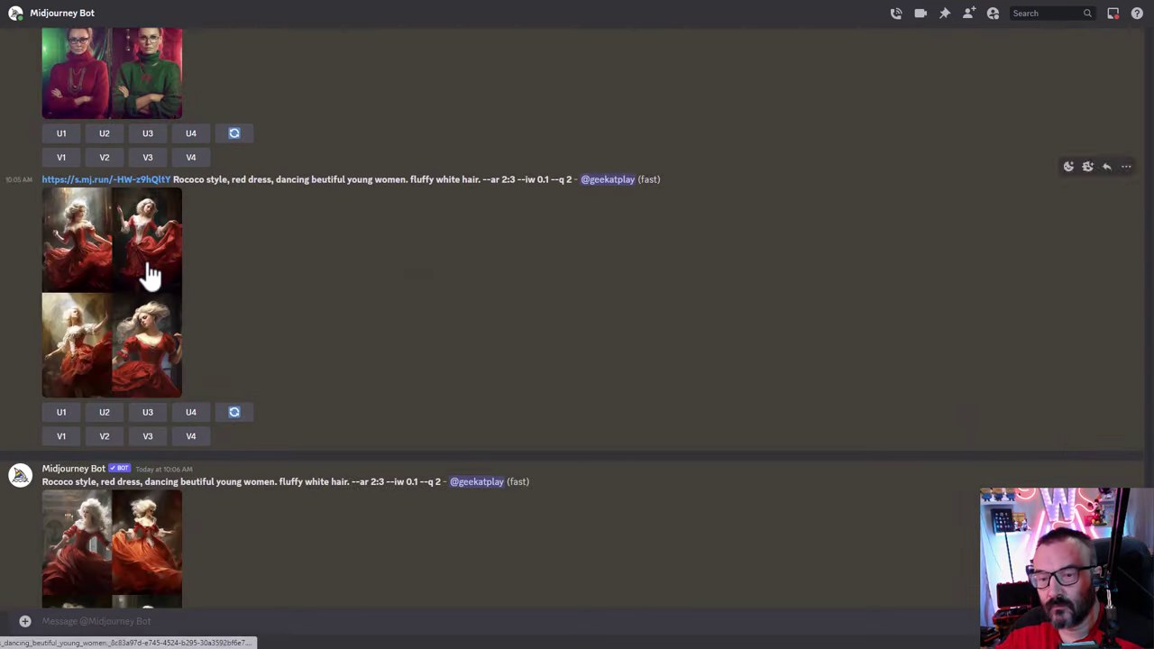
Compare the enlarged dancing-woman grids made from the reference photo at different image weights, including 0.1 and 0.3
left_click(144, 276)
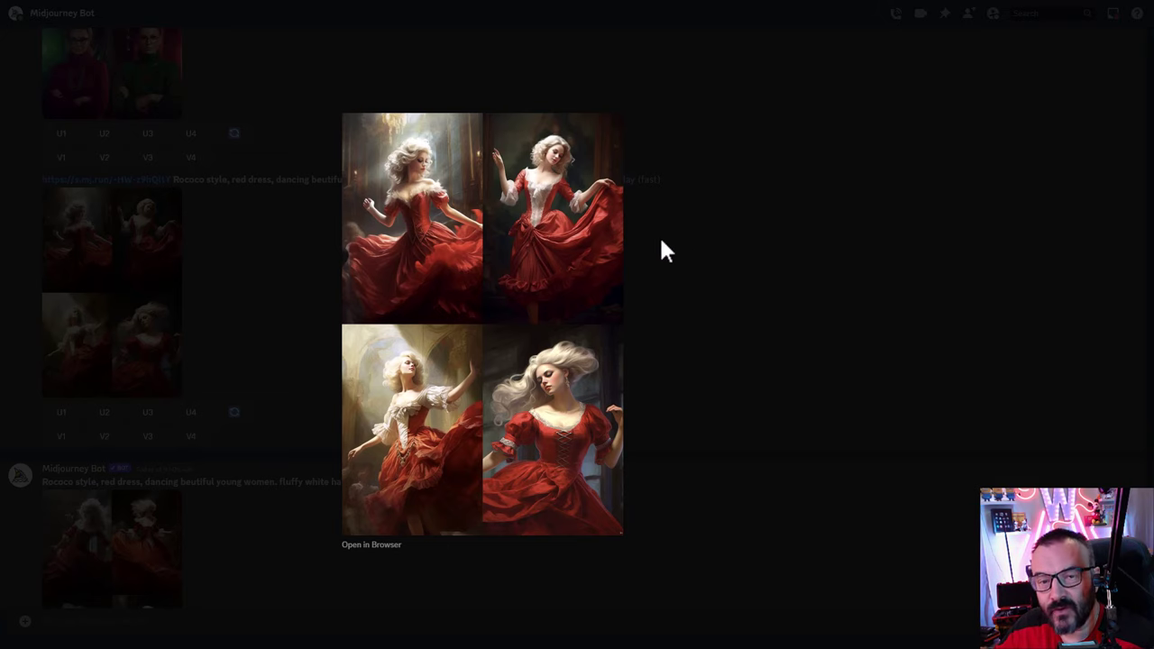
left_click(726, 271)
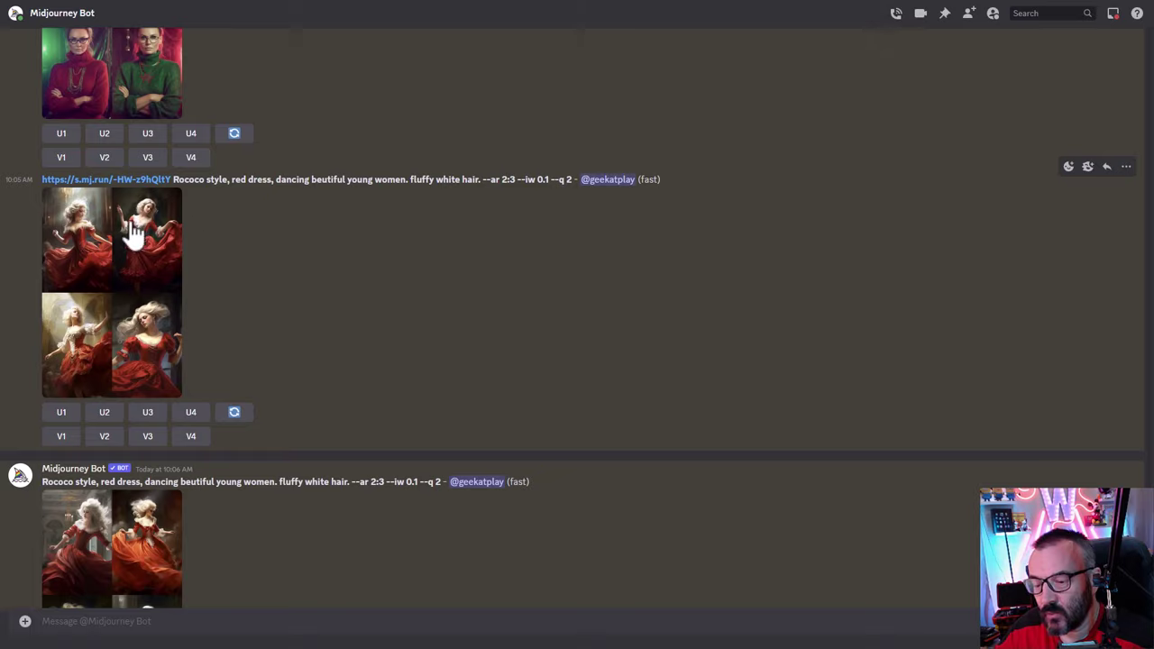
scroll(128, 226, "up", 3)
left_click(129, 402)
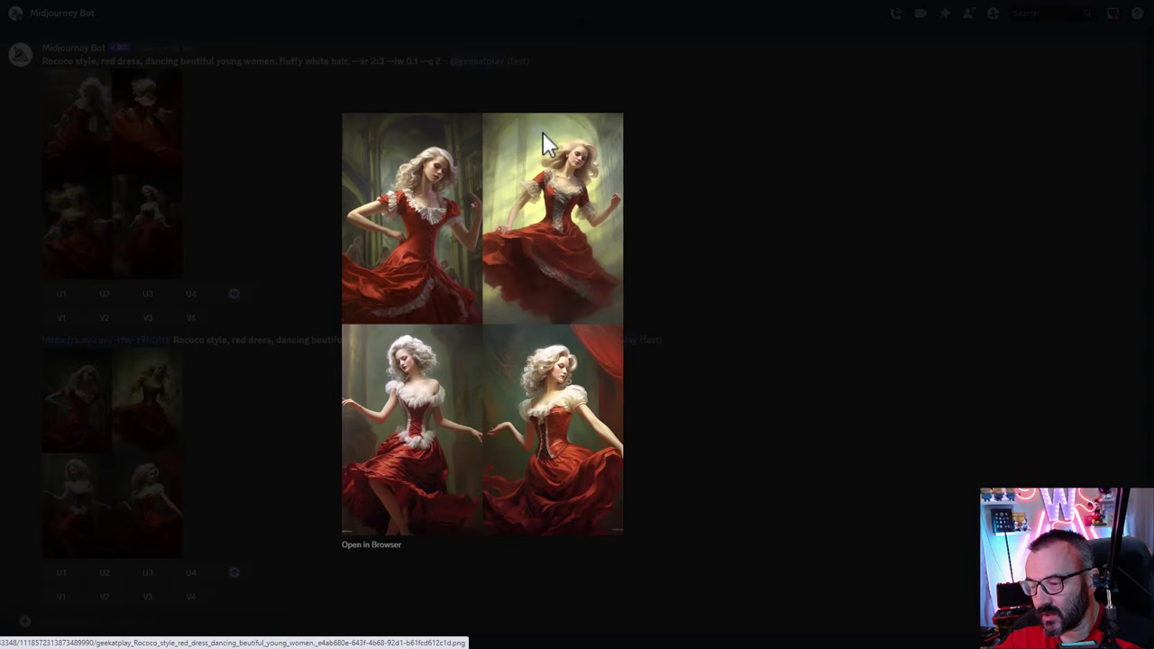
left_click(706, 374)
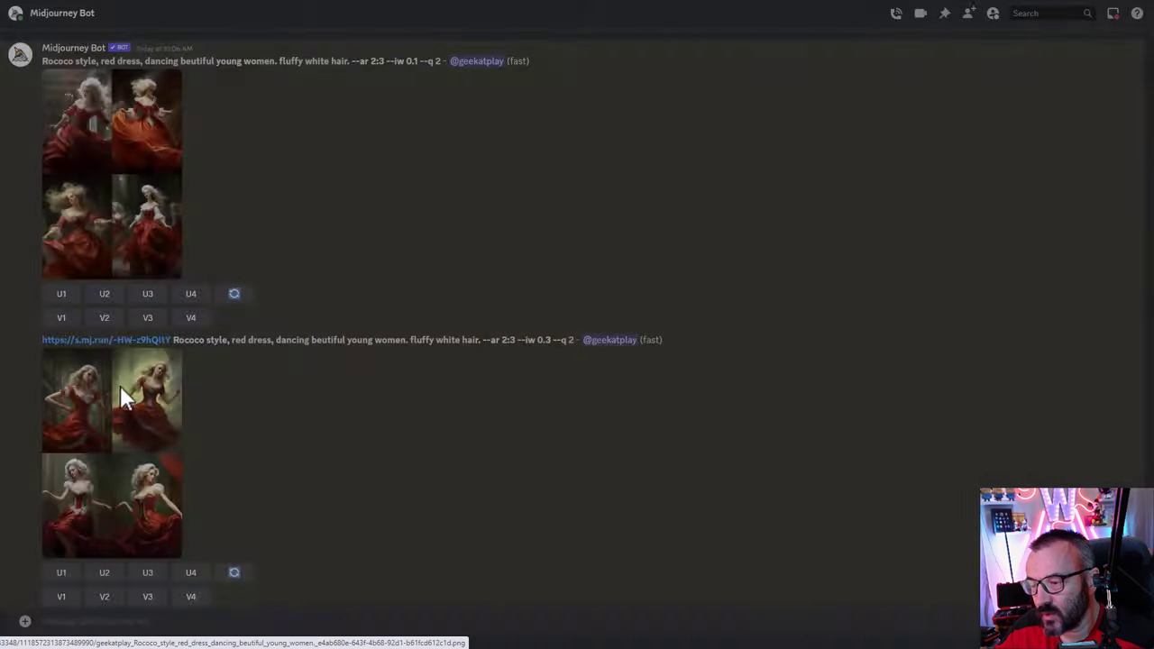
left_click(131, 403)
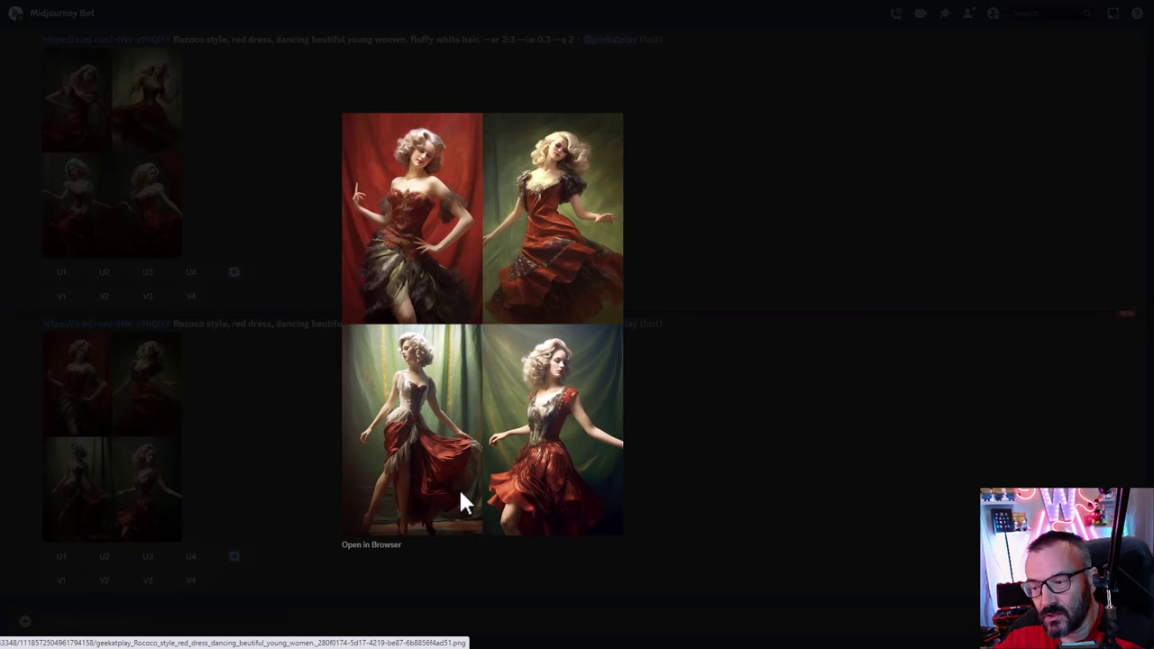
left_click(730, 417)
scroll(293, 271, "down", 6)
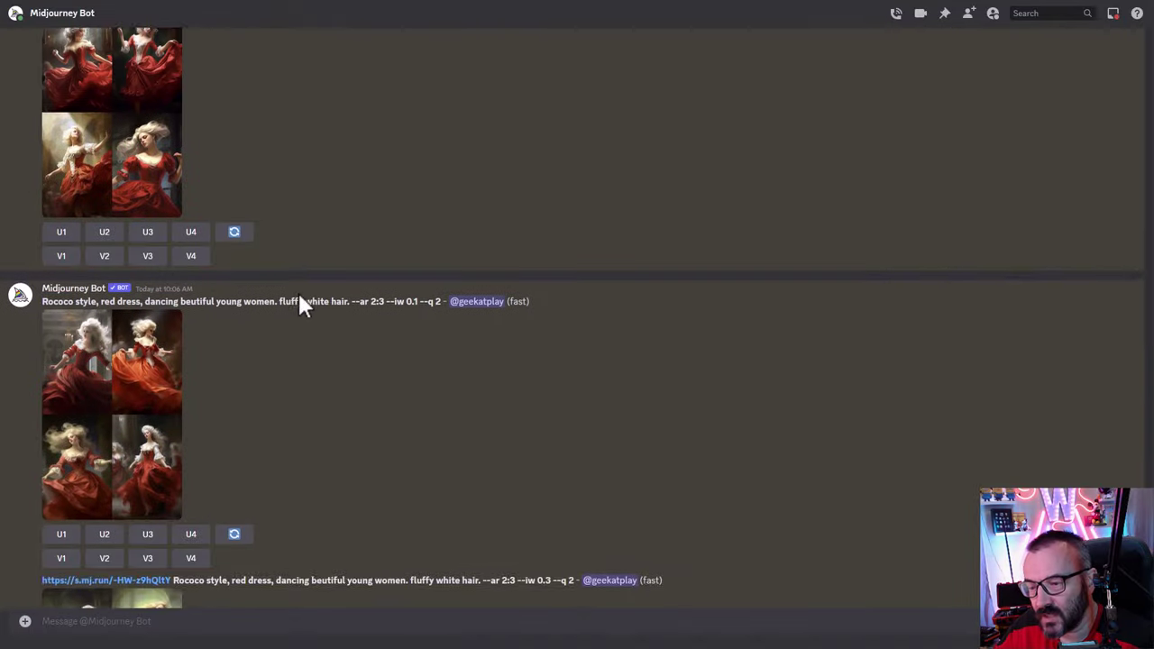
View the dancing-woman grid generated without an image link enlarged, and upscale its first image
scroll(298, 314, "up", 1)
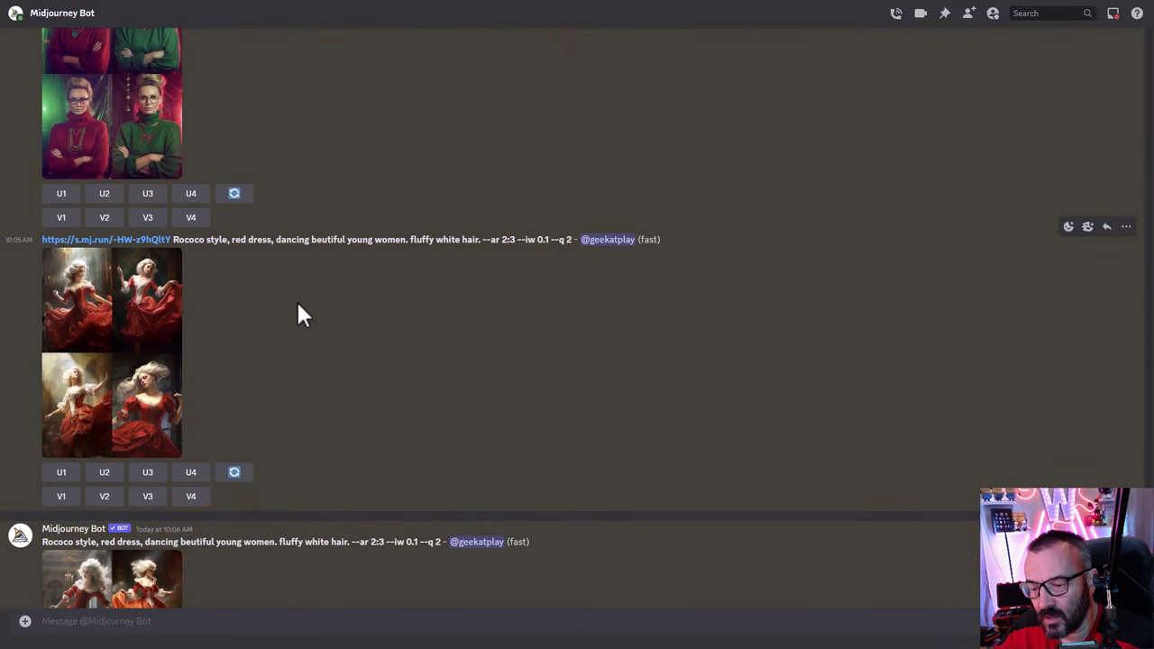
scroll(289, 325, "down", 2)
left_click(145, 521)
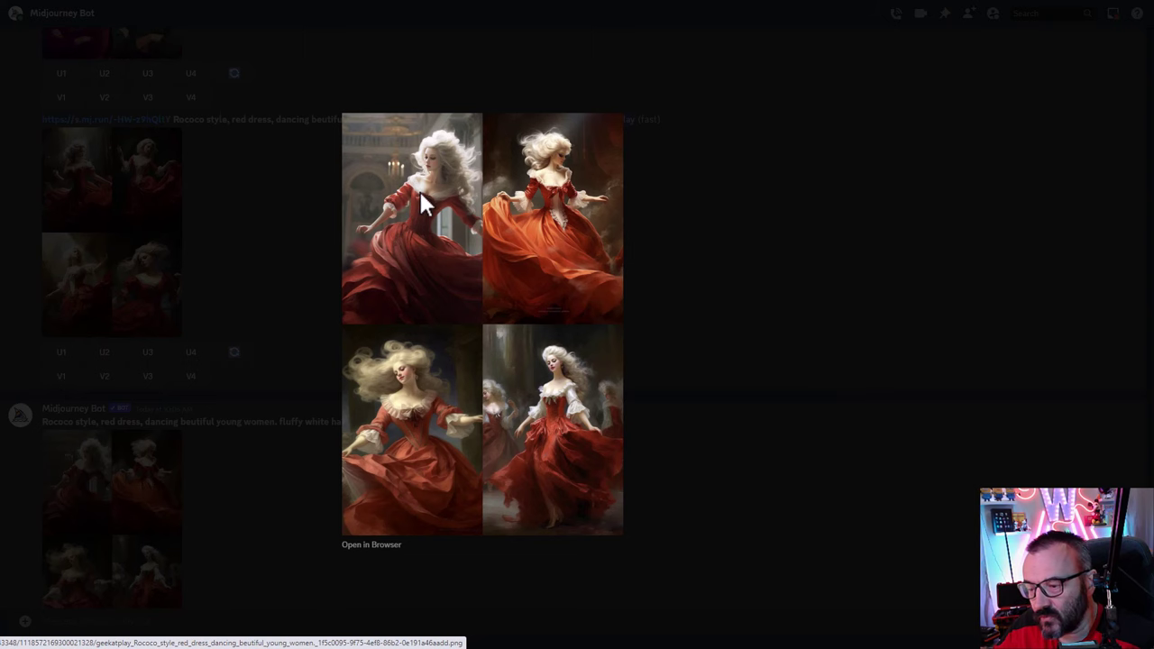
left_click(648, 270)
scroll(121, 456, "down", 3)
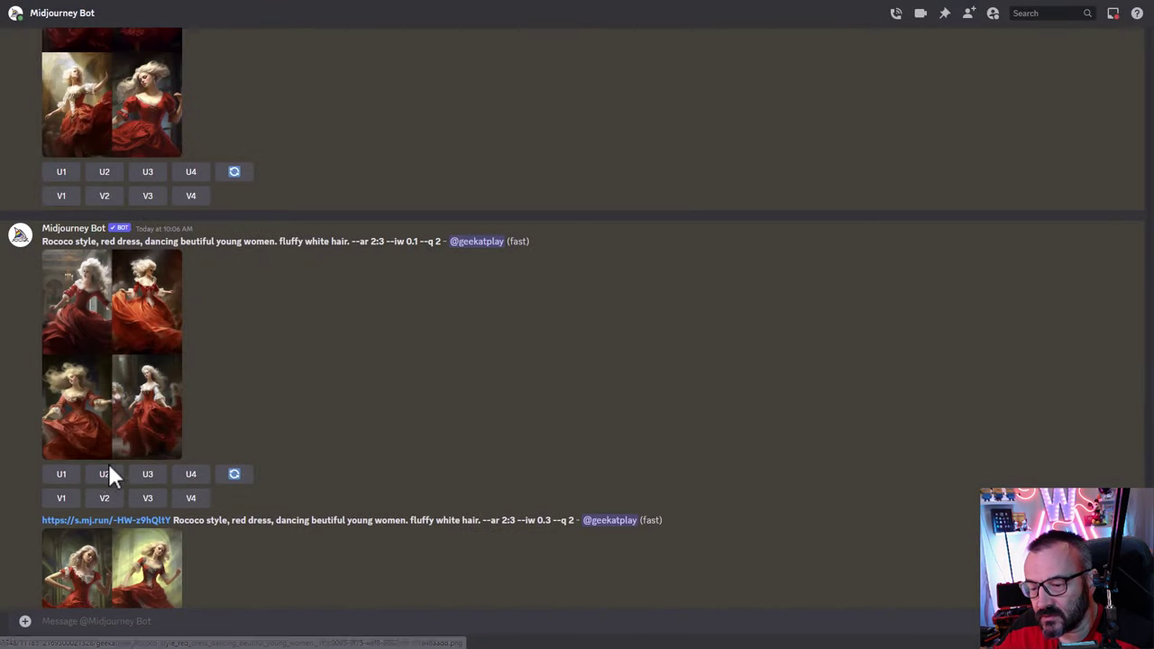
left_click(64, 478)
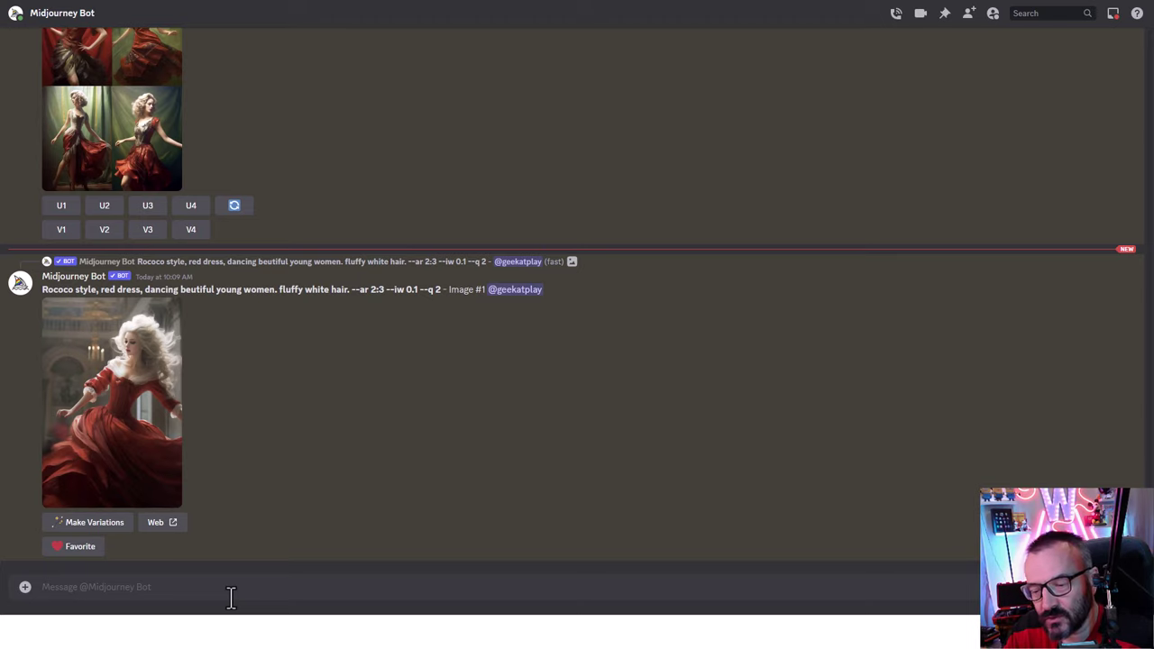
Blend the green-sweater portrait _69A8533.jpg as image1 with the upscaled Rococo red-dress picture as image2
type("/")
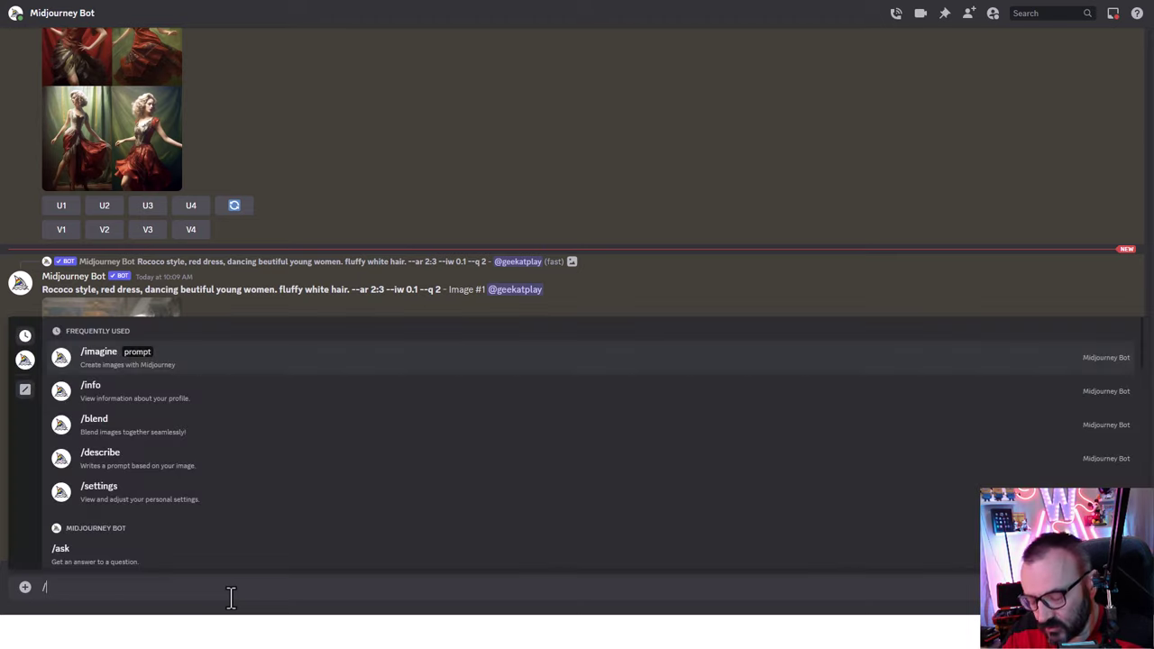
type("b")
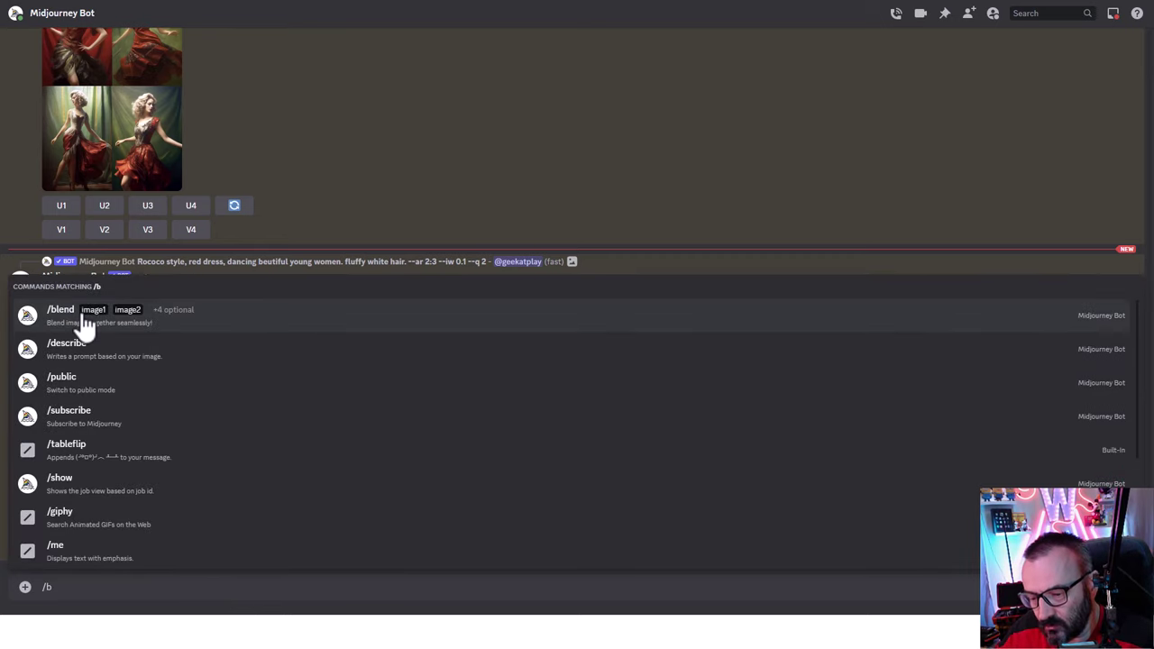
left_click(62, 330)
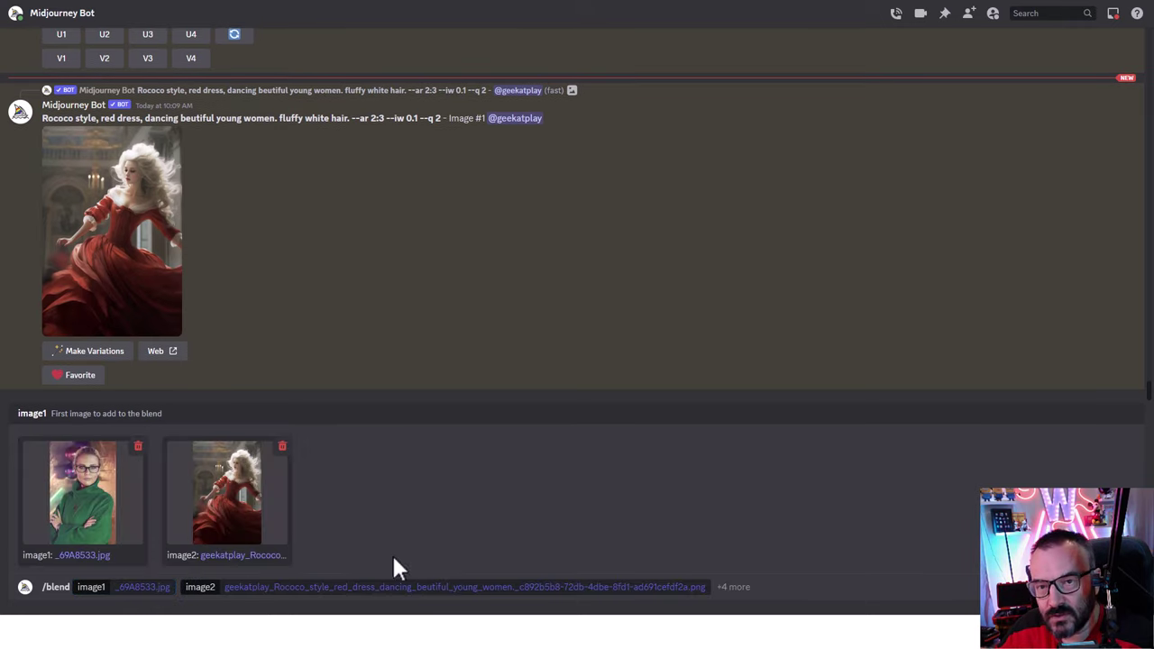
left_click(707, 587)
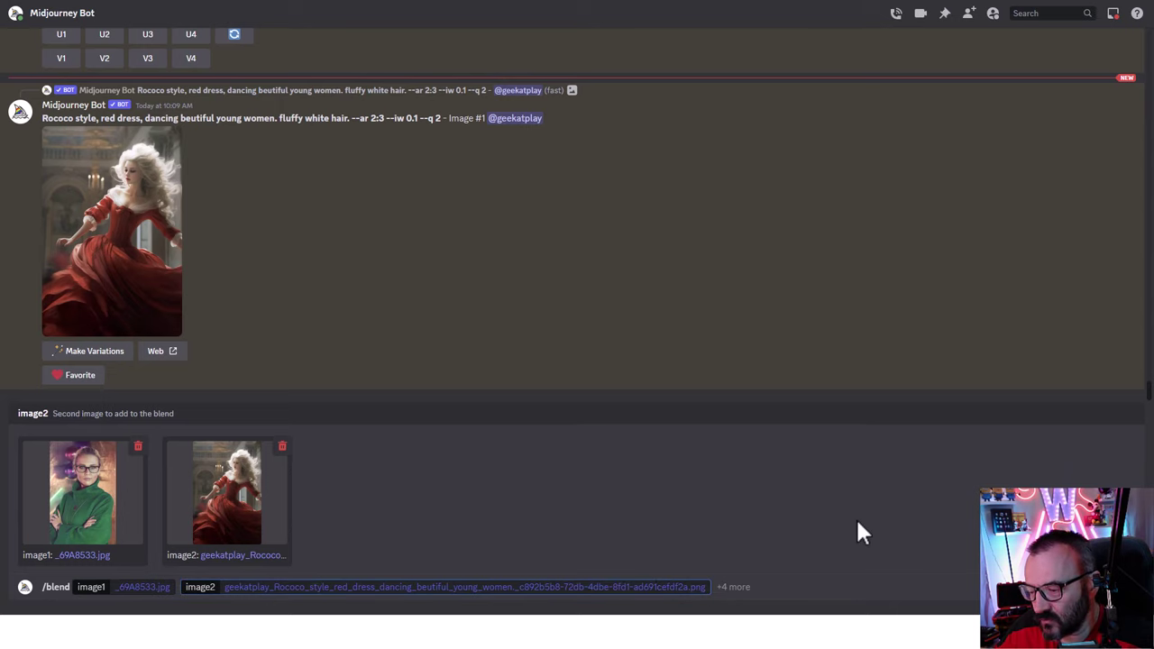
key("Return")
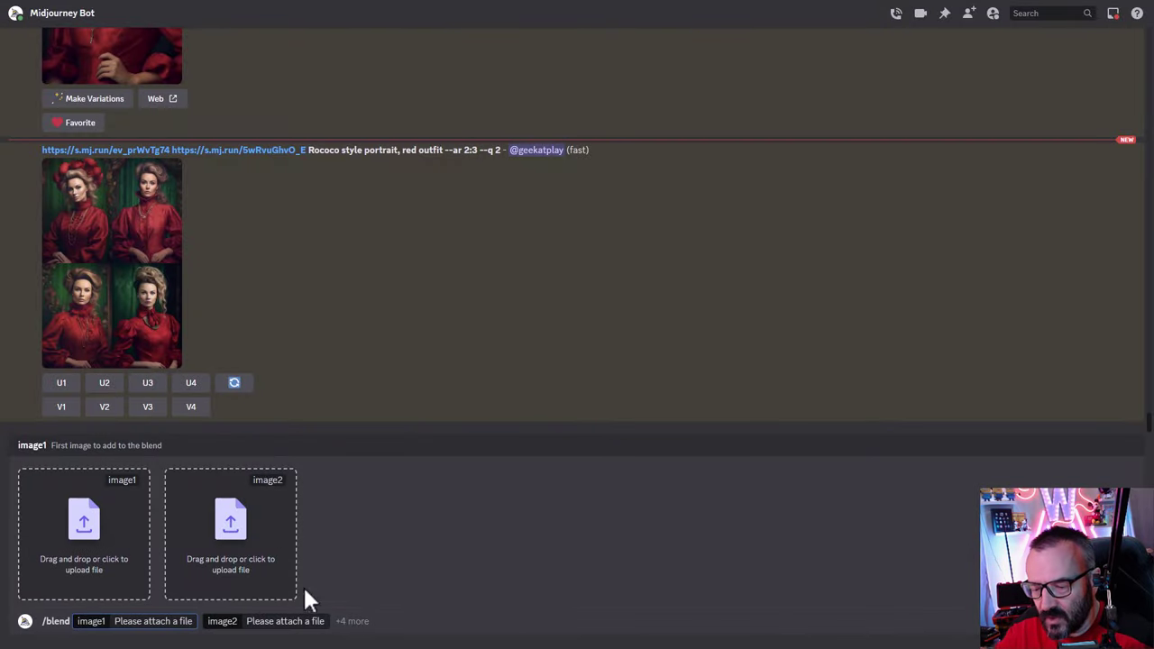
Blend the green-sweater portrait _69A8533.jpg as image1 with the corridor picture abey-2_Enhancer.jpg as image2, and view the blended grid enlarged
left_click(353, 621)
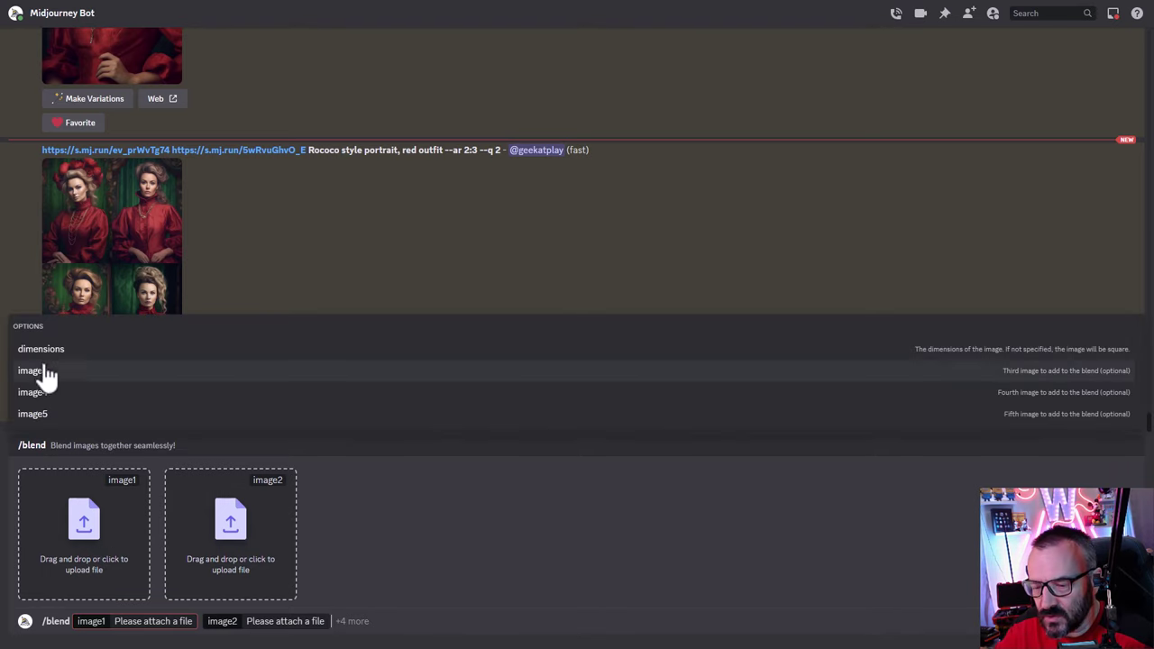
left_click(429, 545)
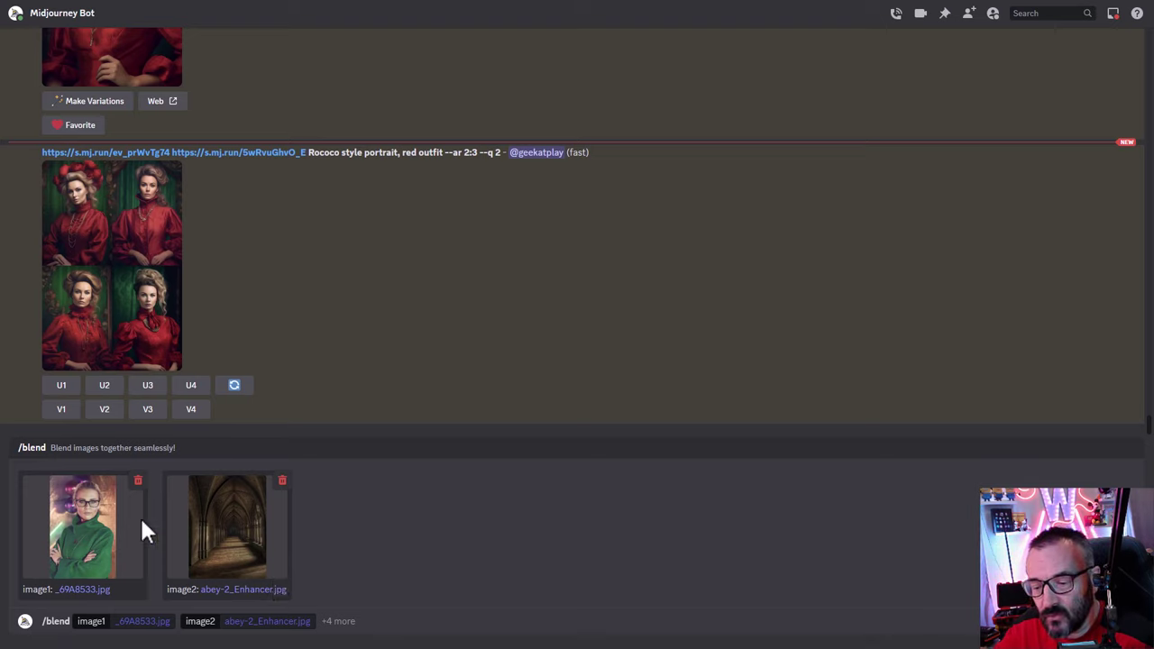
left_click(359, 620)
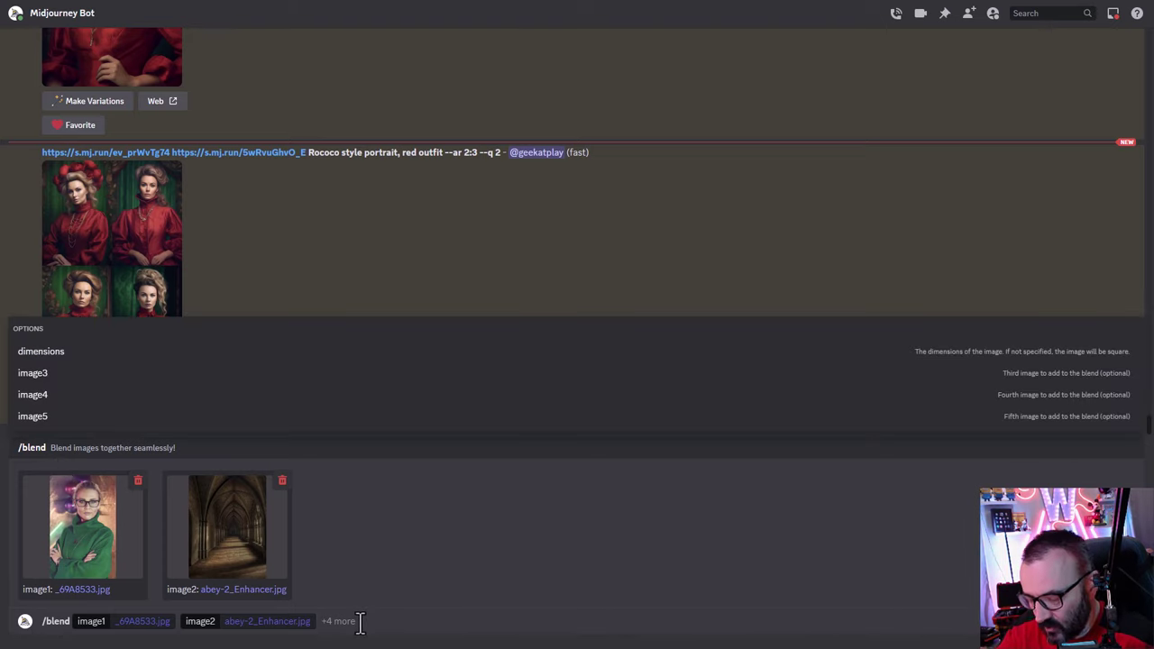
key("Return")
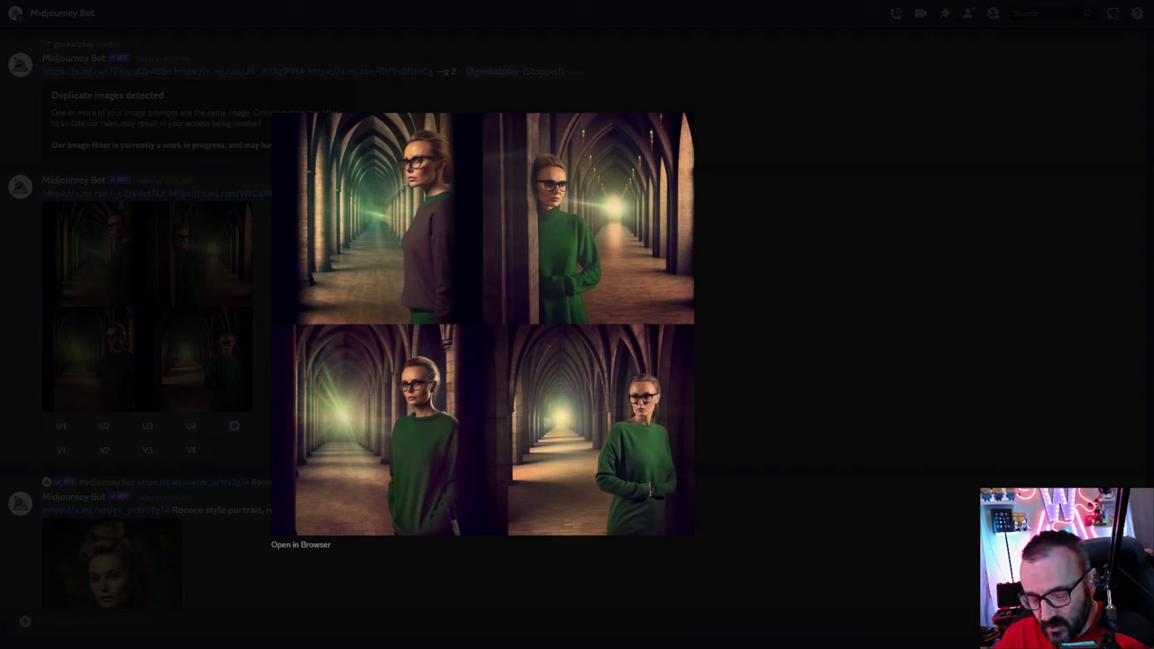
left_click(730, 213)
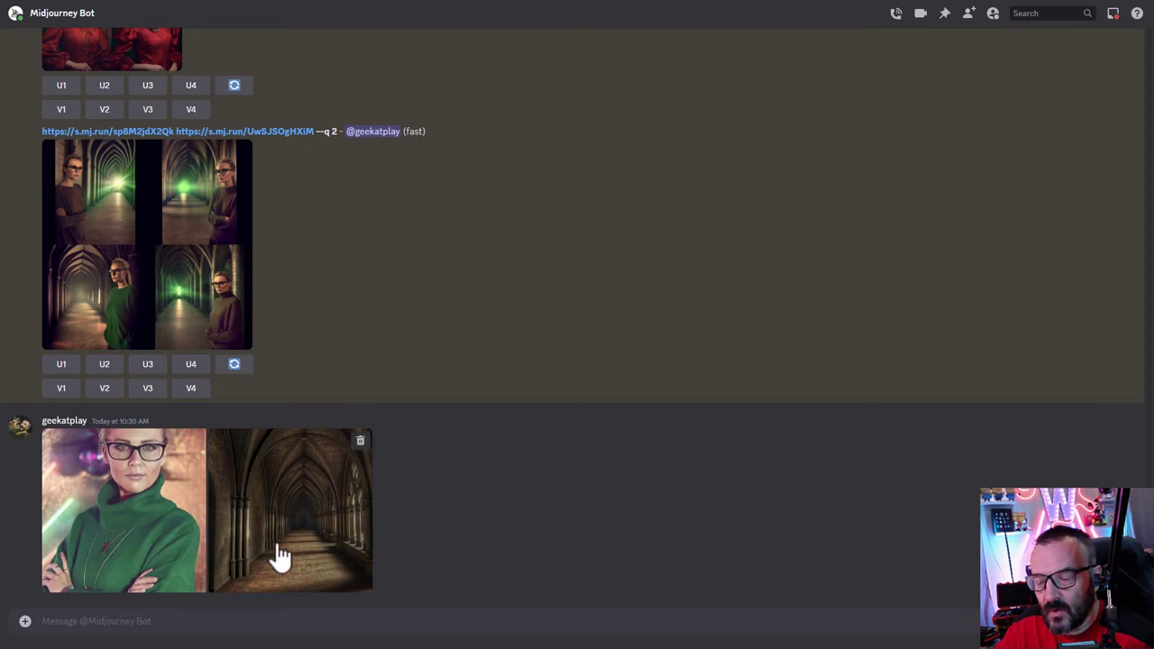
Copy the image address of the posted green-sweater portrait and put it into a new imagine prompt
left_click(160, 520)
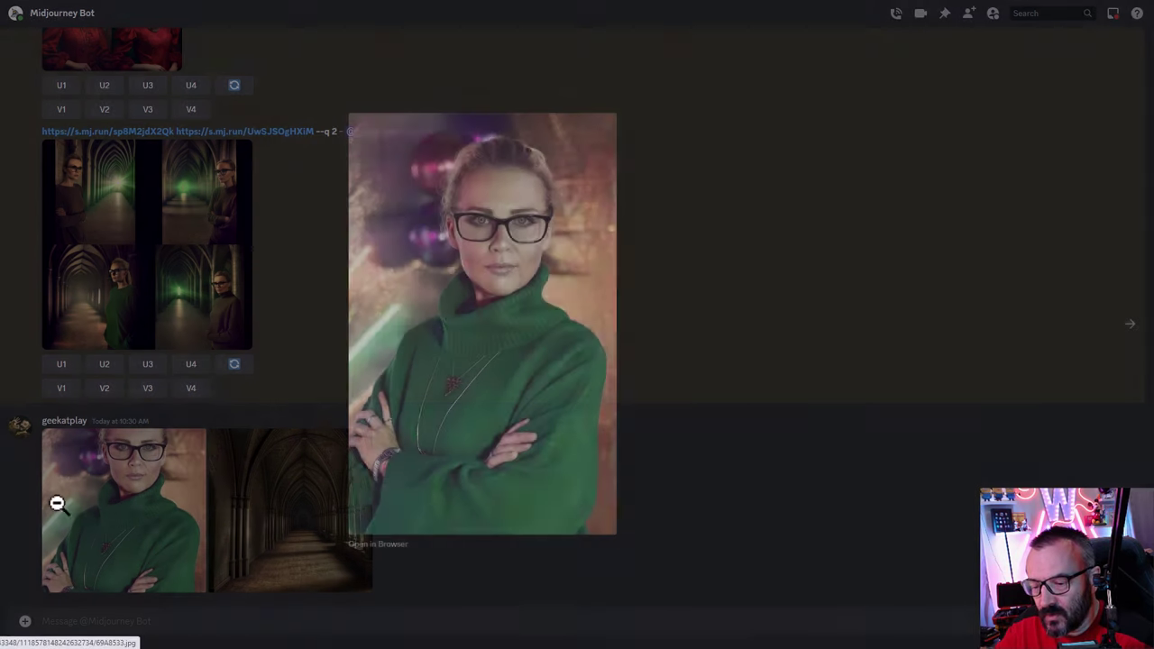
right_click(499, 304)
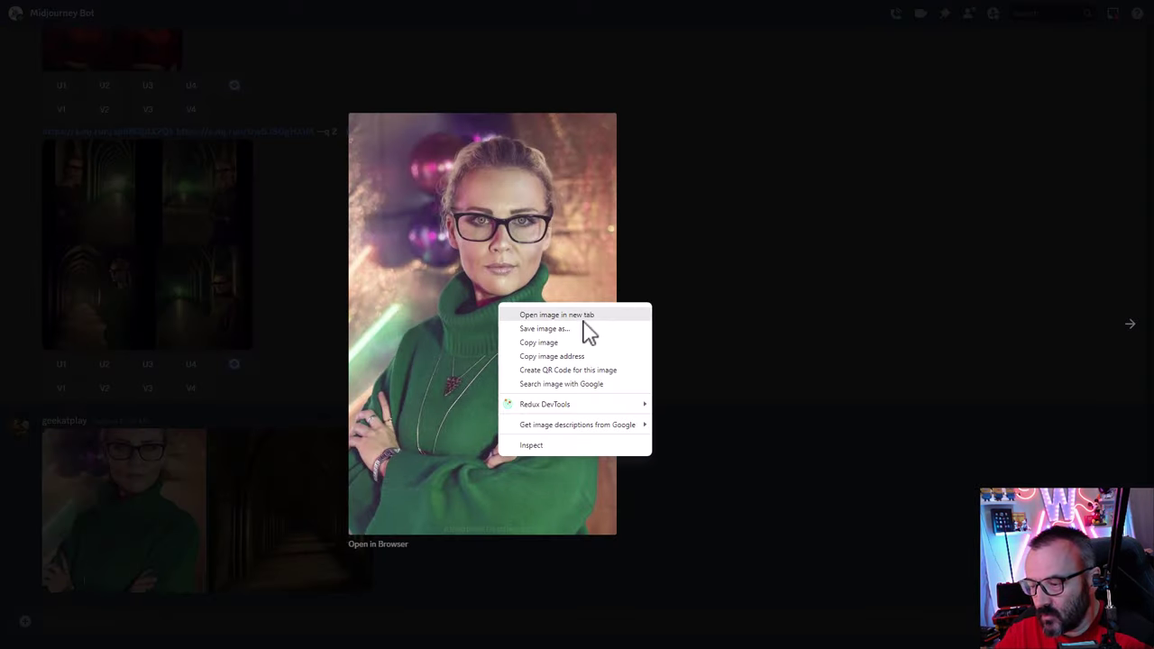
left_click(577, 357)
left_click(598, 573)
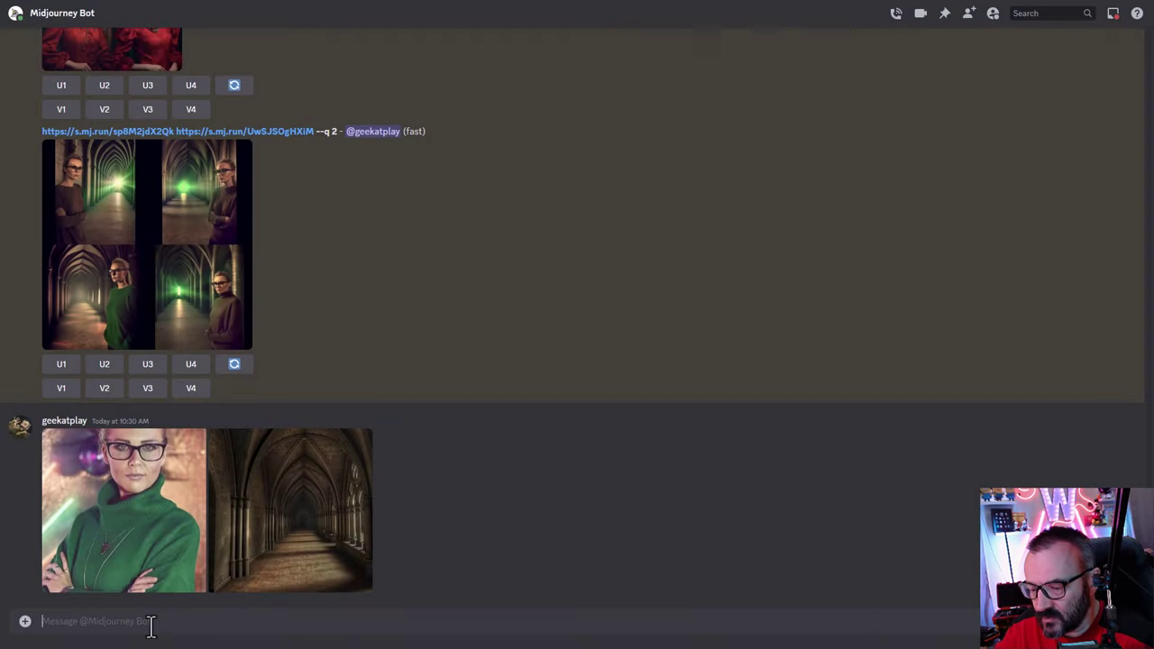
type("/im")
key("Tab")
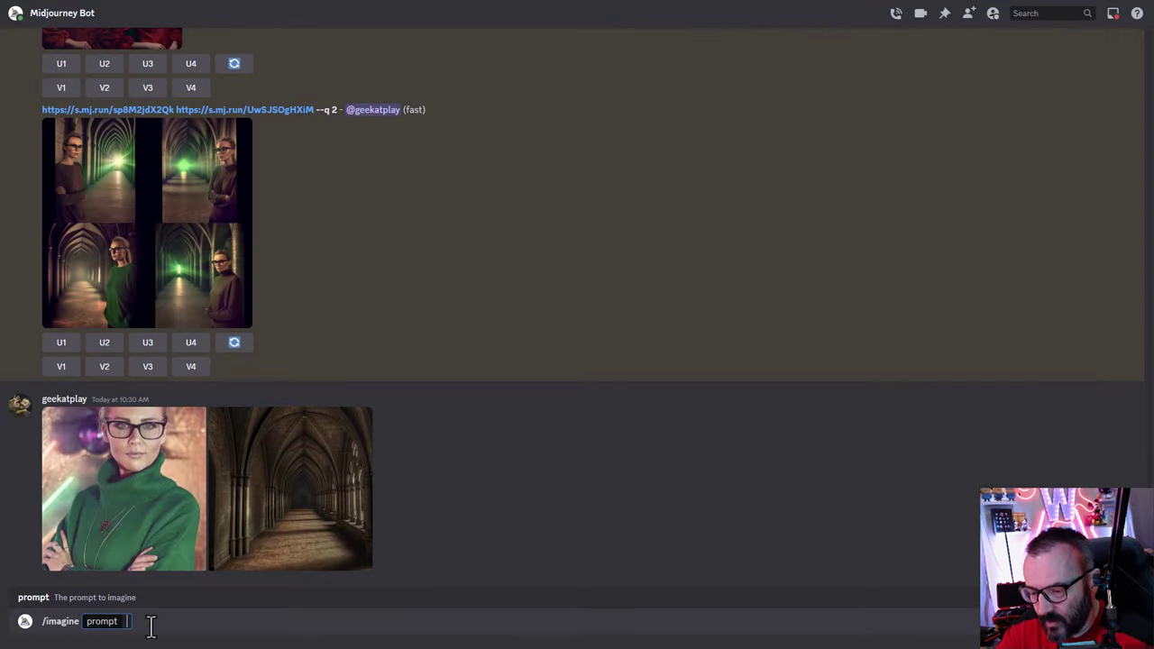
key("ctrl+v")
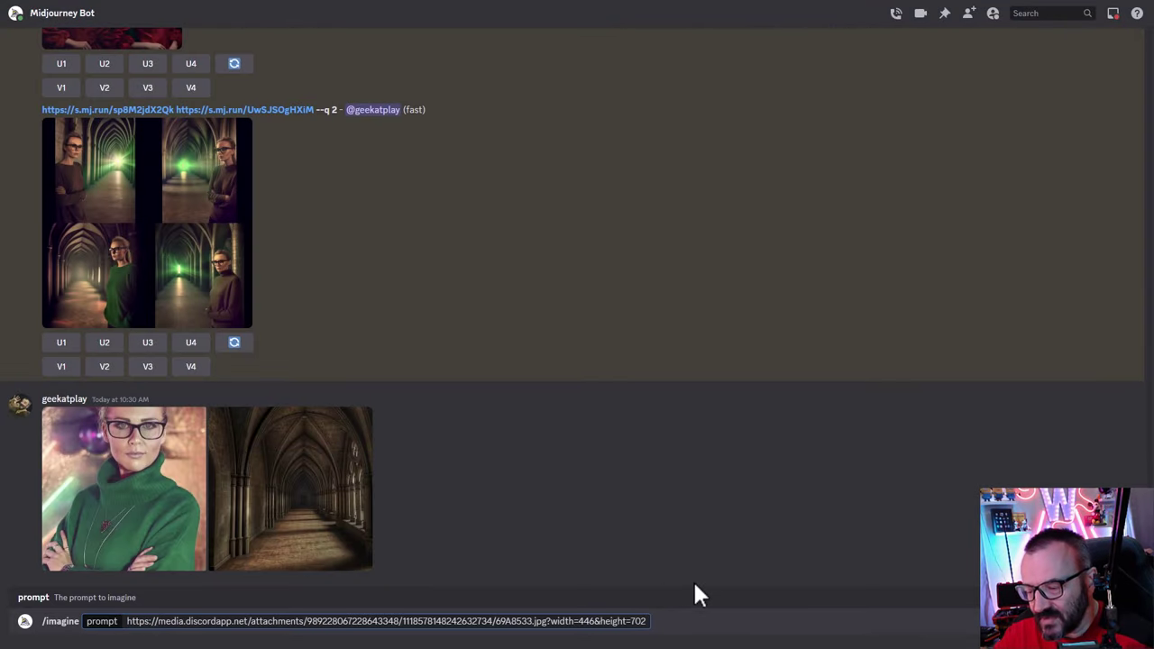
Add the image address of the posted arched corridor picture after the portrait's address in the imagine prompt
left_click(293, 474)
right_click(504, 275)
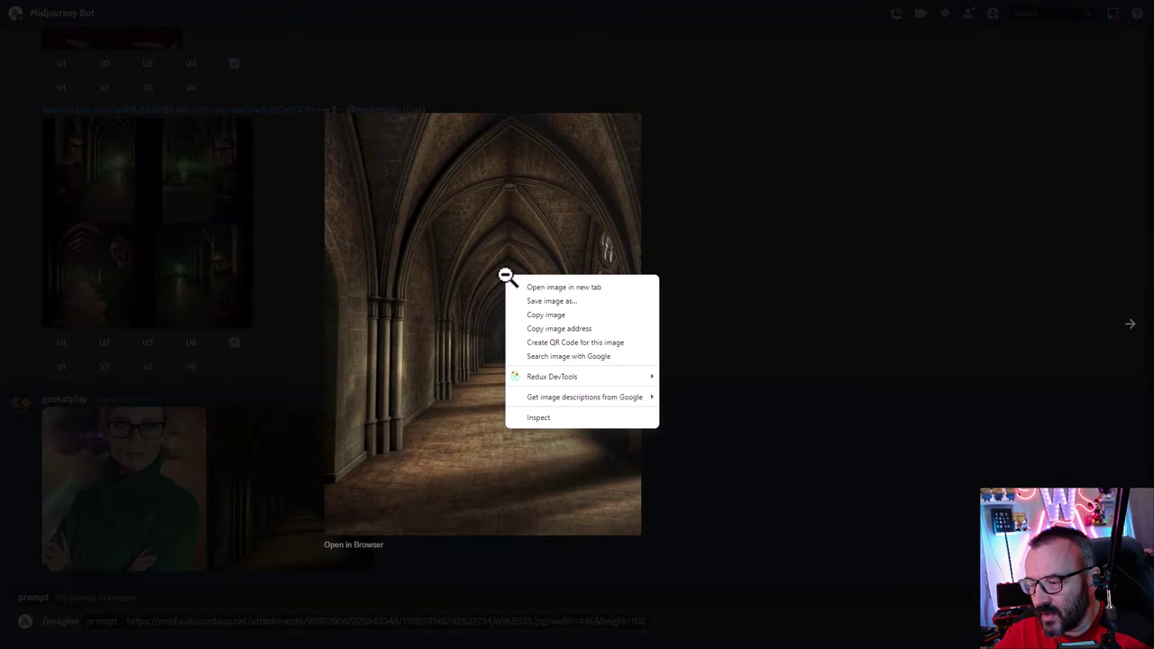
left_click(618, 330)
left_click(642, 633)
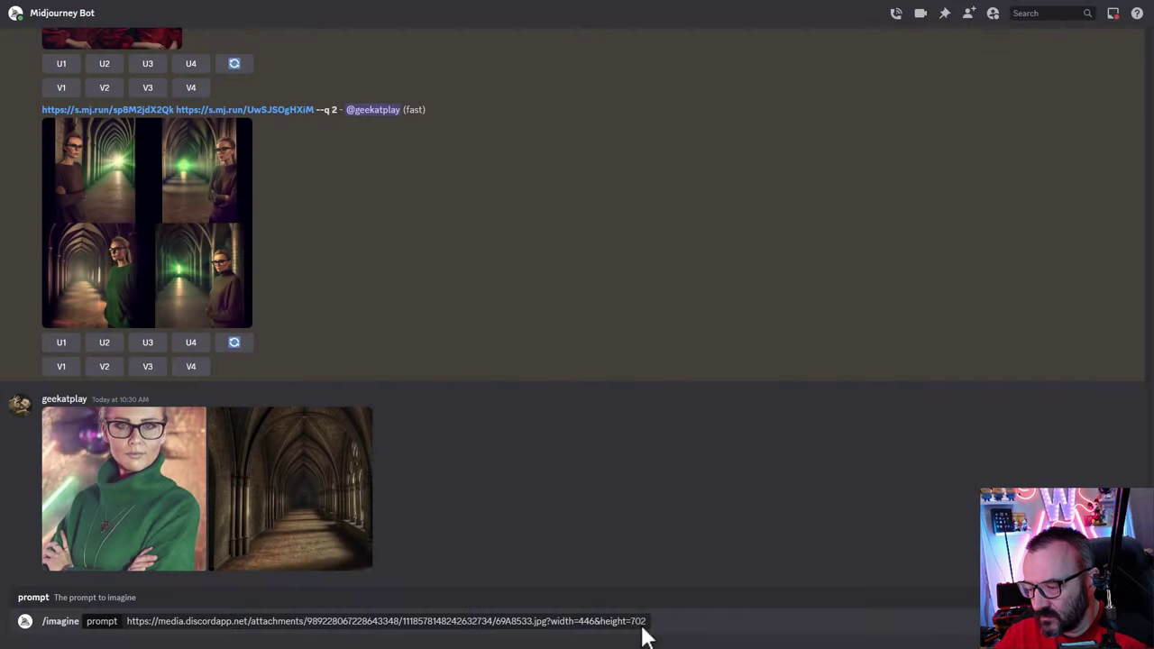
left_click(644, 634)
key("ctrl+v")
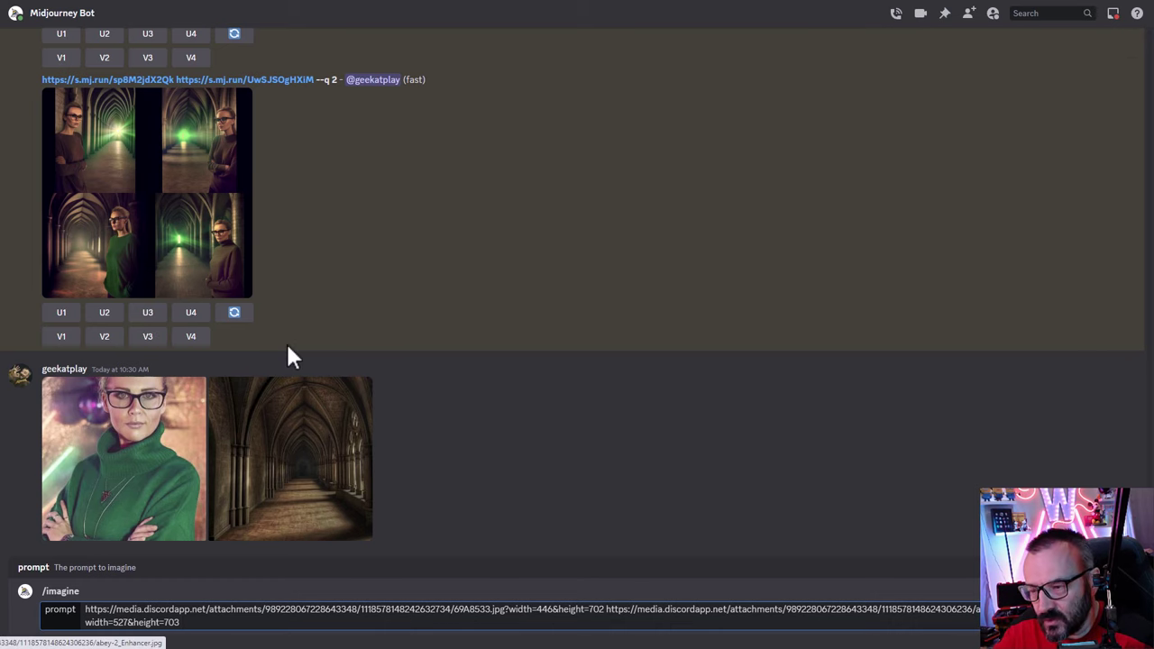
Append "Rococo style portrait, red outfit --ar 2:3" from the earlier prompt after both image addresses and submit the imagine prompt
scroll(288, 352, "up", 5)
scroll(311, 270, "up", 3)
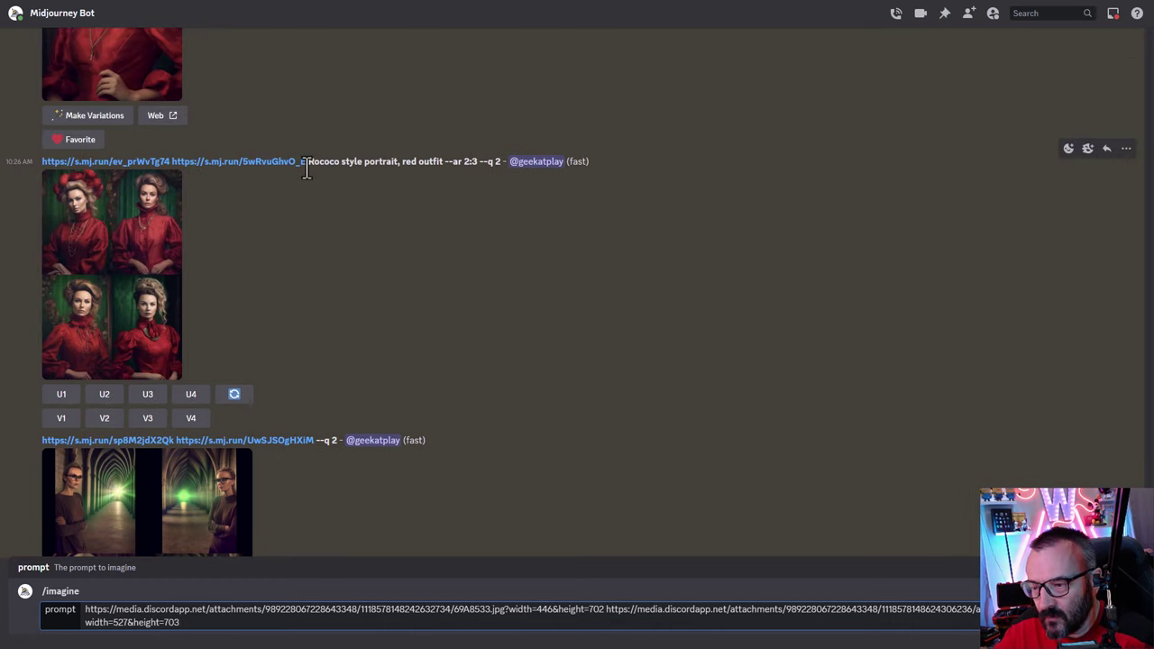
left_click_drag(306, 162, 477, 164)
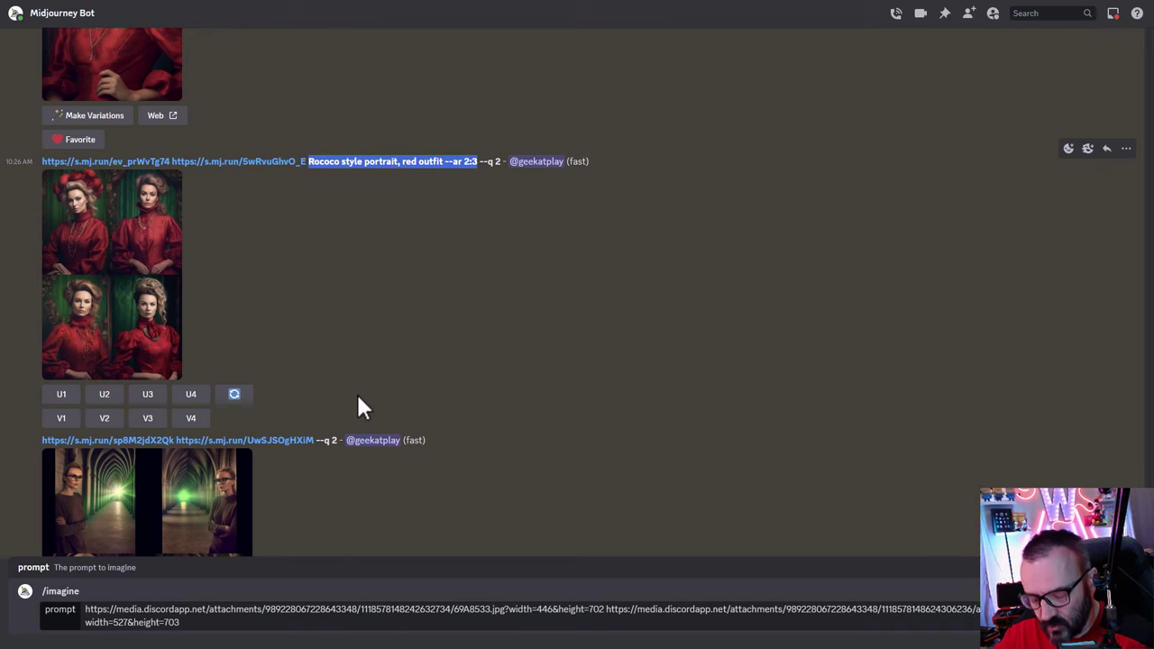
scroll(358, 403, "down", 5)
left_click(240, 618)
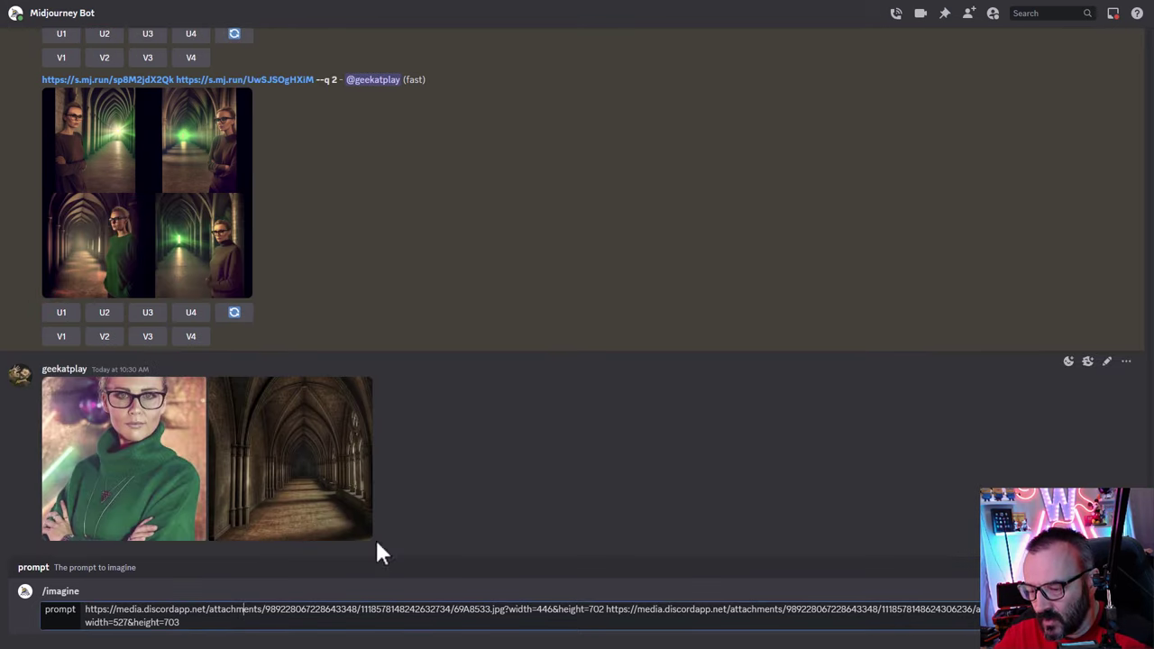
key("ctrl+v")
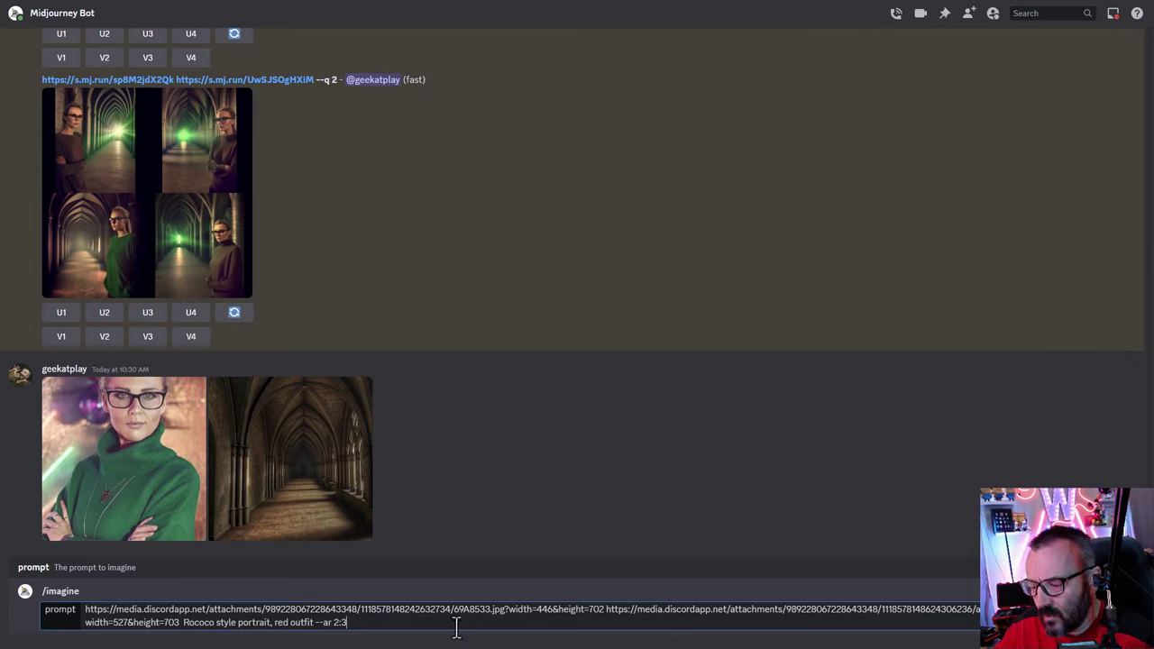
key("Return")
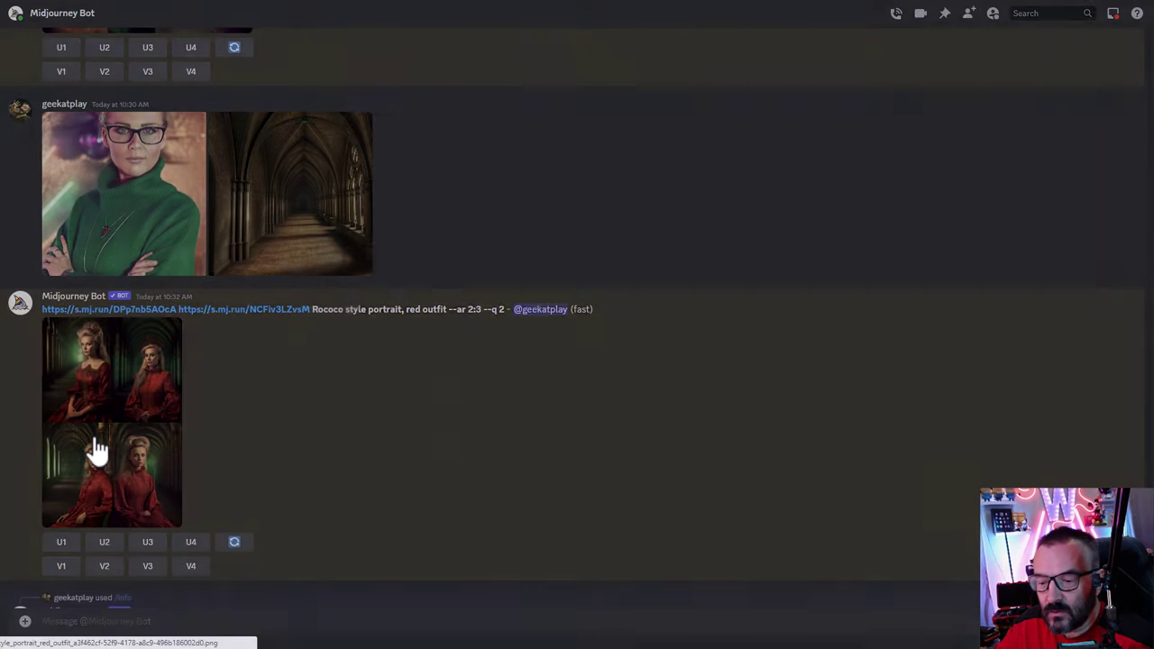
Compare the enlarged red-outfit corridor grids made without an image weight and with --iw 2
left_click(90, 447)
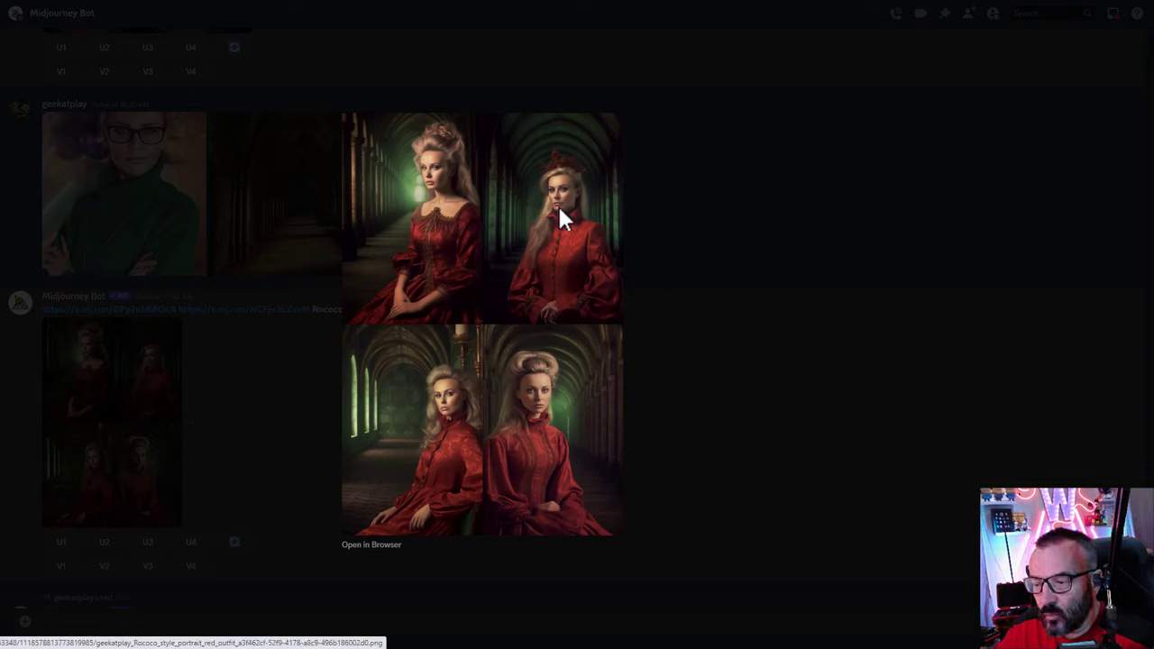
left_click(715, 352)
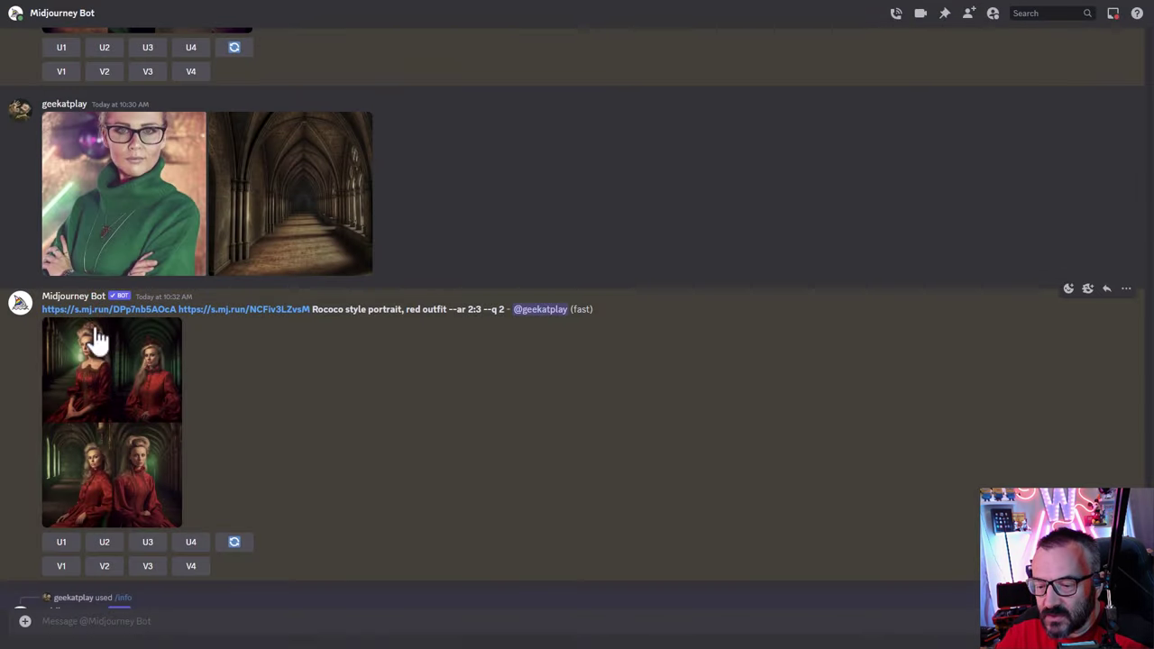
scroll(333, 386, "down", 6)
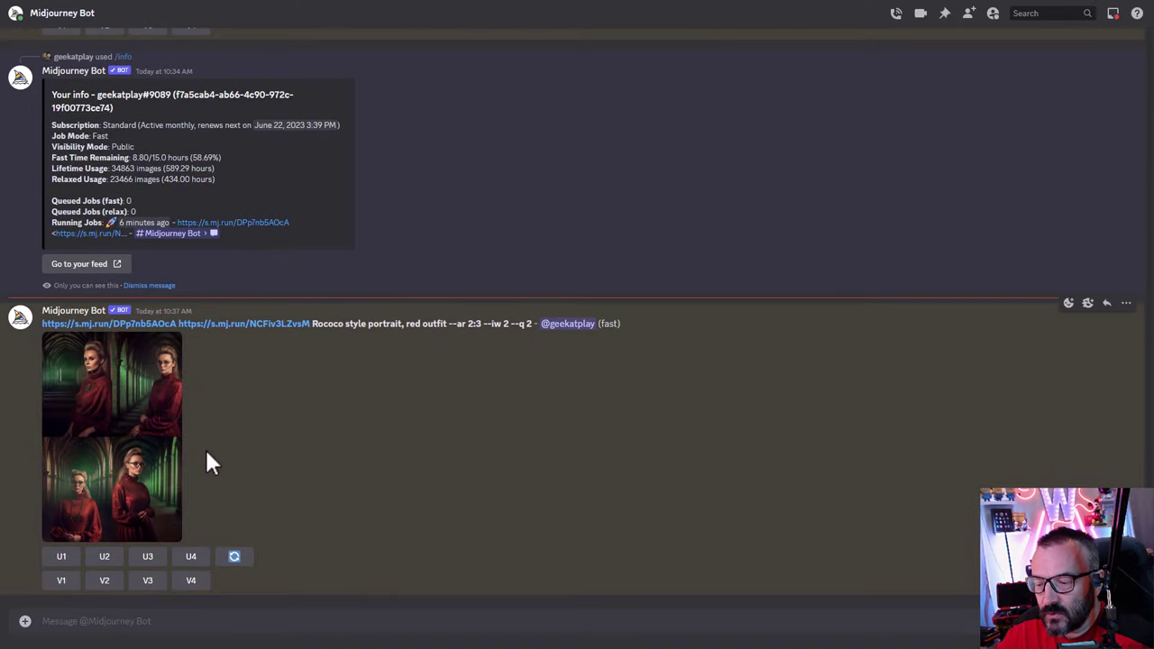
left_click(123, 443)
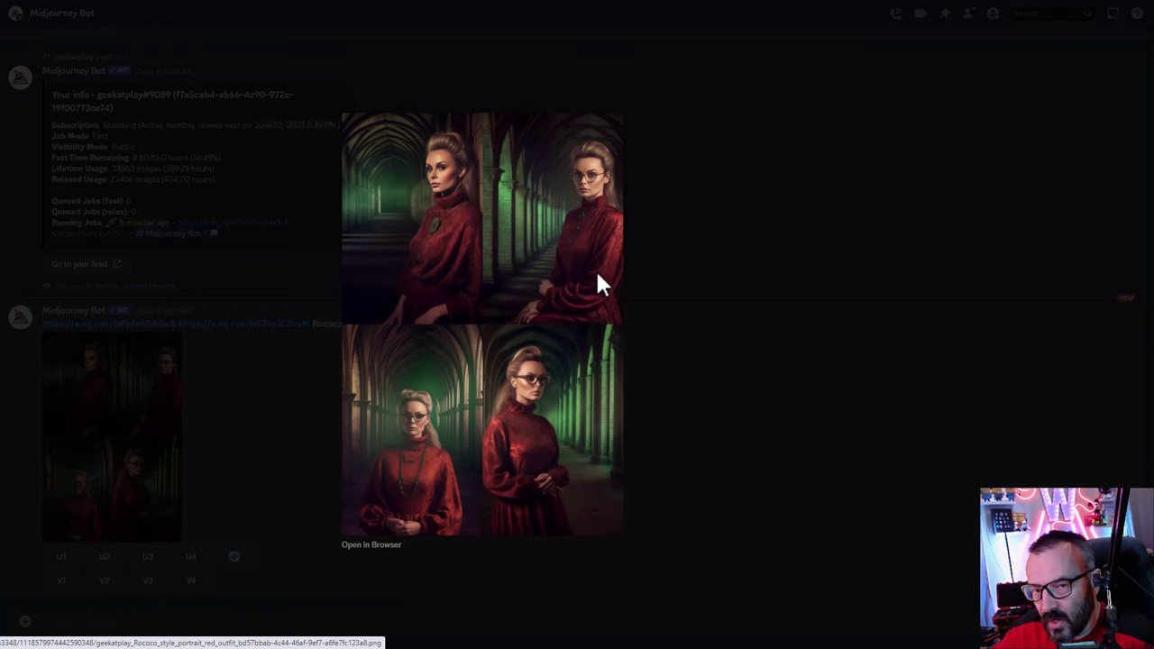
left_click(739, 373)
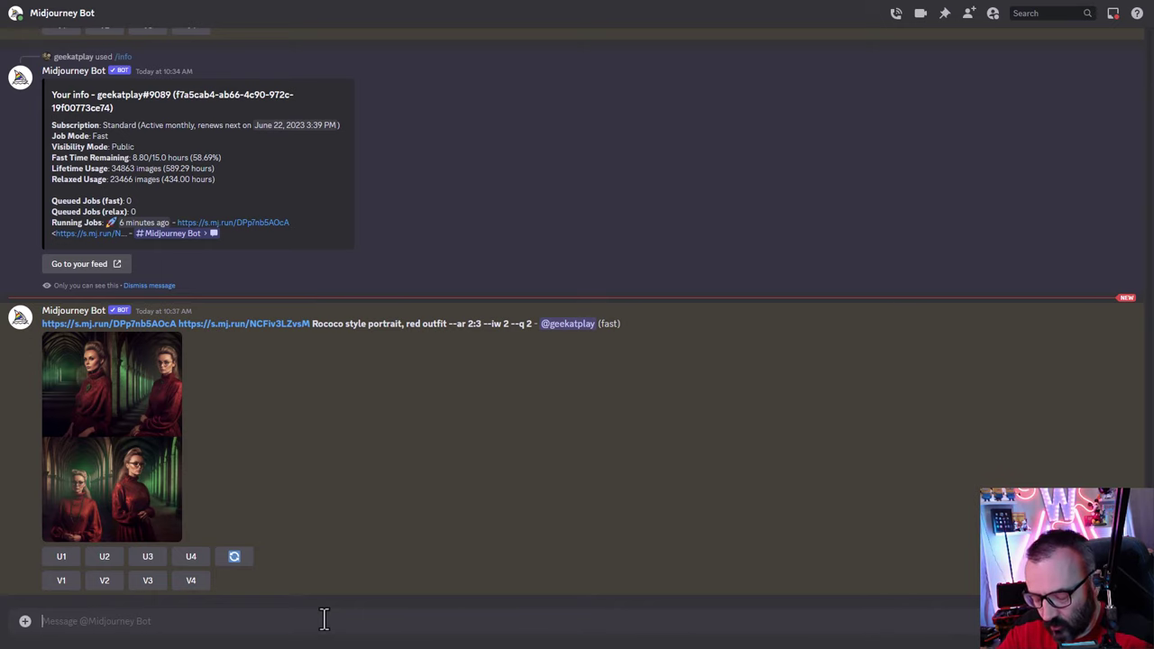
Run the describe command on the green-sweater portrait
type("/d")
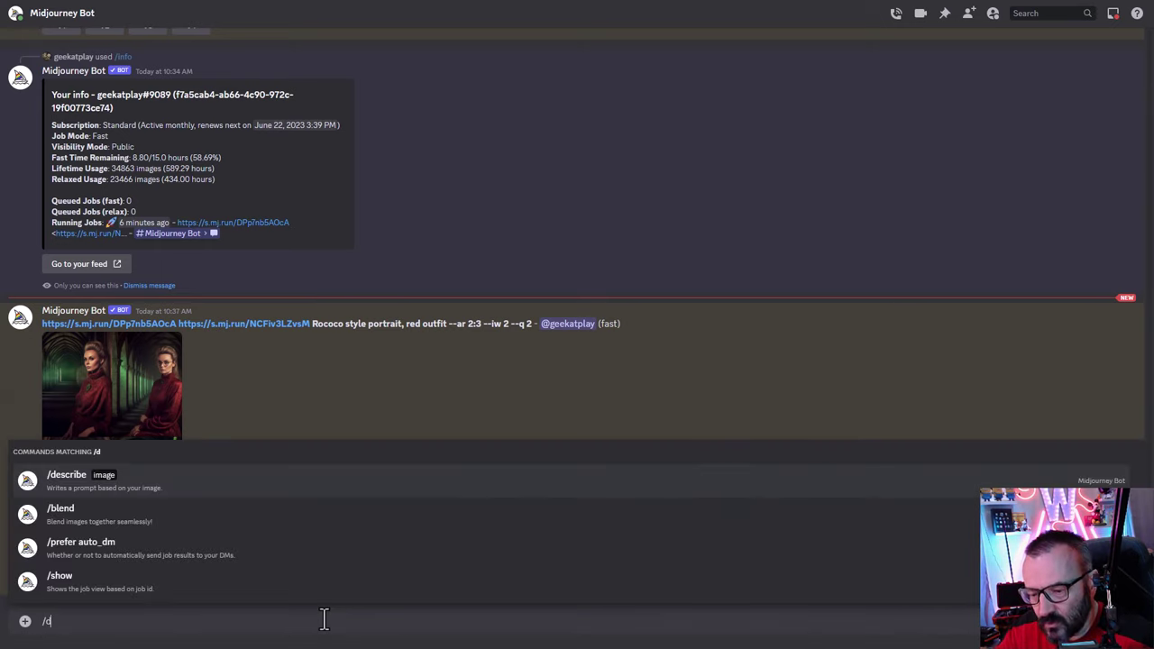
left_click(103, 487)
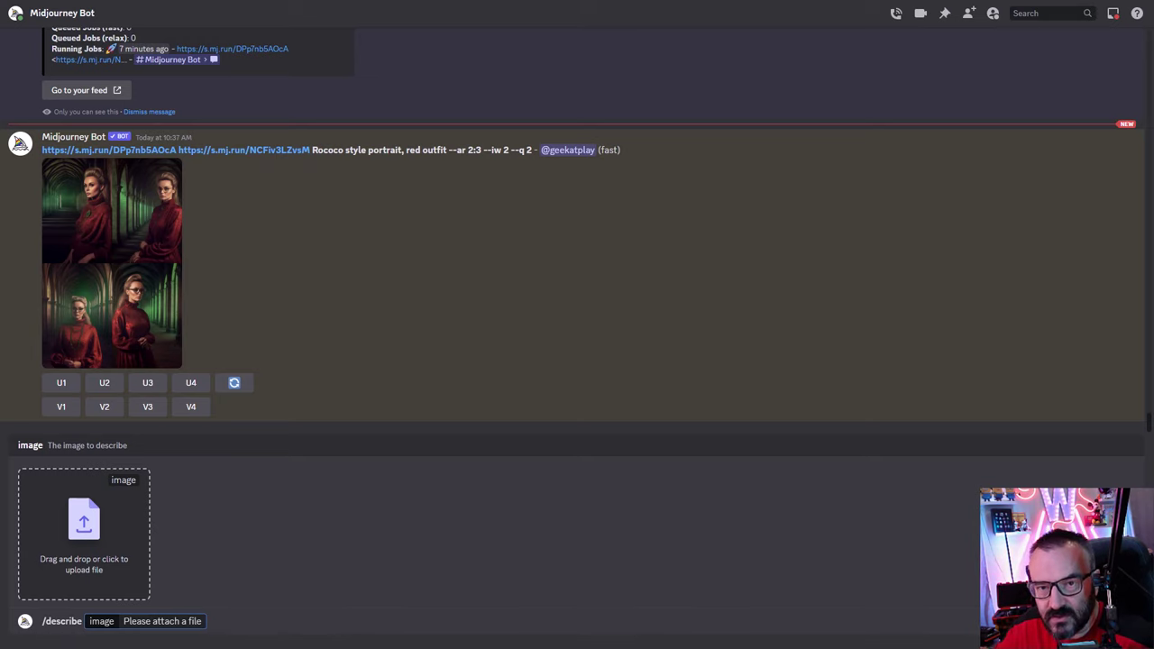
key("Return")
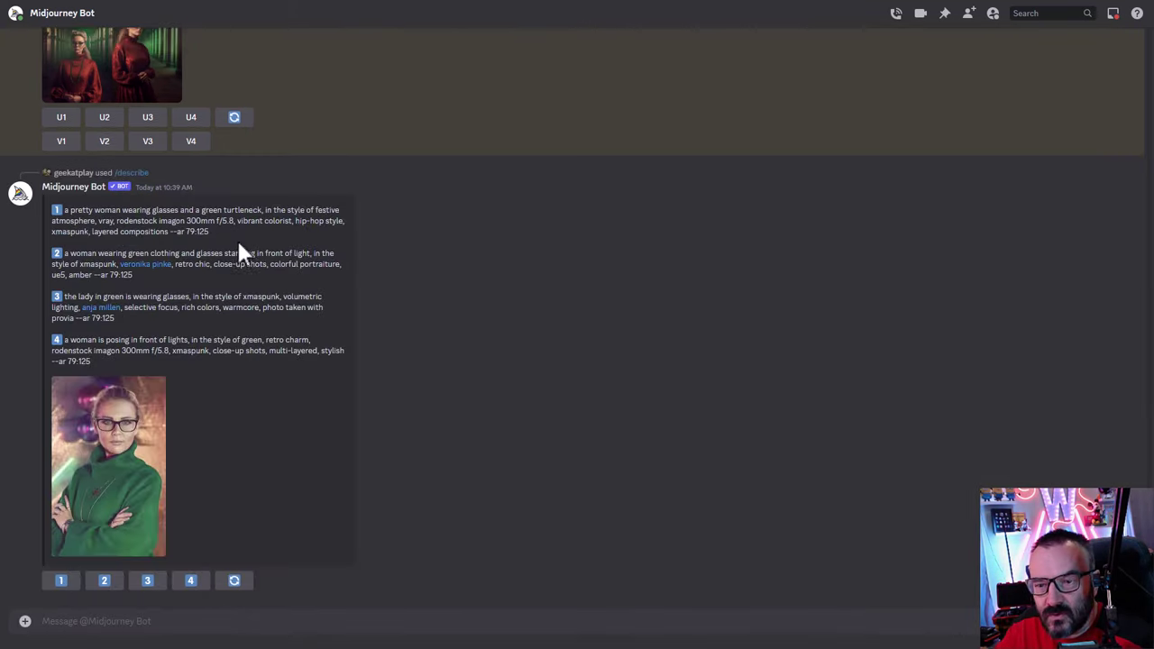
Examine the first prompt suggested for the green-sweater portrait, including its aspect ratio parameter
left_click_drag(222, 237, 54, 209)
left_click(303, 240)
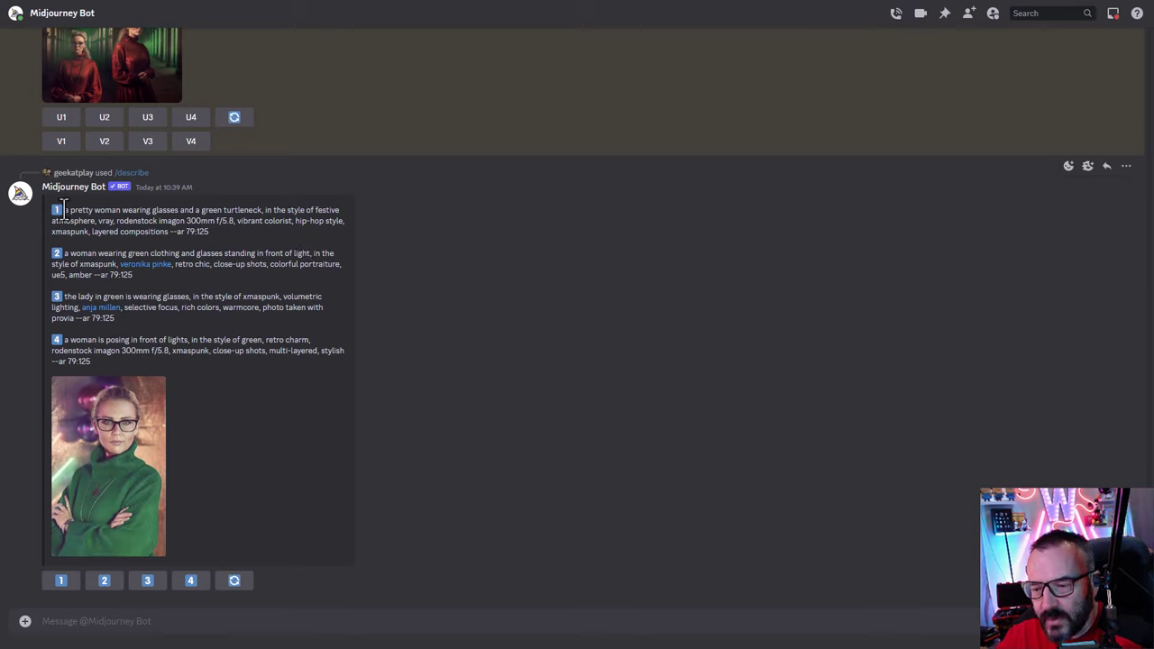
left_click_drag(54, 209, 192, 233)
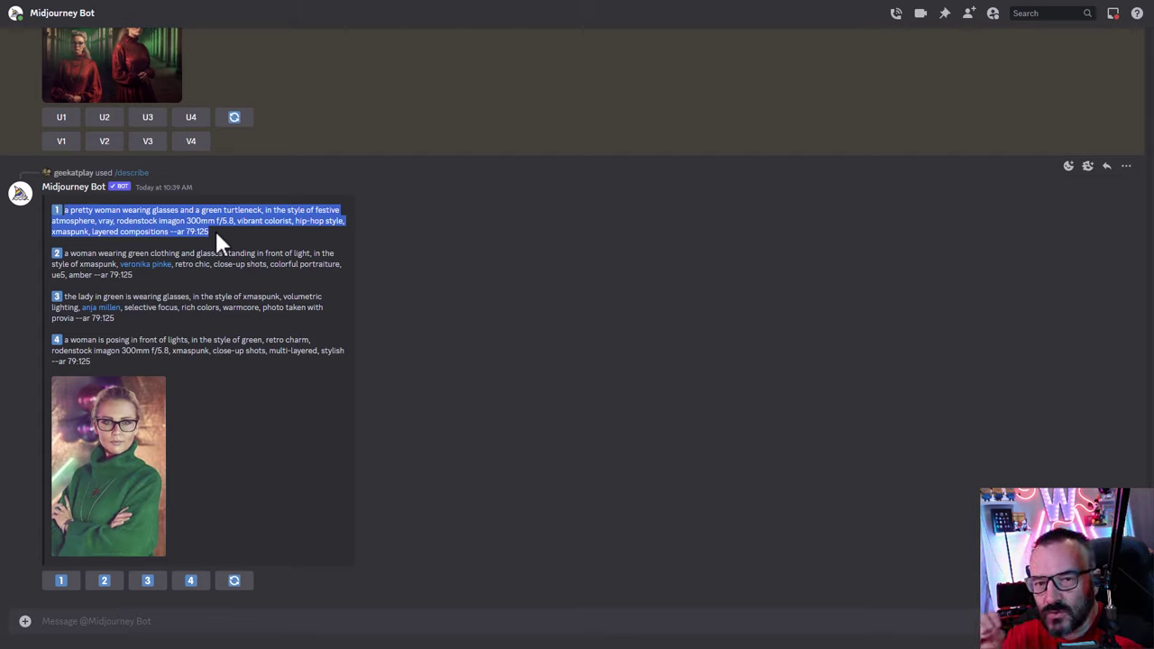
left_click_drag(214, 228, 171, 231)
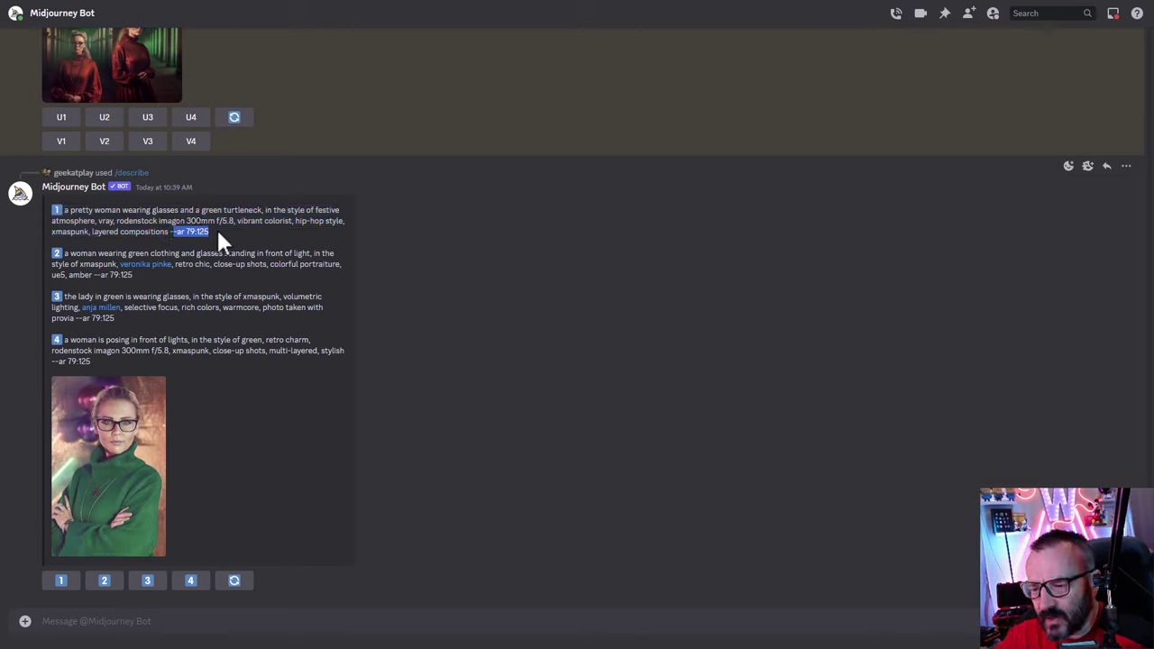
left_click(217, 227)
Copy the first suggested description, including --ar 79:125, imagine it as a new prompt, and view the resulting grid enlarged
left_click_drag(216, 226, 65, 216)
key("ctrl+c")
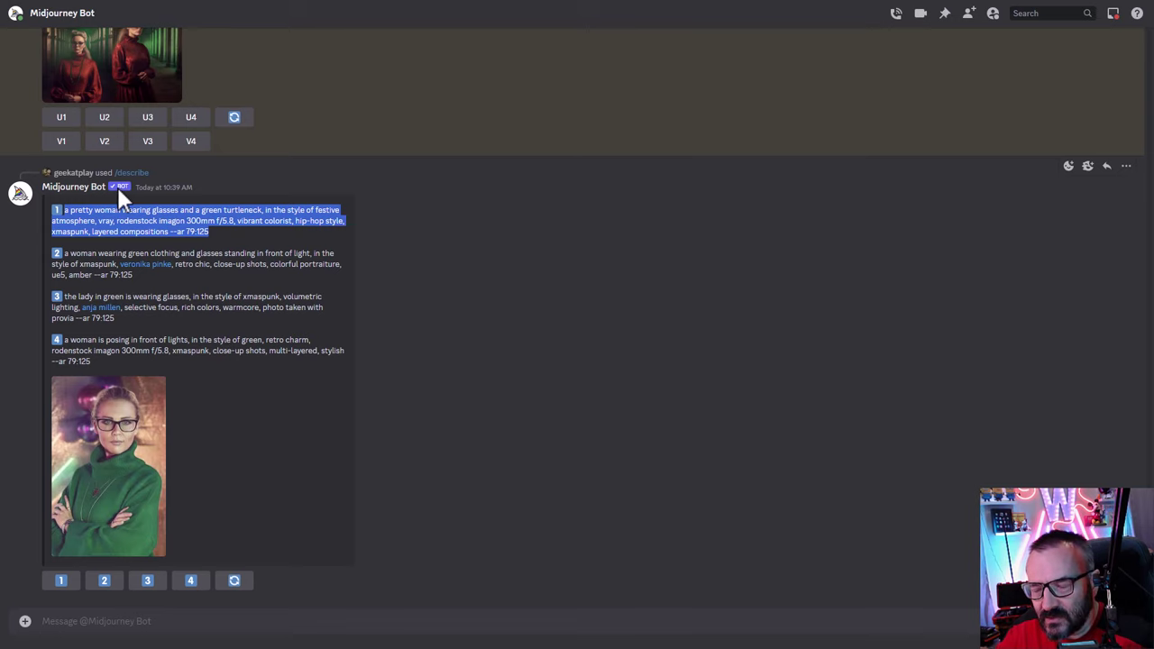
left_click(147, 629)
type("/im")
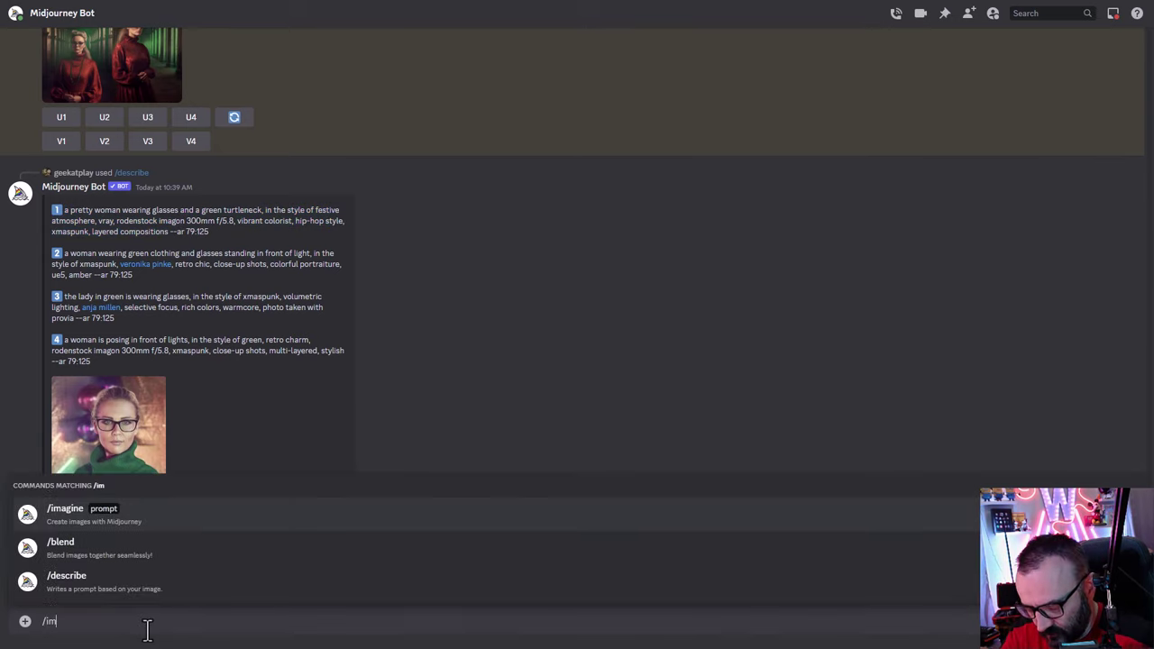
key("Tab")
key("ctrl+v")
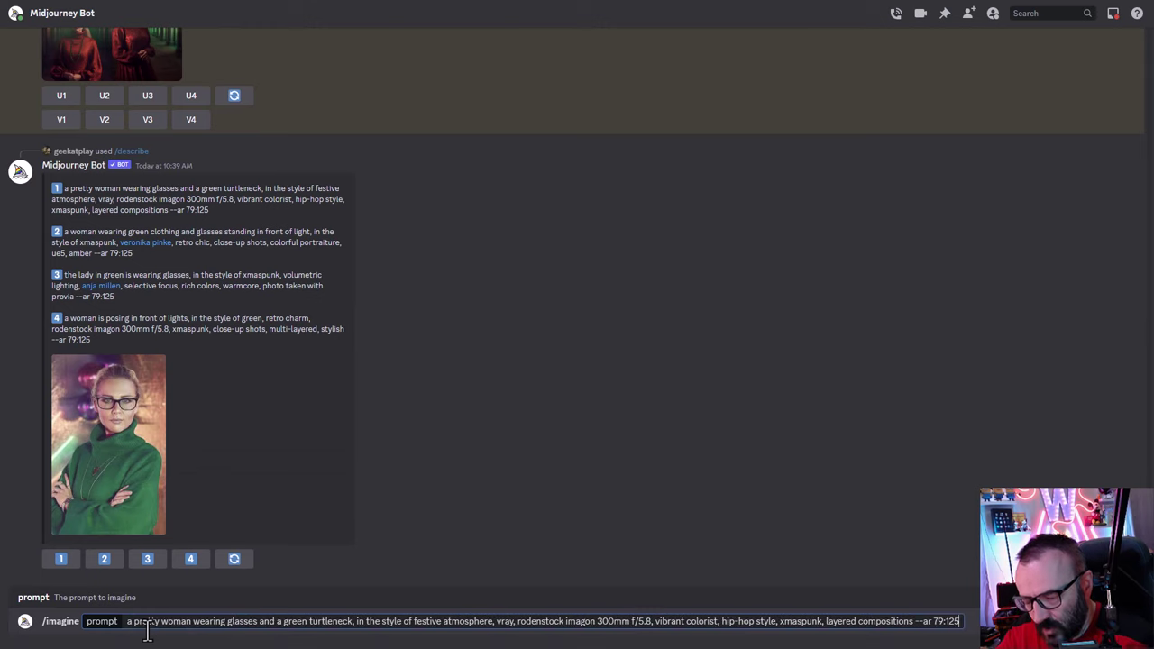
key("Return")
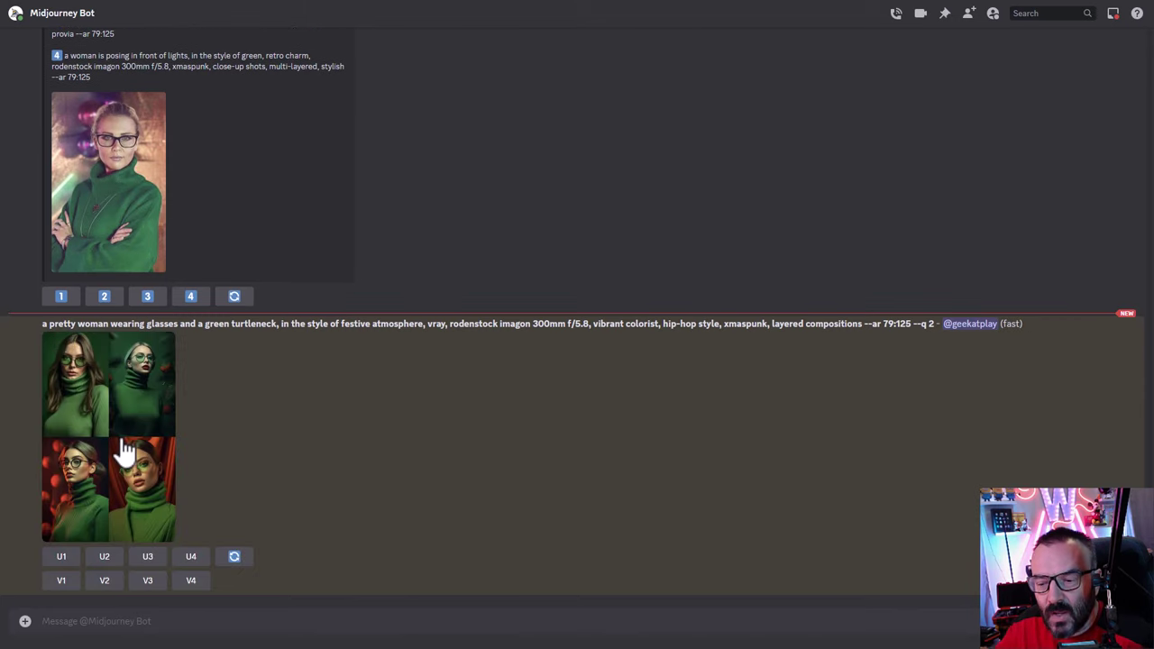
left_click(125, 451)
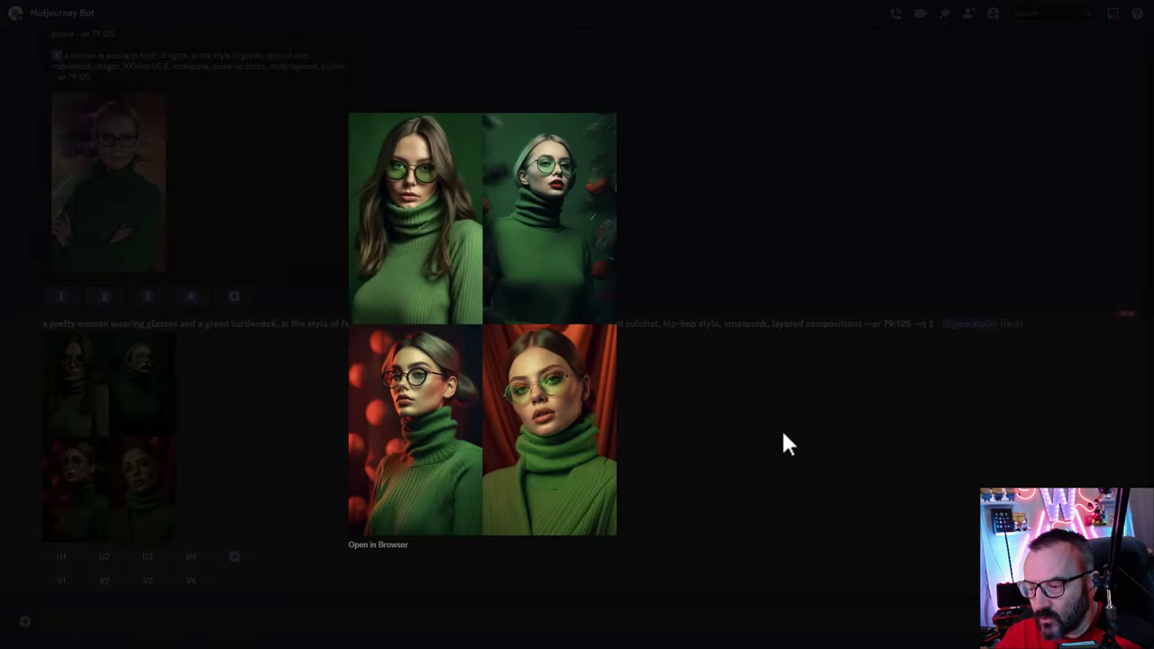
left_click(782, 434)
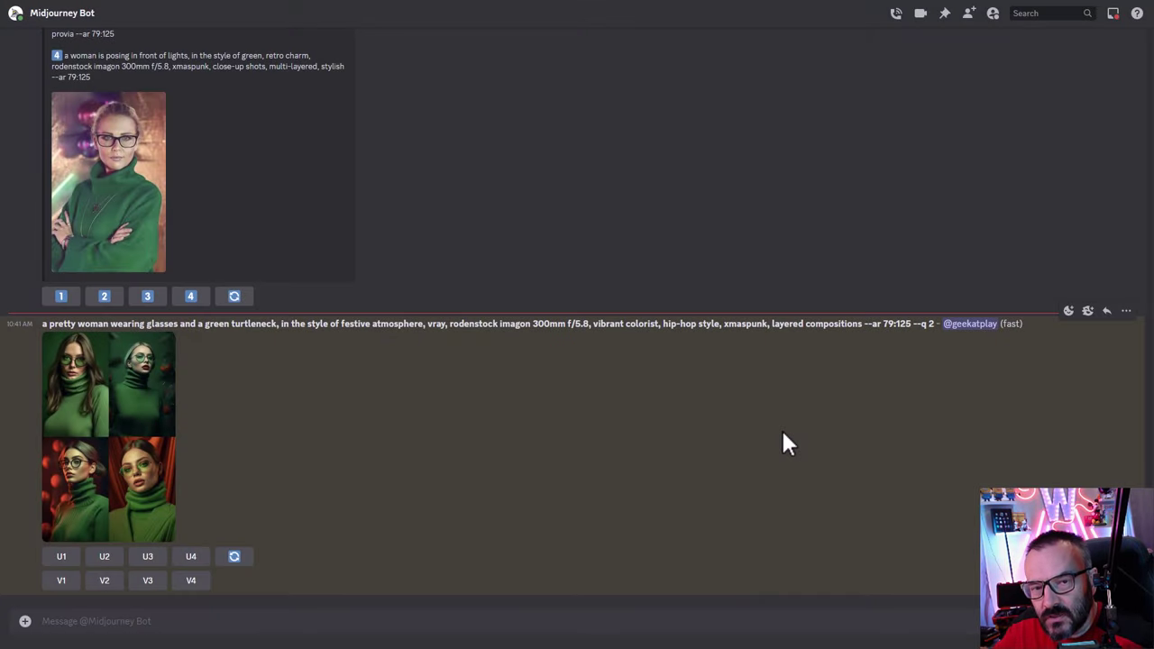
Copy the image address of the uploaded green-sweater portrait
scroll(288, 353, "up", 10)
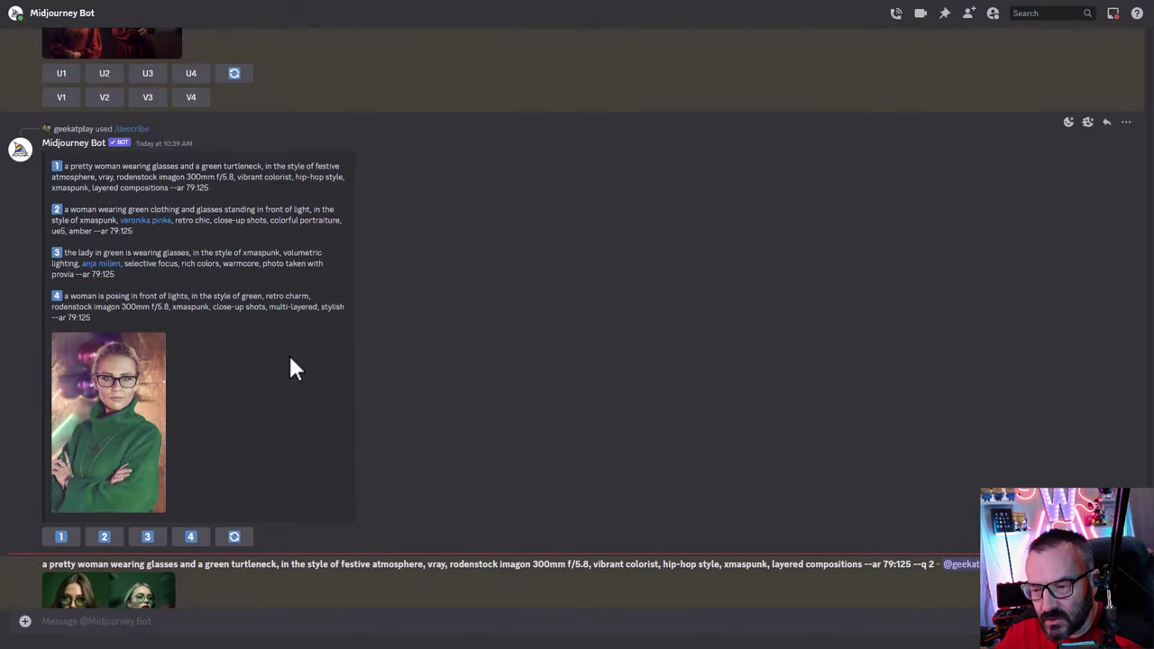
scroll(294, 368, "down", 10)
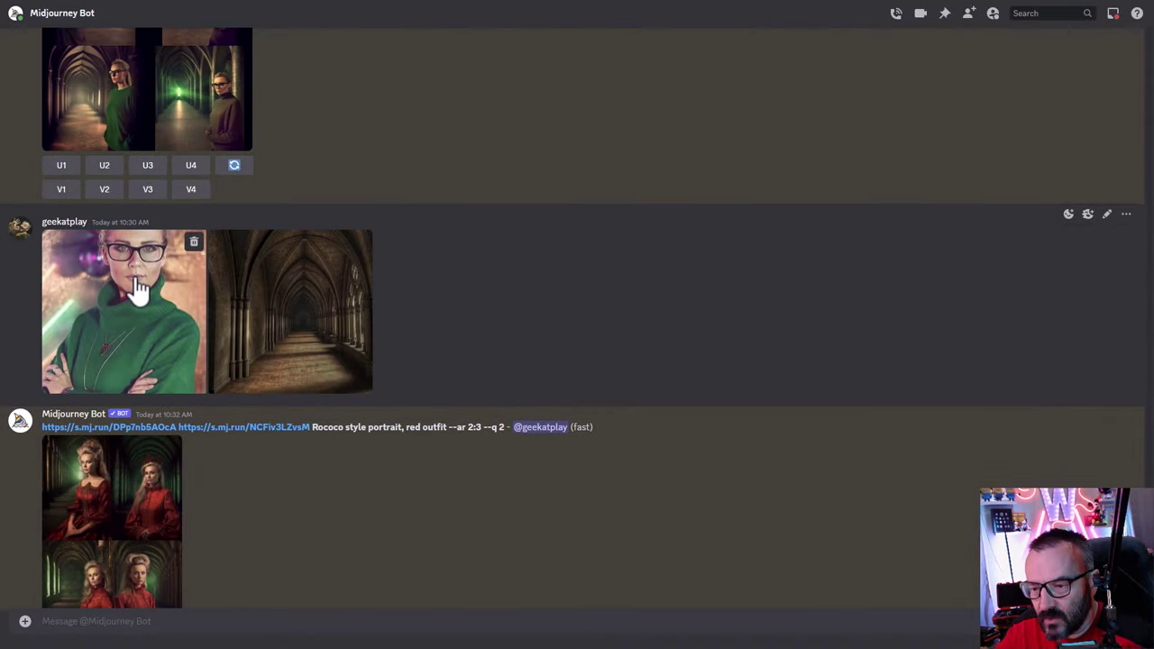
left_click(135, 289)
right_click(462, 303)
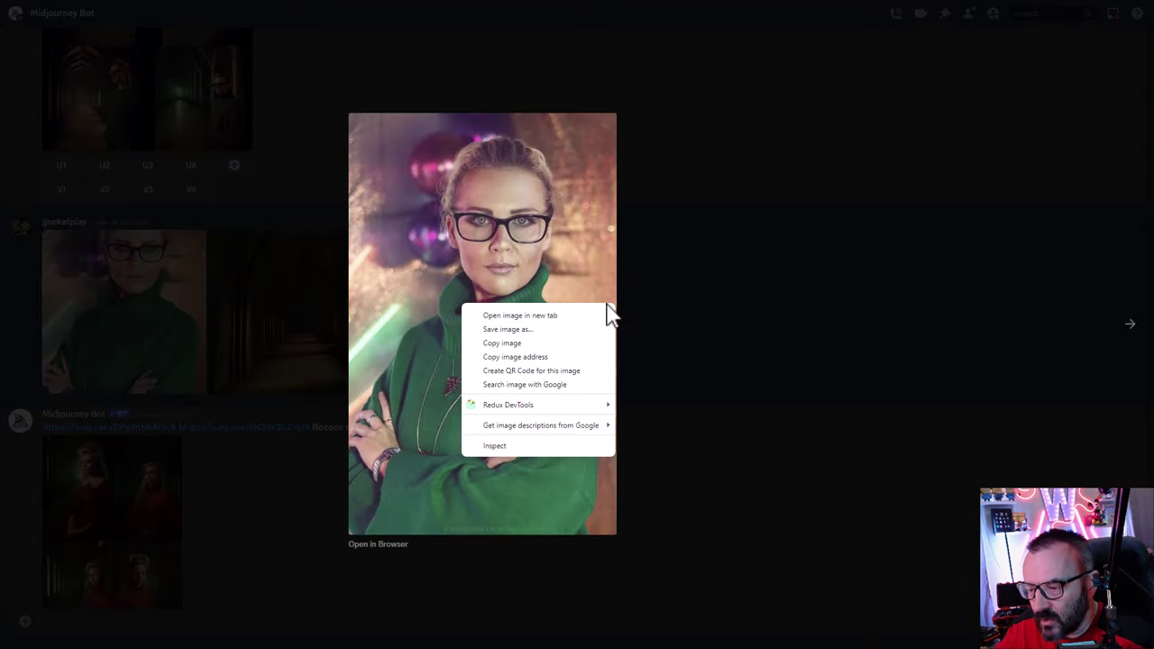
left_click(578, 356)
left_click(769, 435)
scroll(238, 512, "down", 10)
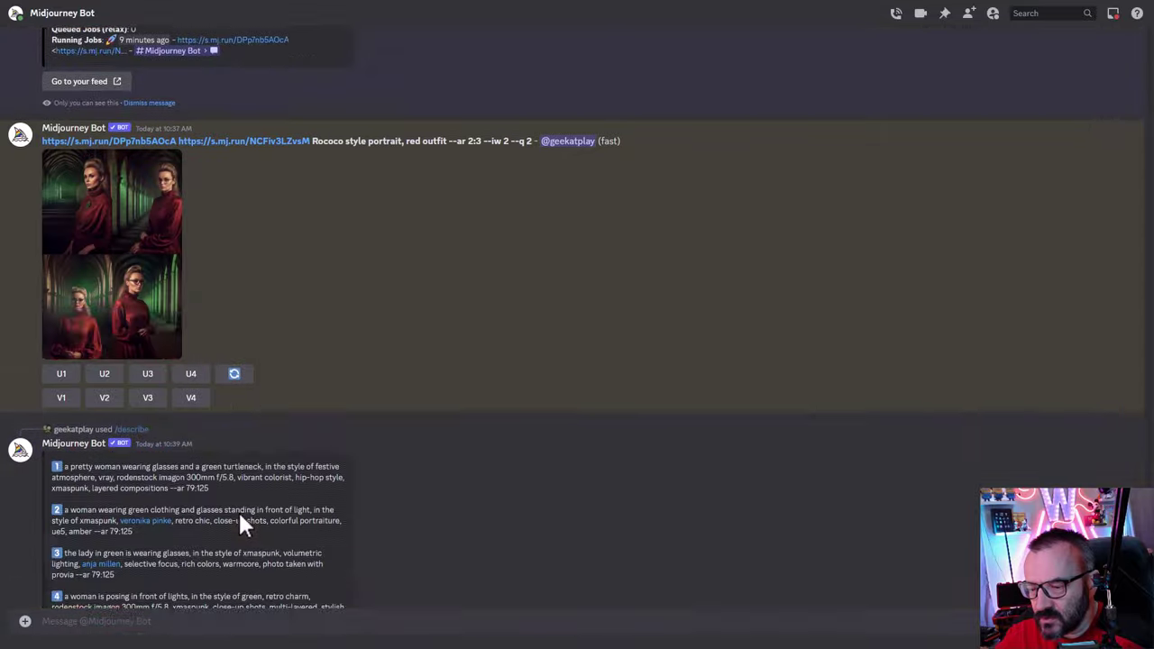
Start a new imagine prompt with the copied portrait image address
left_click(209, 621)
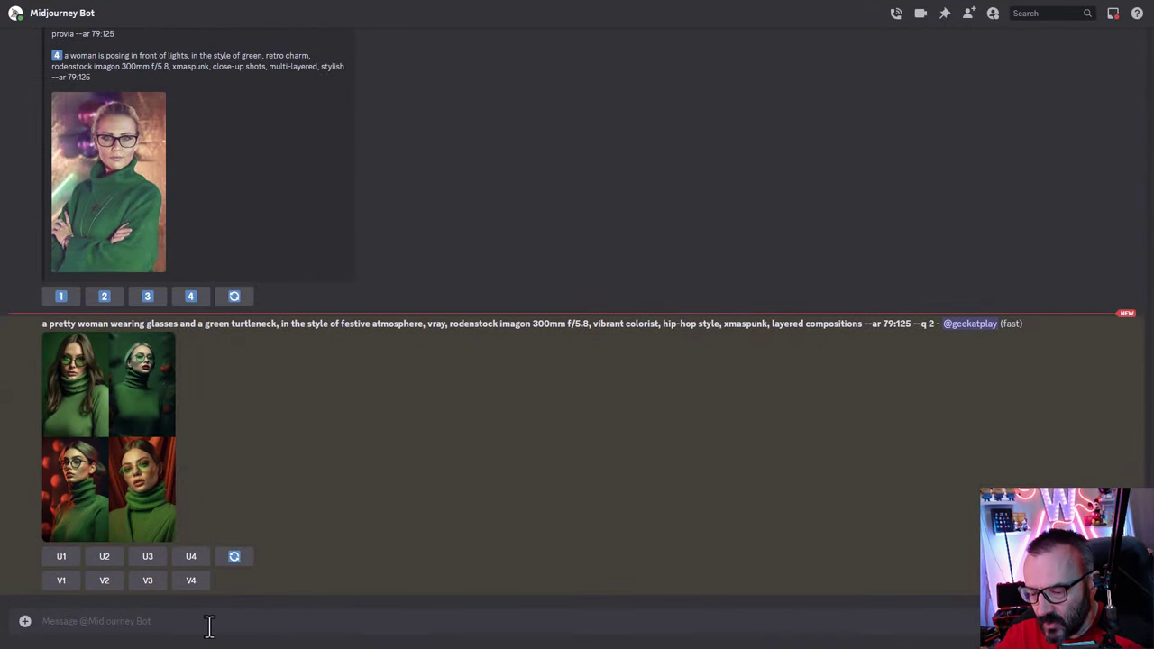
type("/im")
key("Tab")
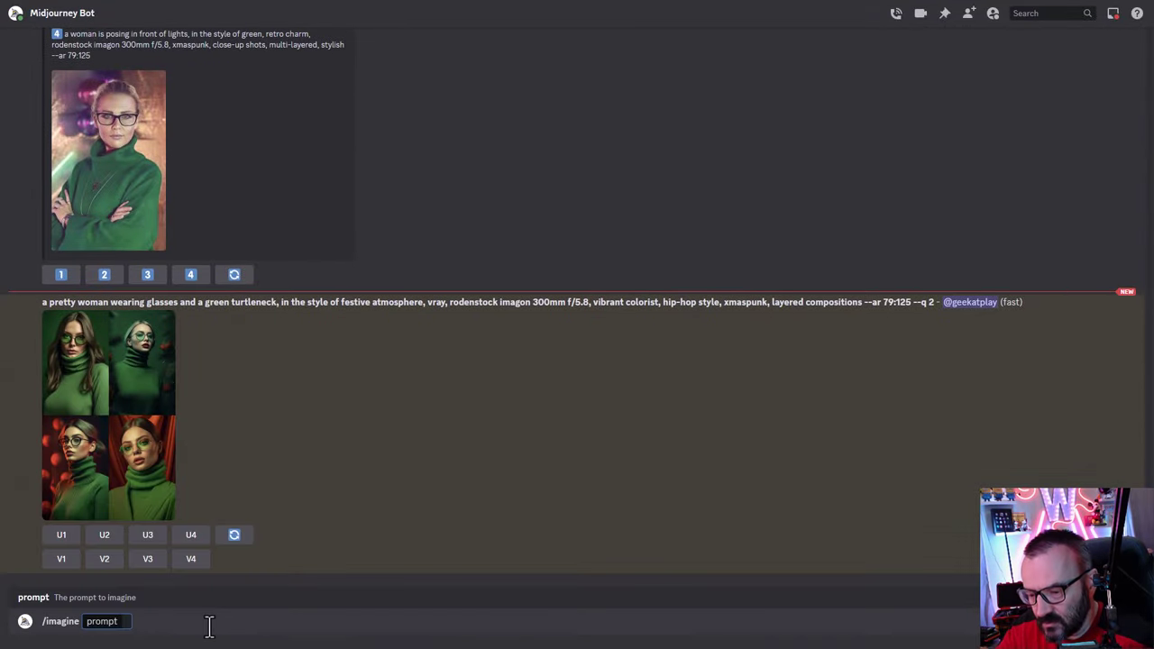
key("ctrl+v")
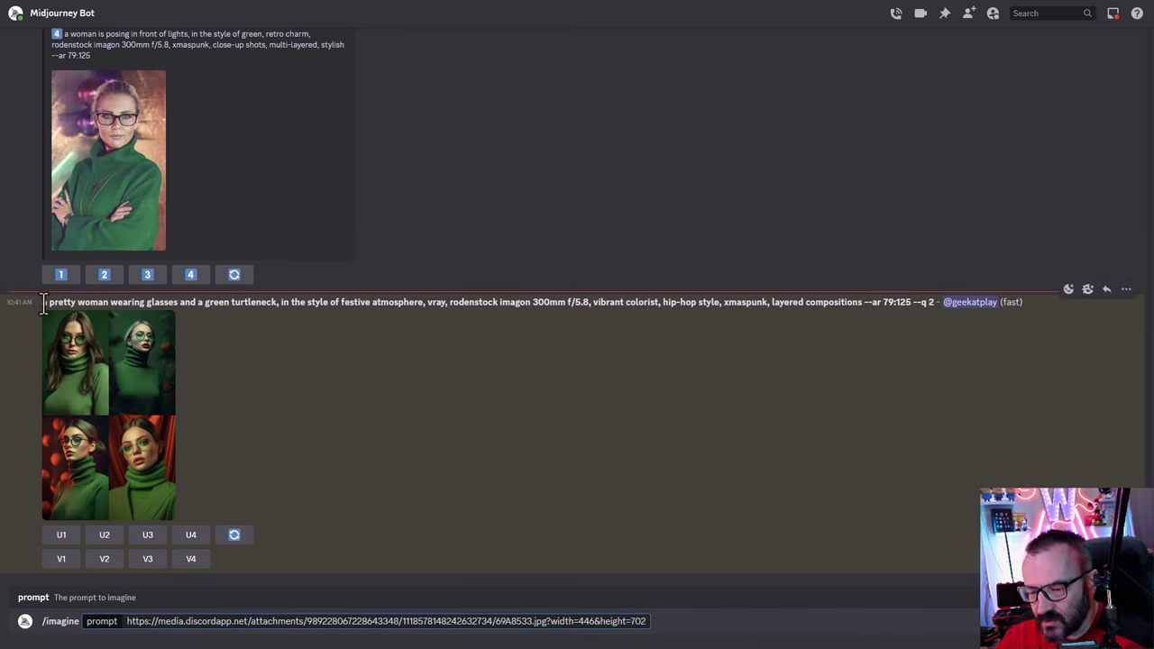
Append the green turtleneck description with --ar 79:125 and --iw 1.5 to the prompt, generate it, and view the resulting grid enlarged
left_click_drag(43, 302, 912, 302)
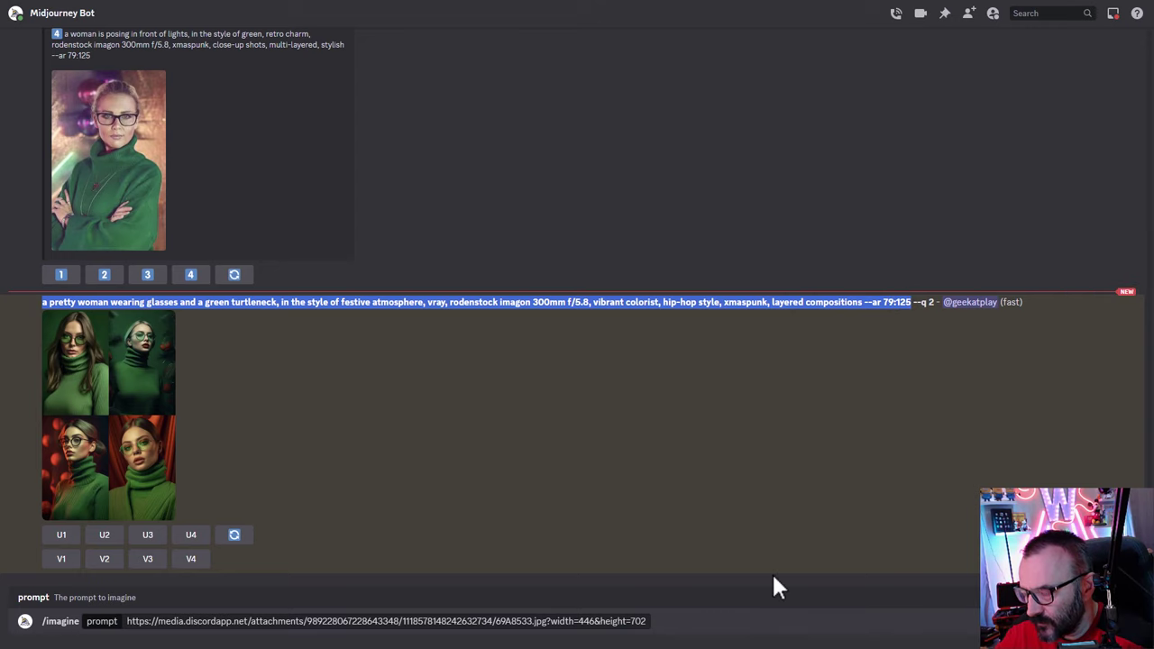
left_click(645, 629)
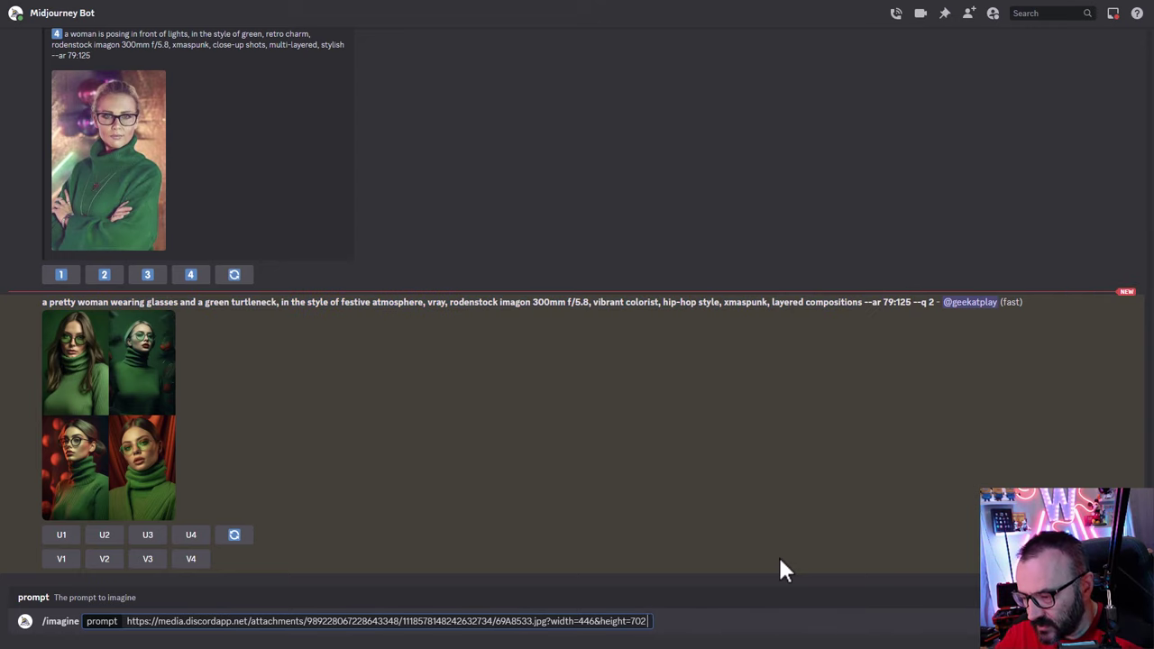
key("ctrl+v")
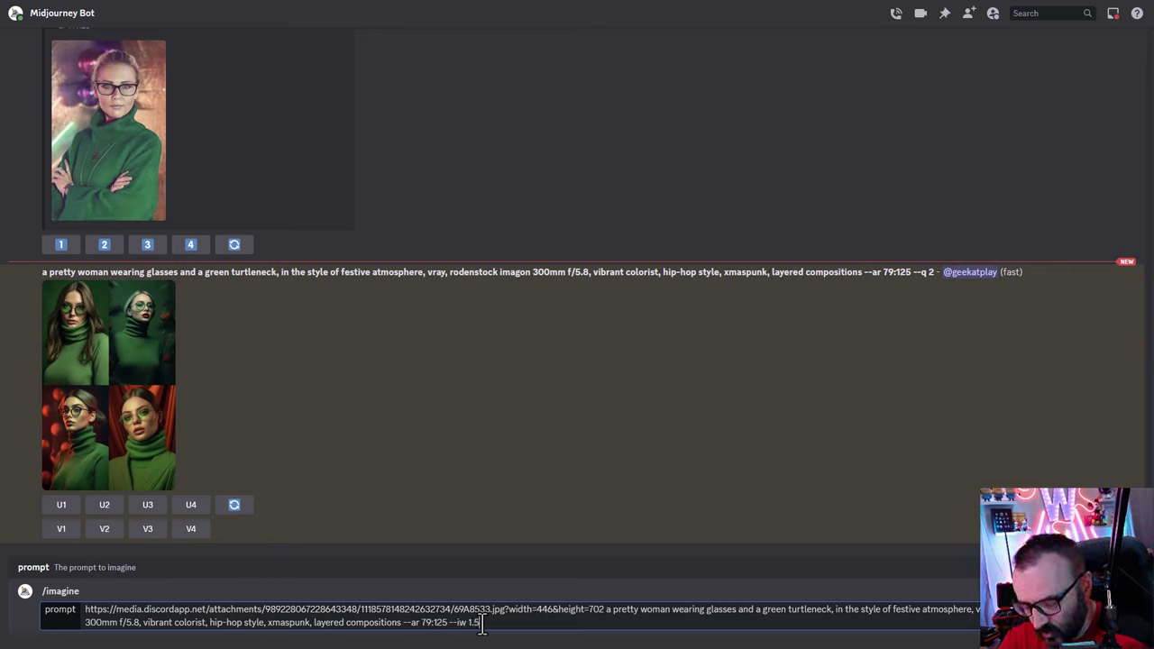
key("Return")
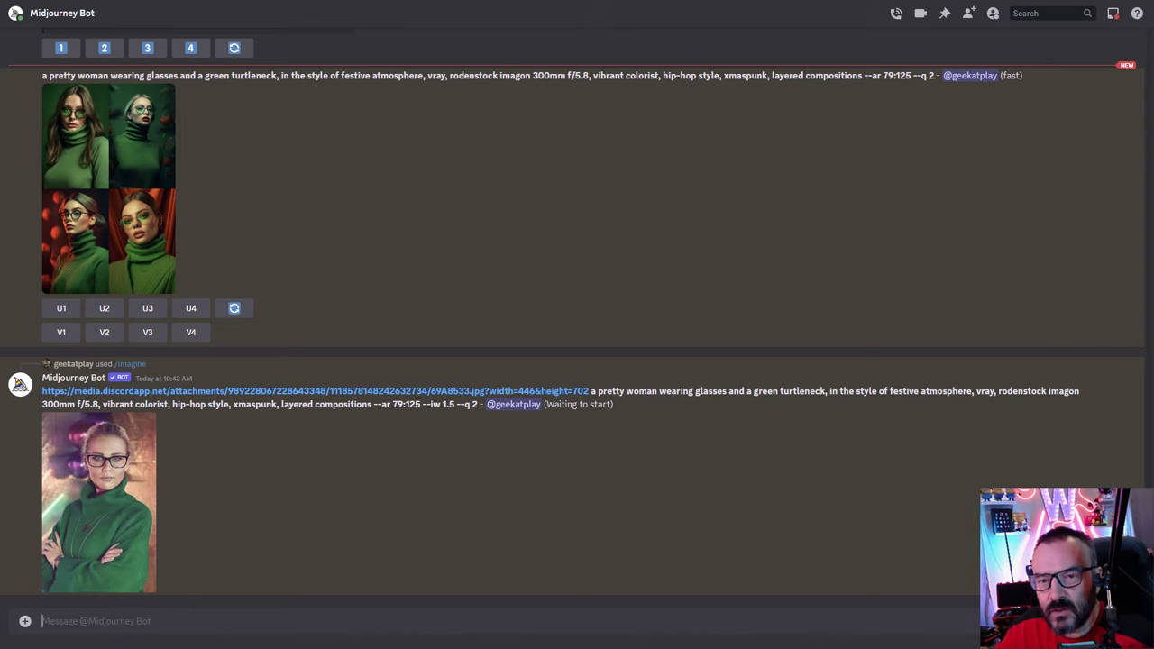
left_click(130, 383)
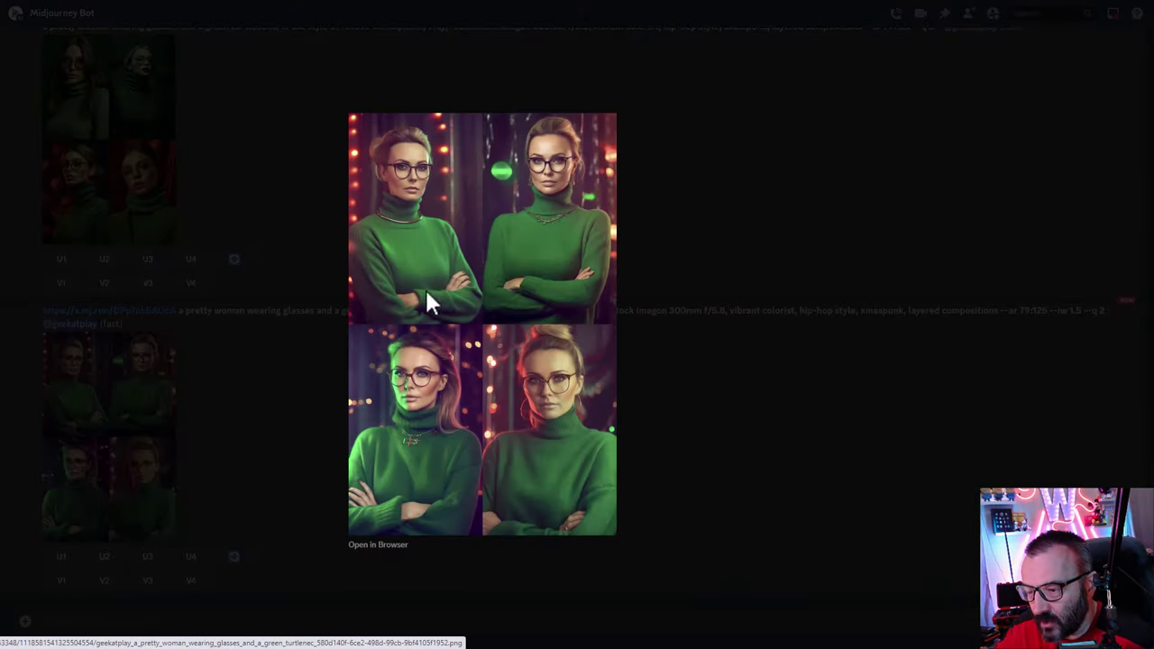
left_click(651, 240)
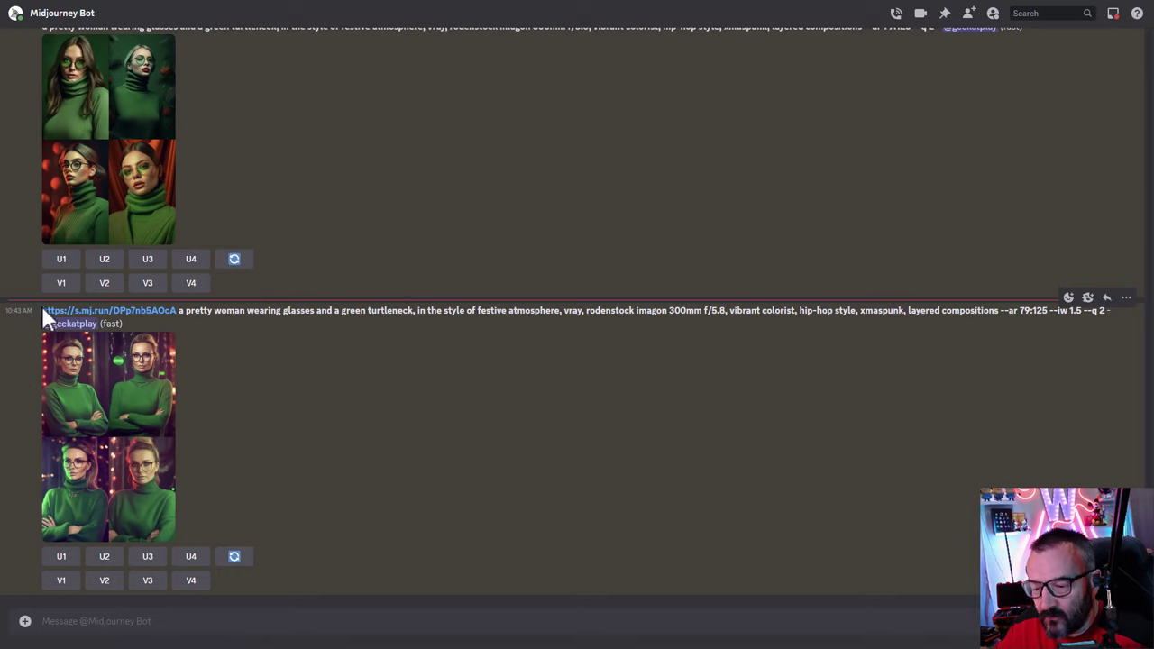
Copy the latest prompt from its image link through --iw 1.5 into a new imagine prompt
left_click_drag(39, 305, 1079, 316)
key("ctrl+c")
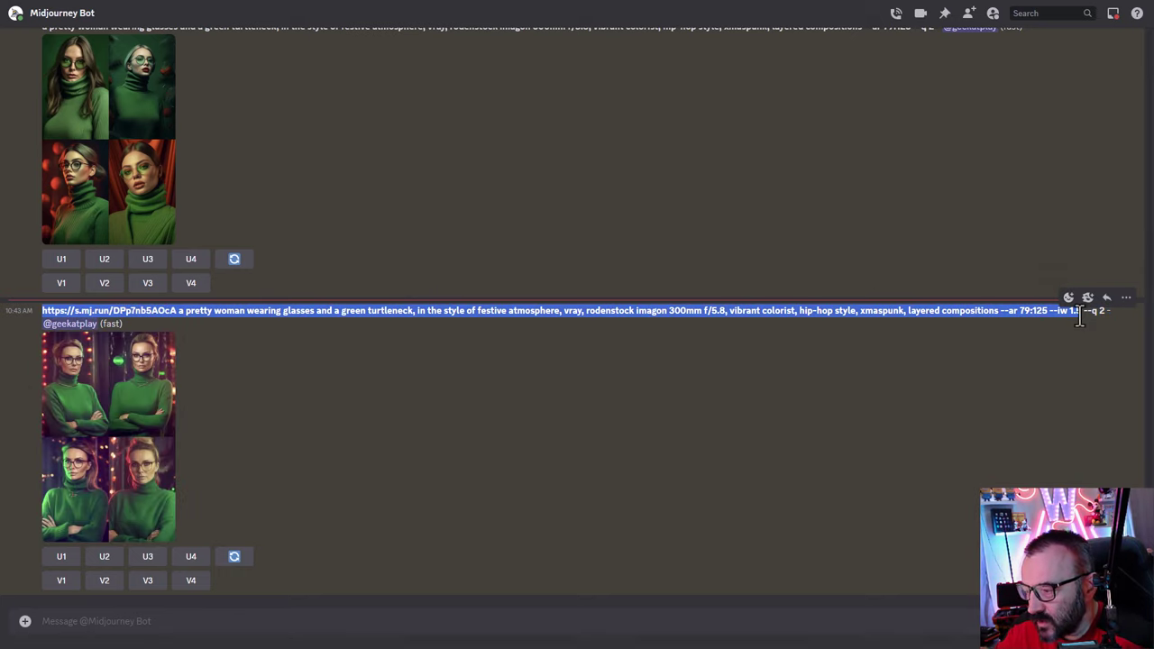
left_click(425, 621)
type("/im")
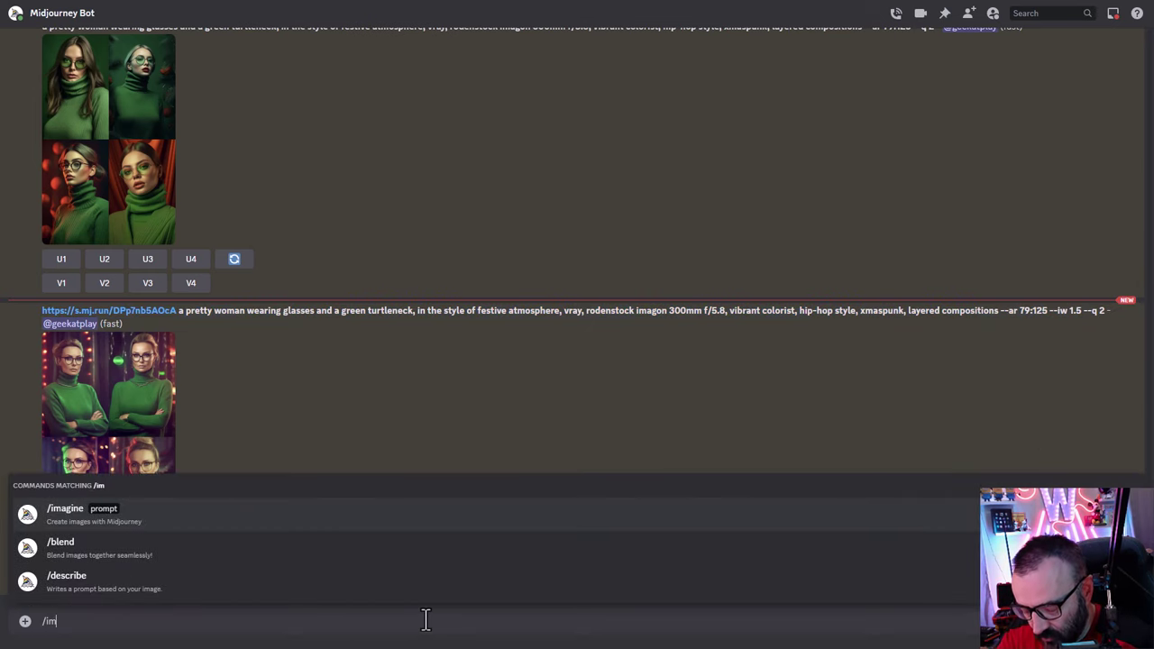
key("Tab")
key("ctrl+v")
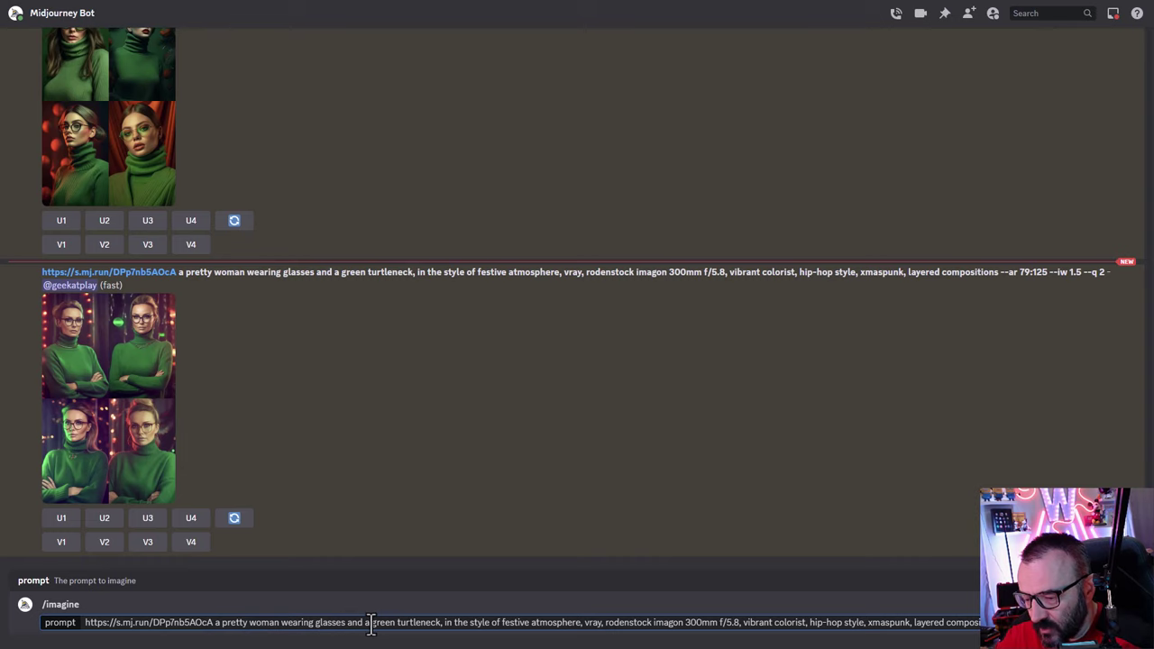
Replace "green" before turtleneck and "festive" before atmosphere with "cyberpunk" in the prompt
left_click_drag(371, 625, 393, 628)
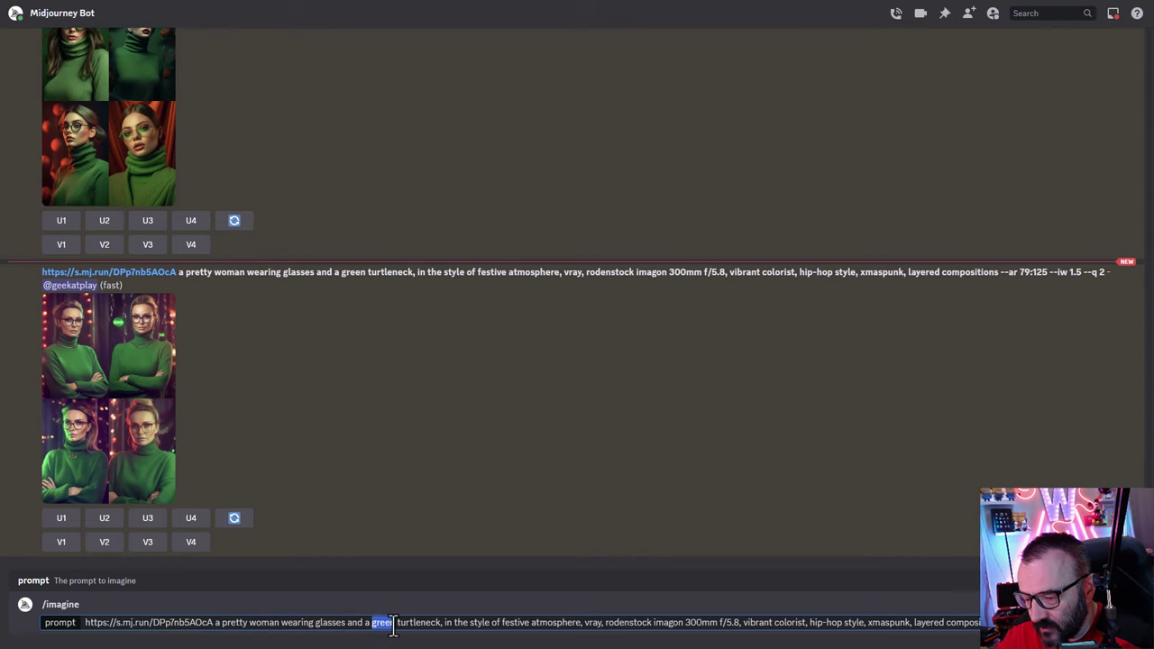
type("cyberpu")
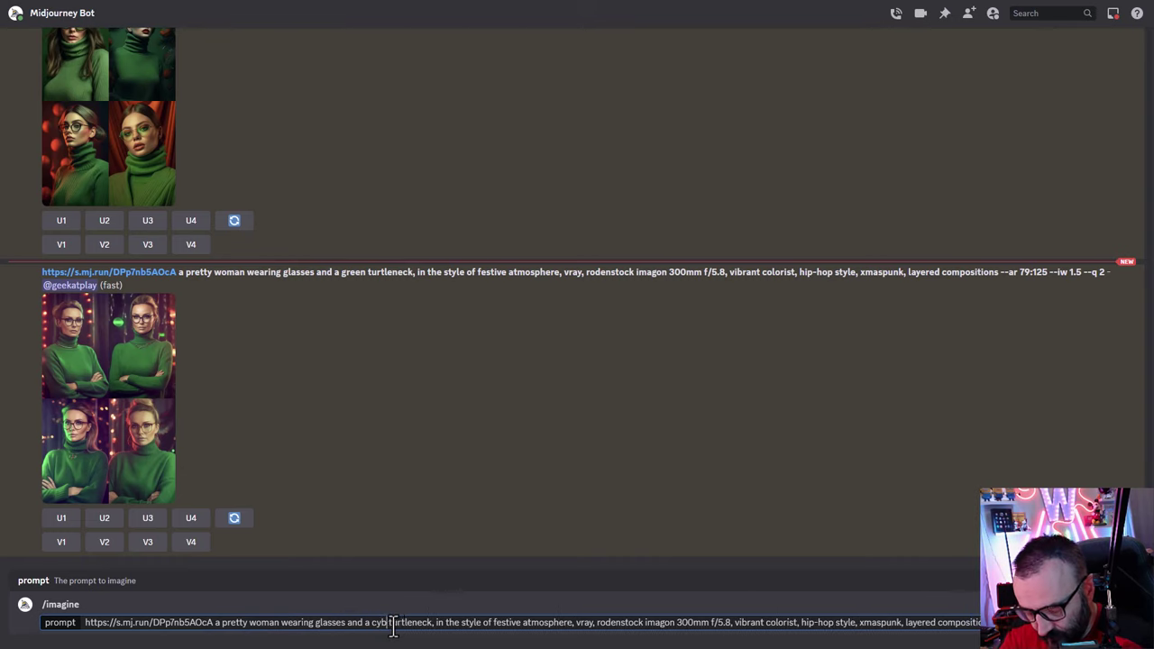
type("nk")
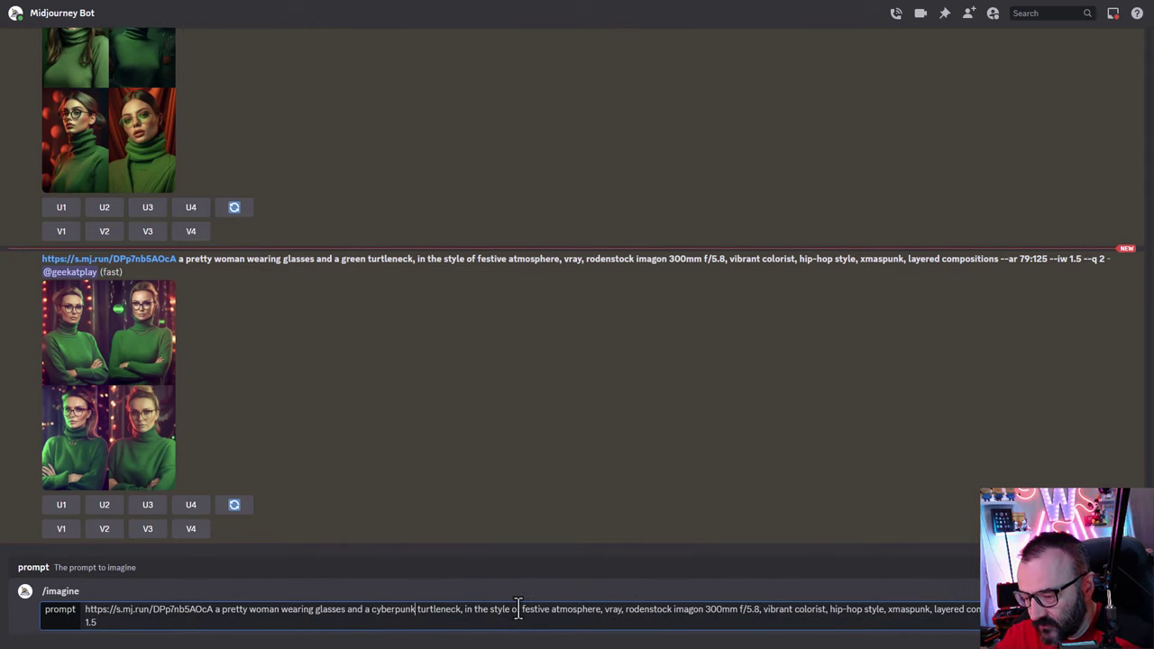
left_click_drag(521, 608, 547, 608)
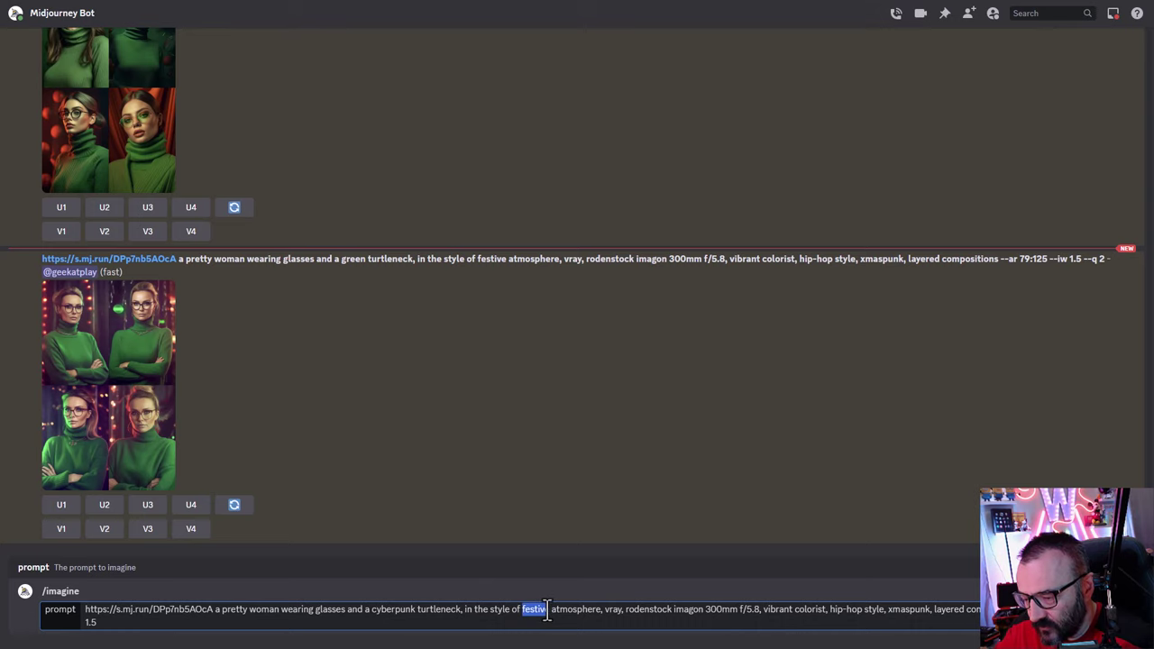
type("cyber")
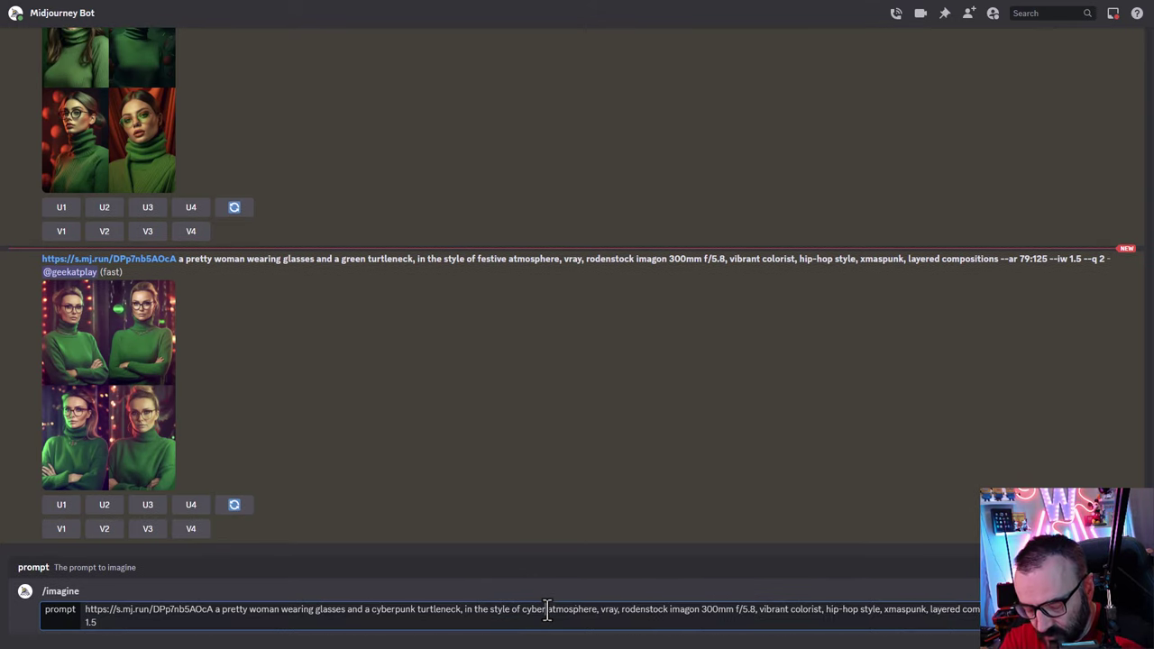
type("punk")
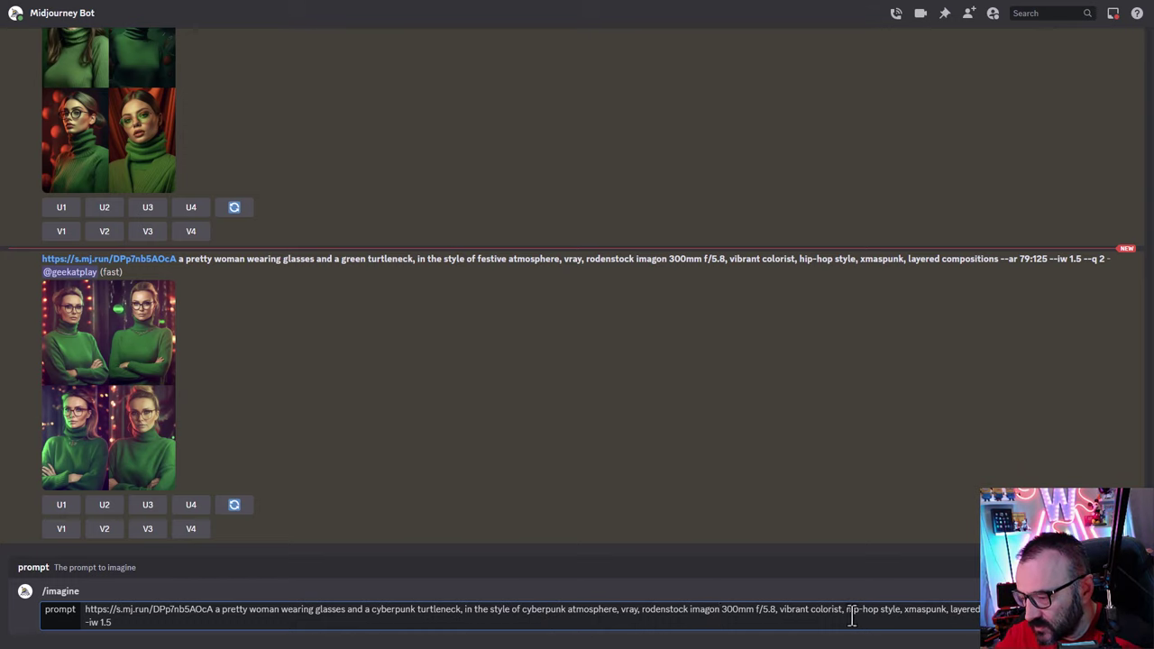
Replace "hip-hop" with "cyberpunk" before style in the prompt and generate the images
left_click_drag(846, 610, 879, 612)
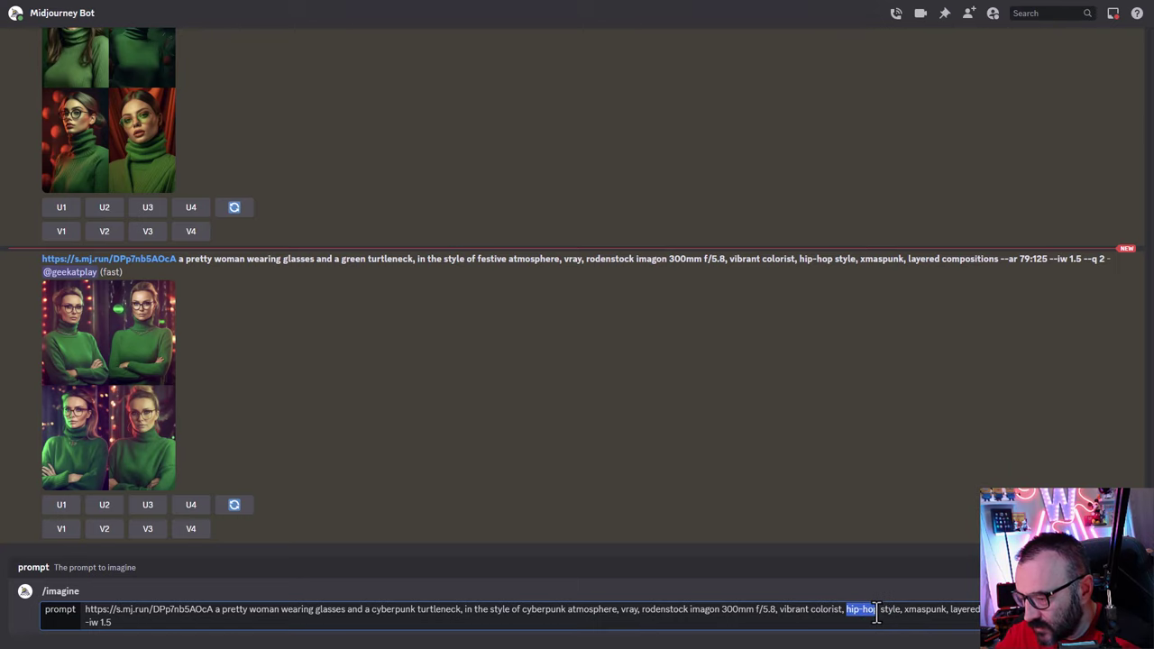
type("cyberpu")
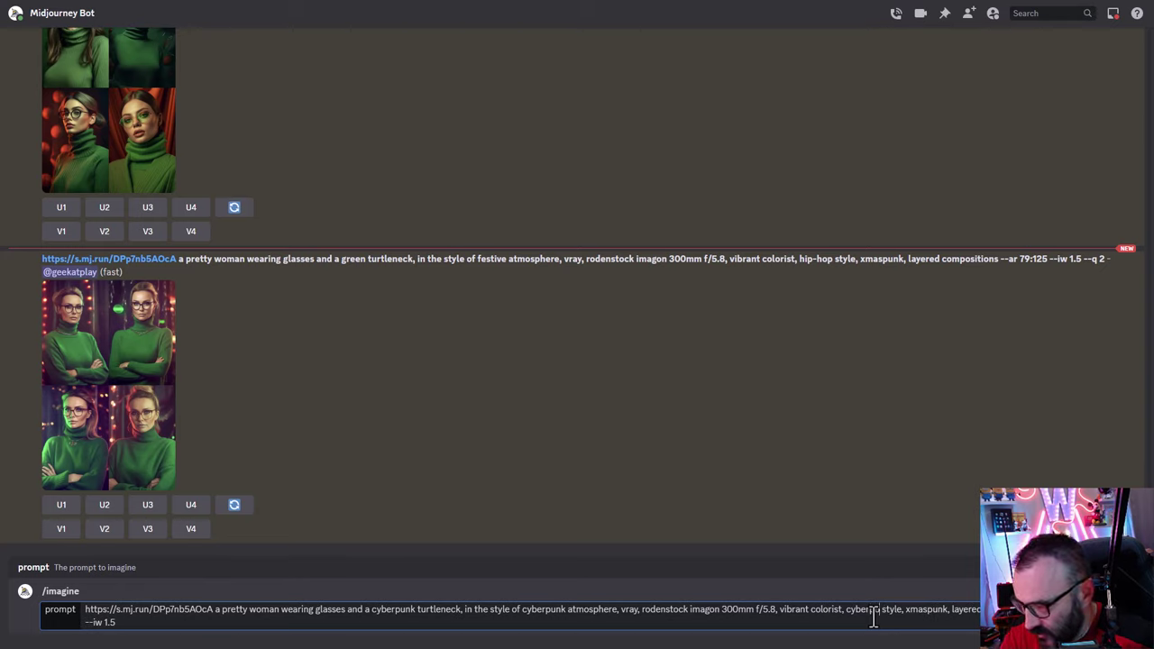
key("BackSpace")
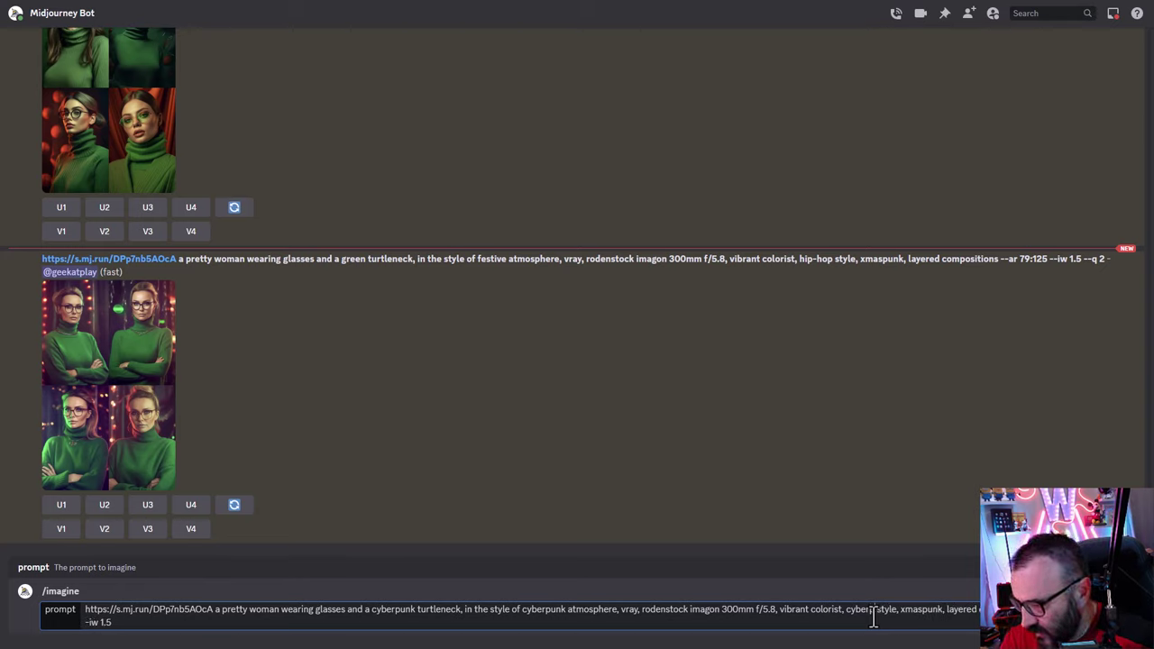
type("punk")
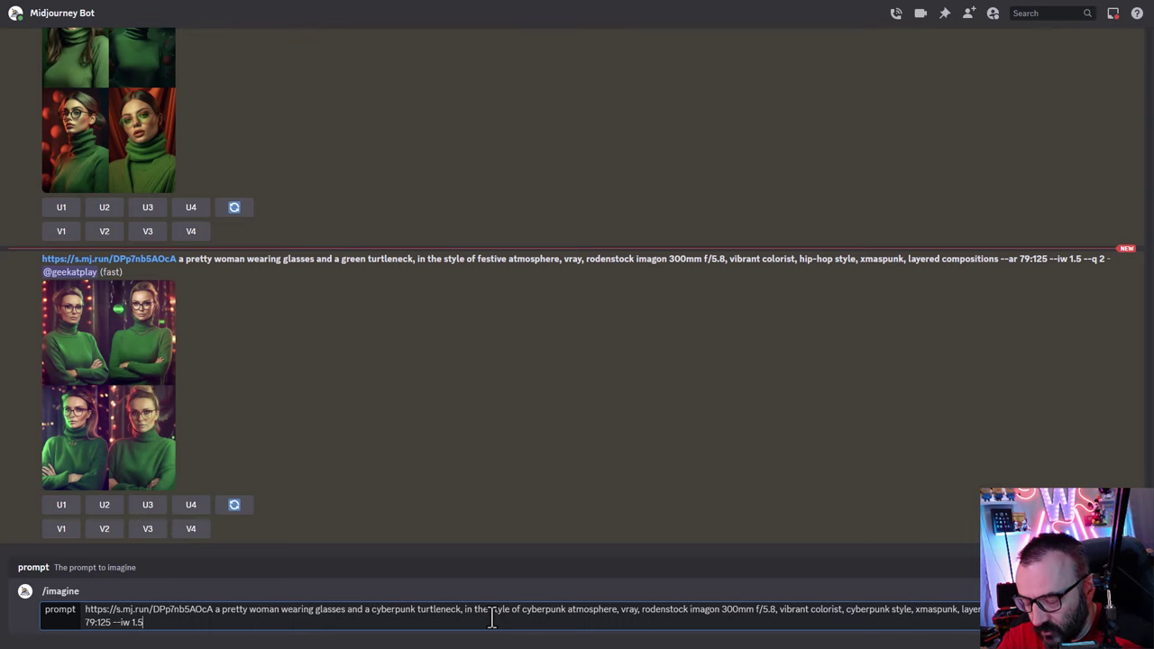
key("Return")
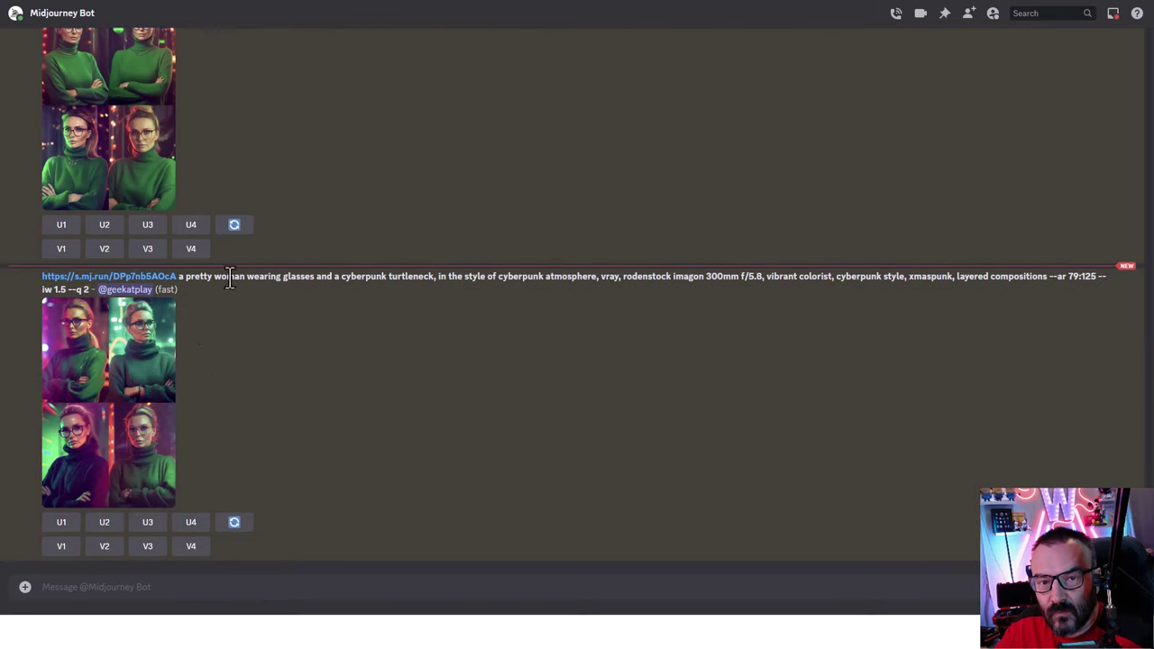
View the cyberpunk turtleneck grid enlarged and upscale its fourth image
left_click(116, 368)
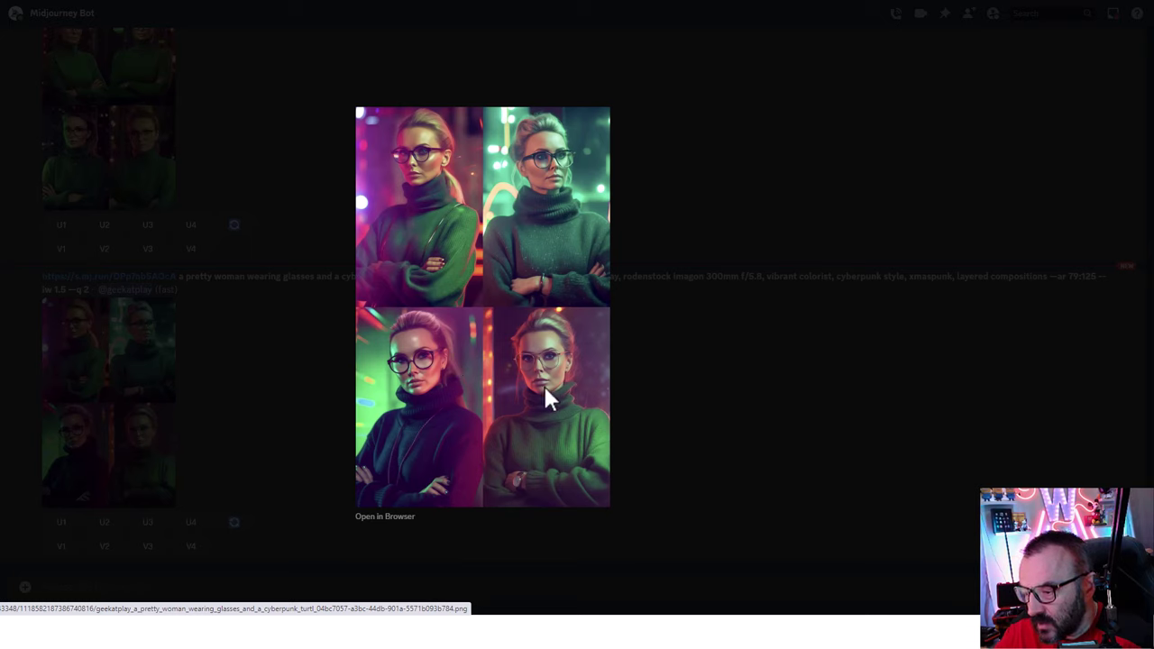
left_click(659, 391)
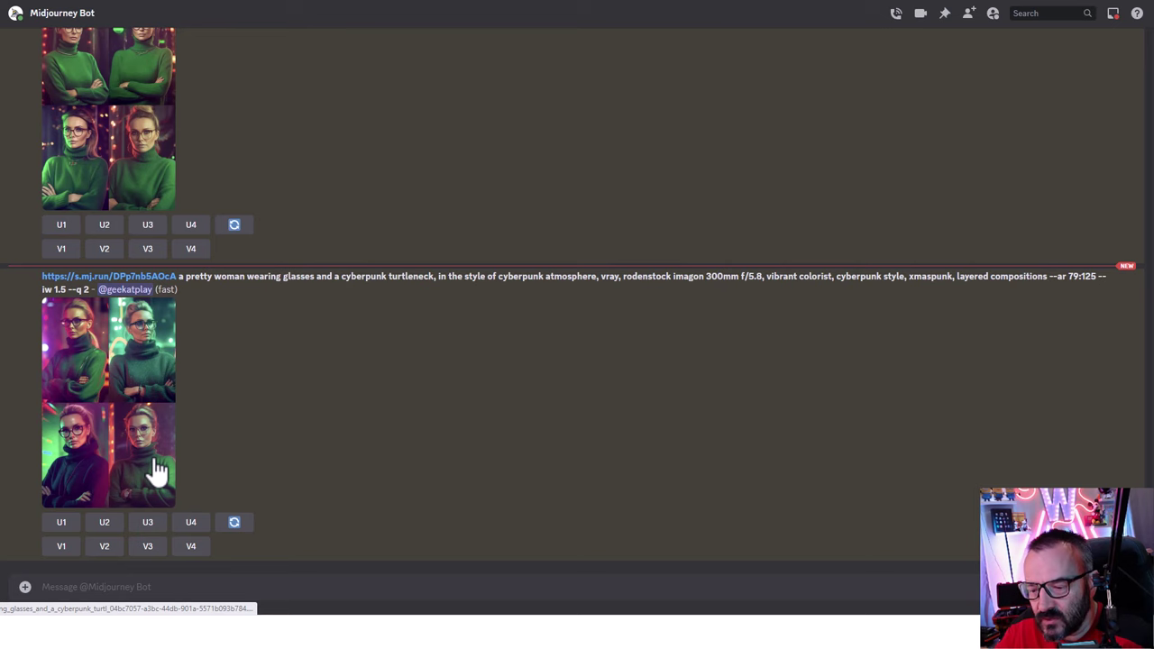
left_click(190, 528)
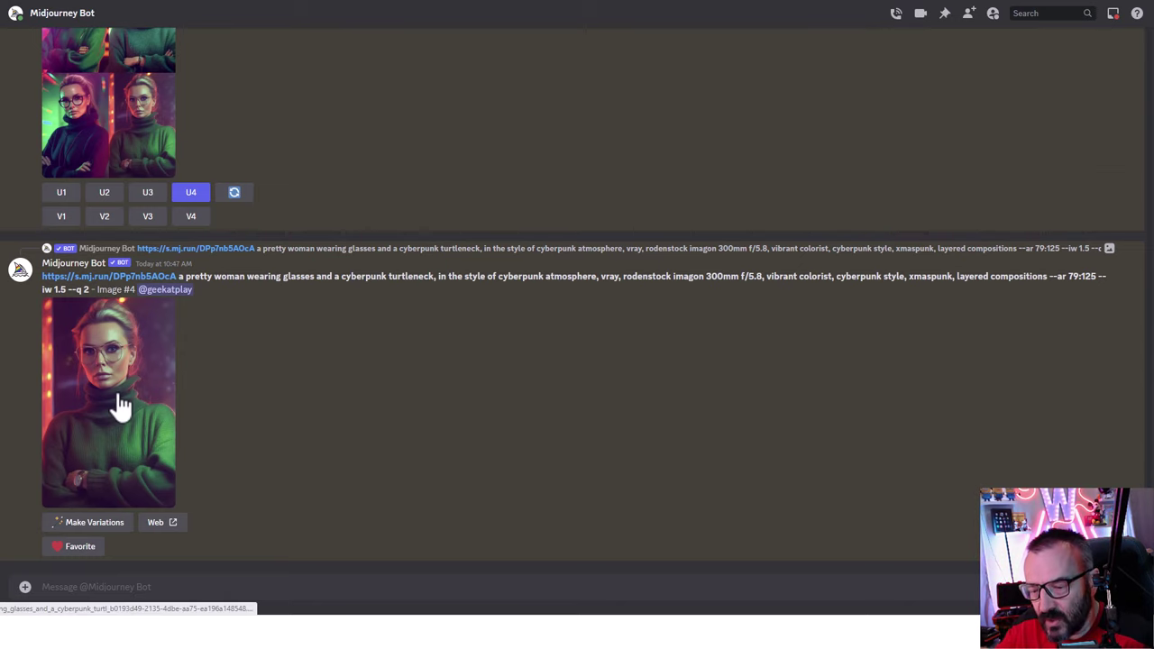
Start a new imagine prompt with the image address of the uploaded photo of the woman in the green turtleneck
left_click(162, 584)
type("/im")
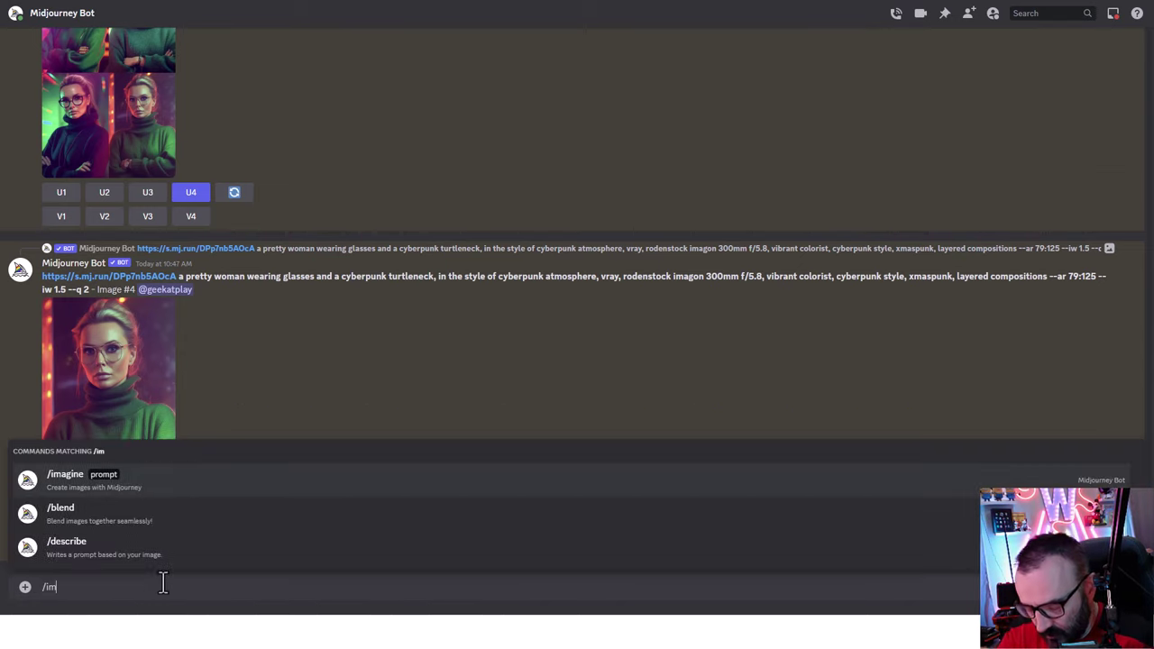
key("Tab")
scroll(257, 363, "up", 15)
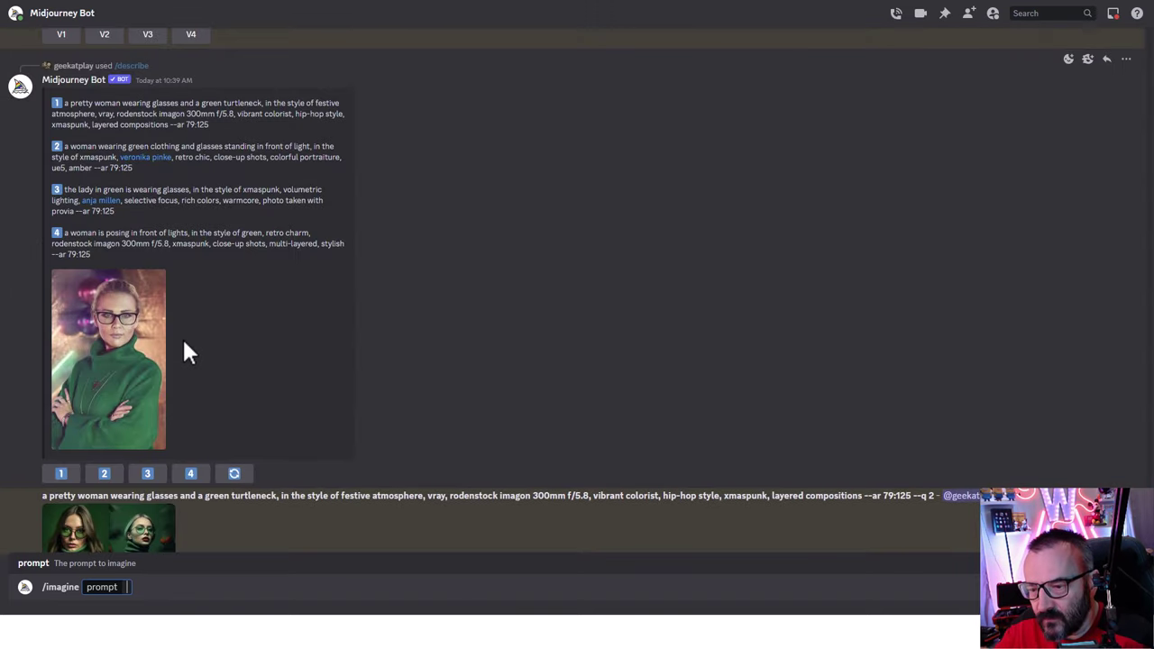
scroll(182, 337, "down", 15)
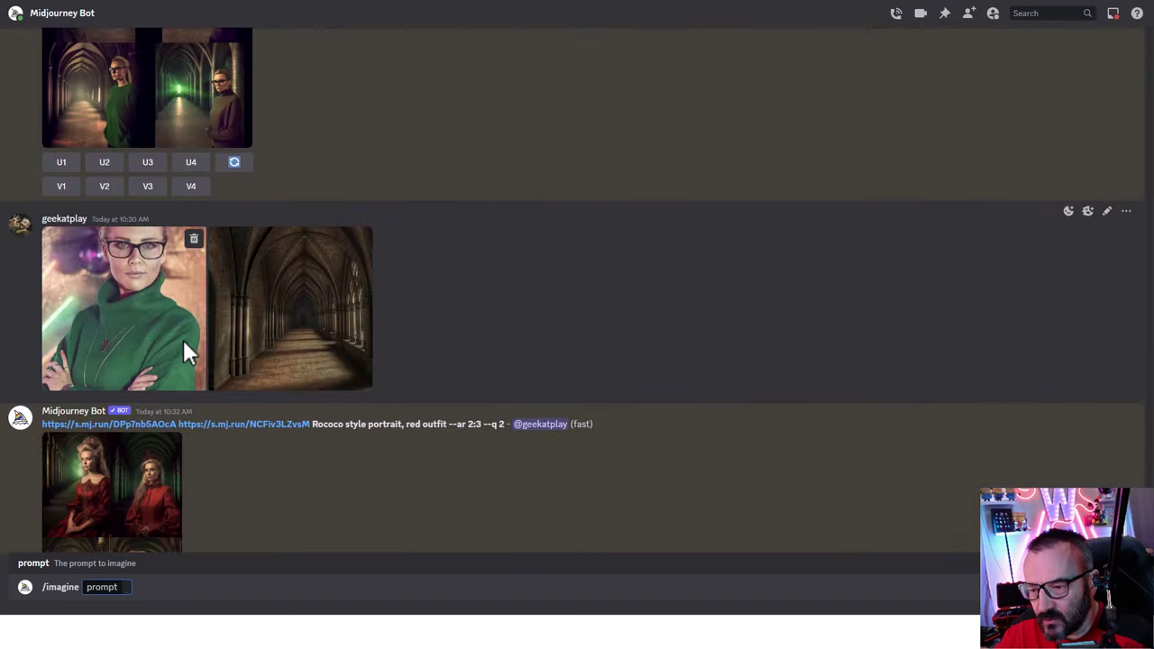
left_click(103, 322)
right_click(419, 328)
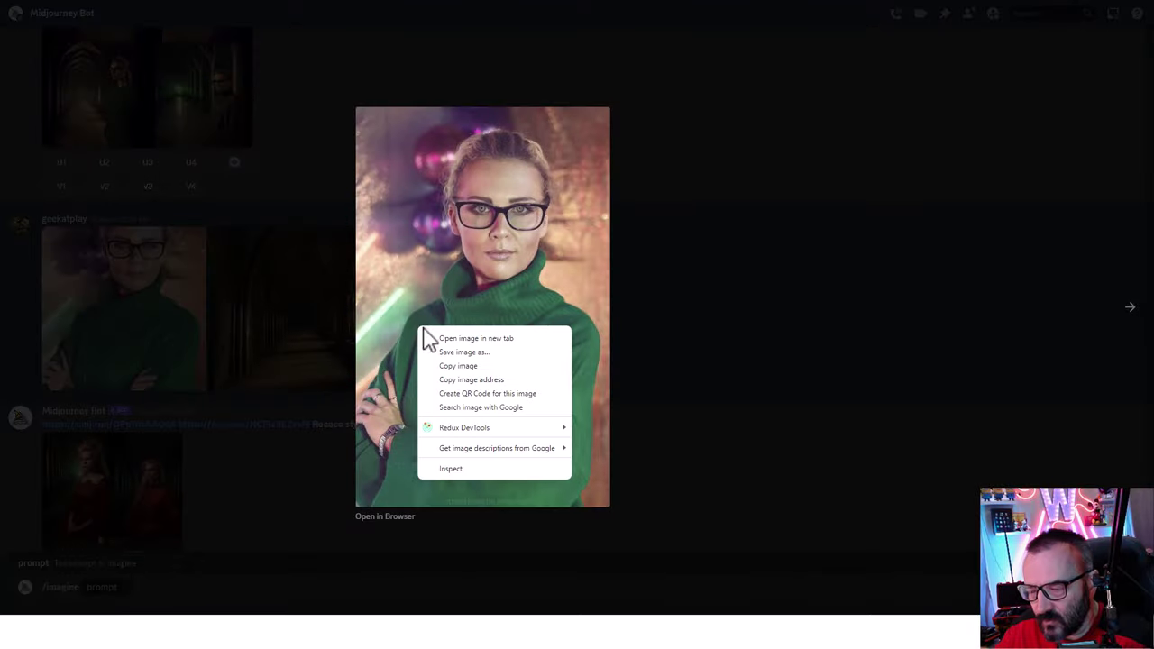
left_click(485, 381)
left_click(737, 352)
scroll(276, 487, "up", 5)
scroll(265, 528, "down", 15)
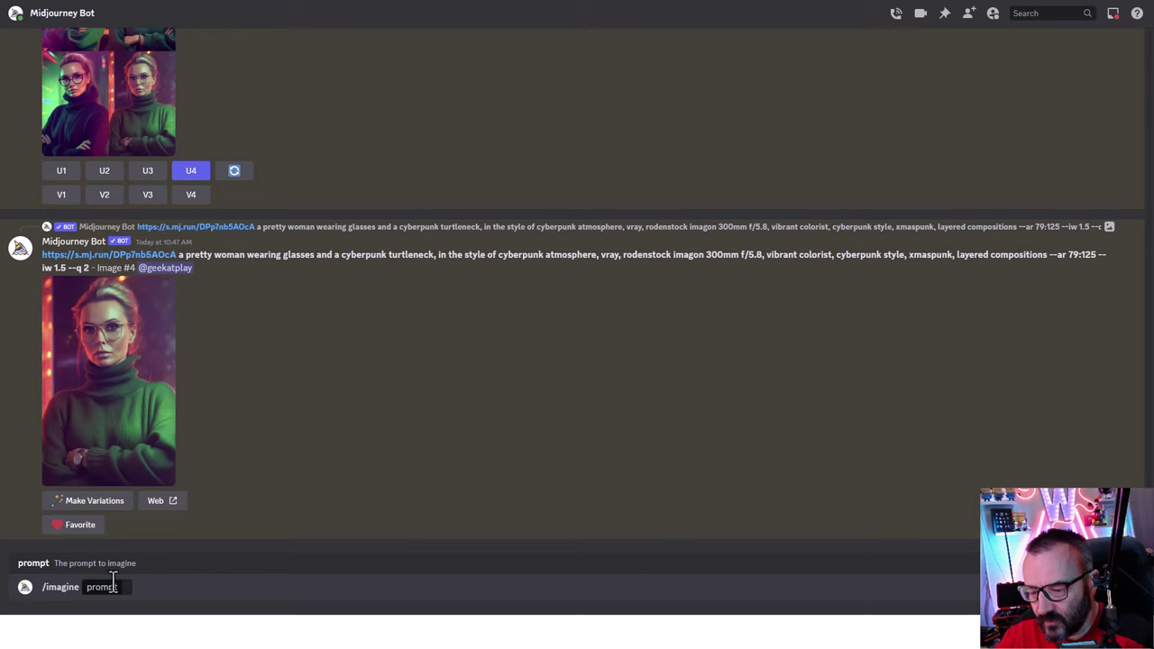
key("ctrl+v")
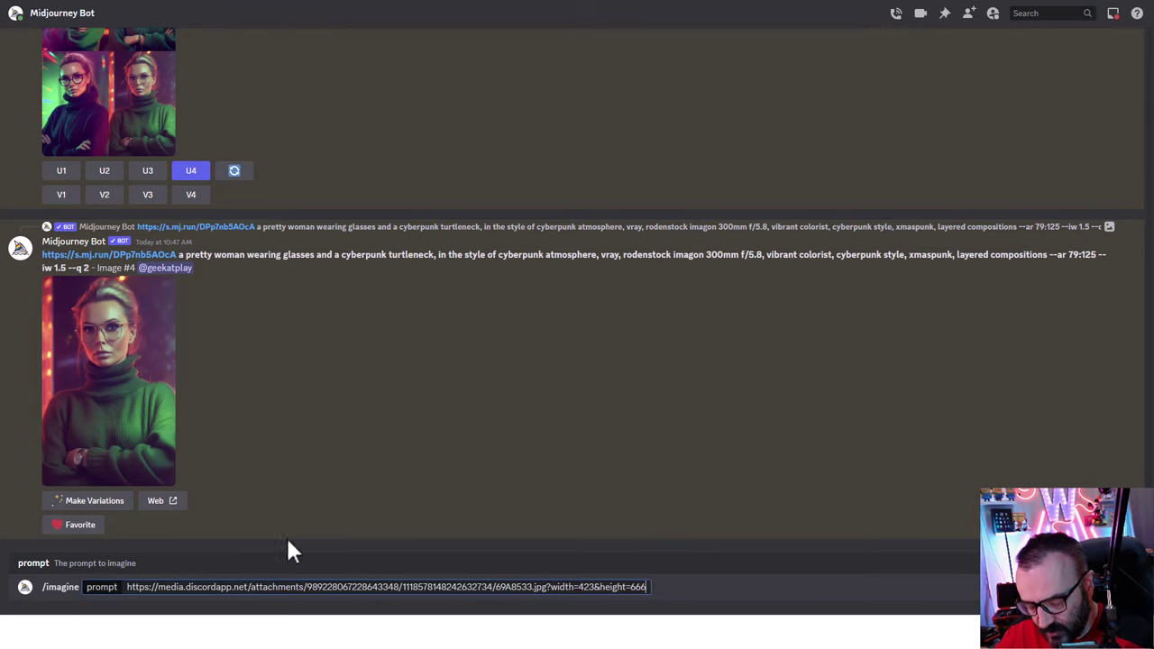
Add the image address of the upscaled cyberpunk portrait as the second image link in the prompt
left_click(112, 360)
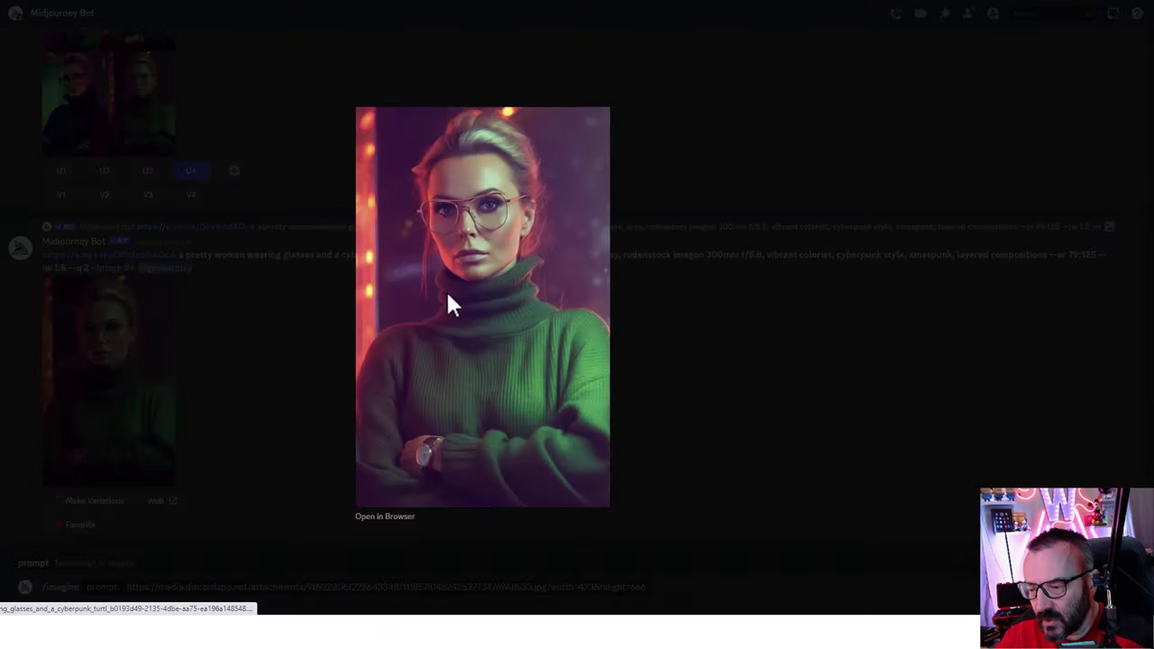
right_click(445, 288)
left_click(526, 344)
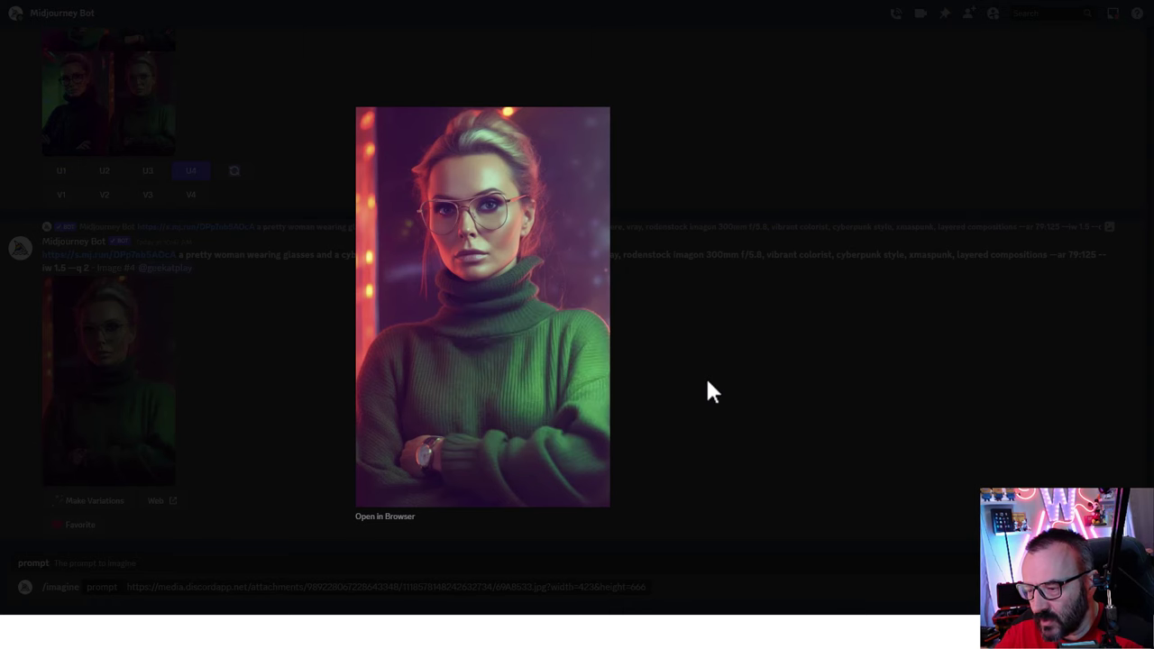
left_click(707, 383)
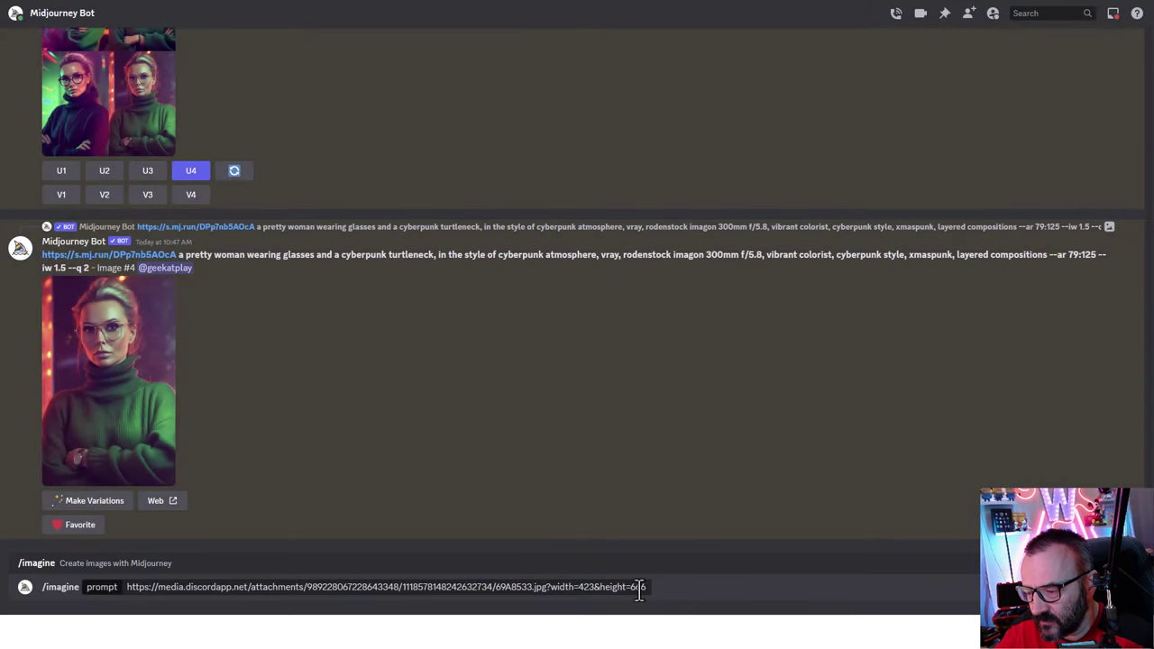
left_click(639, 586)
key("ctrl+v")
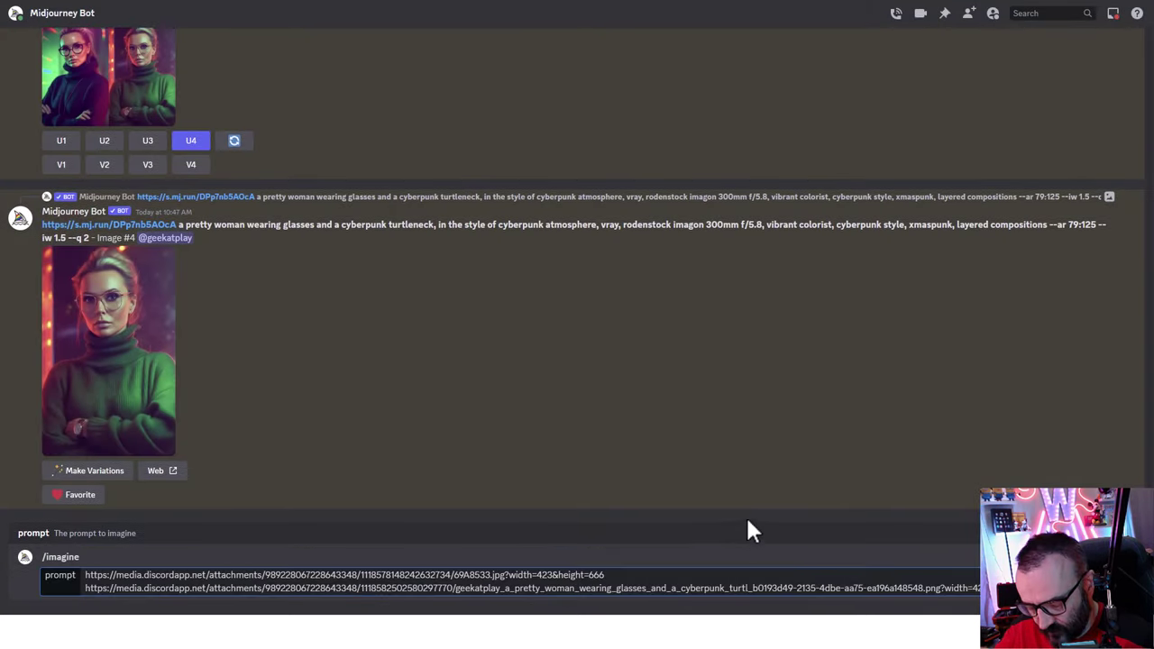
Copy the cyberpunk turtleneck prompt text from "a pretty woman" through --iw 1.5 and append it after the two image links
scroll(325, 338, "up", 4)
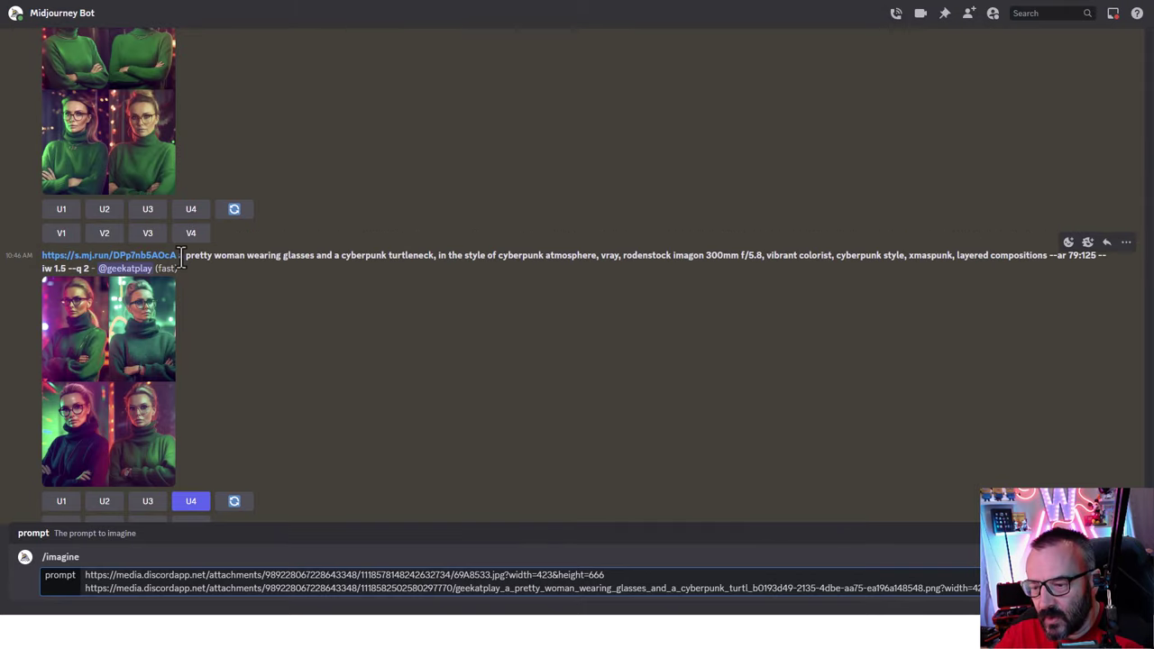
left_click_drag(177, 256, 1082, 261)
left_click_drag(43, 255, 68, 270)
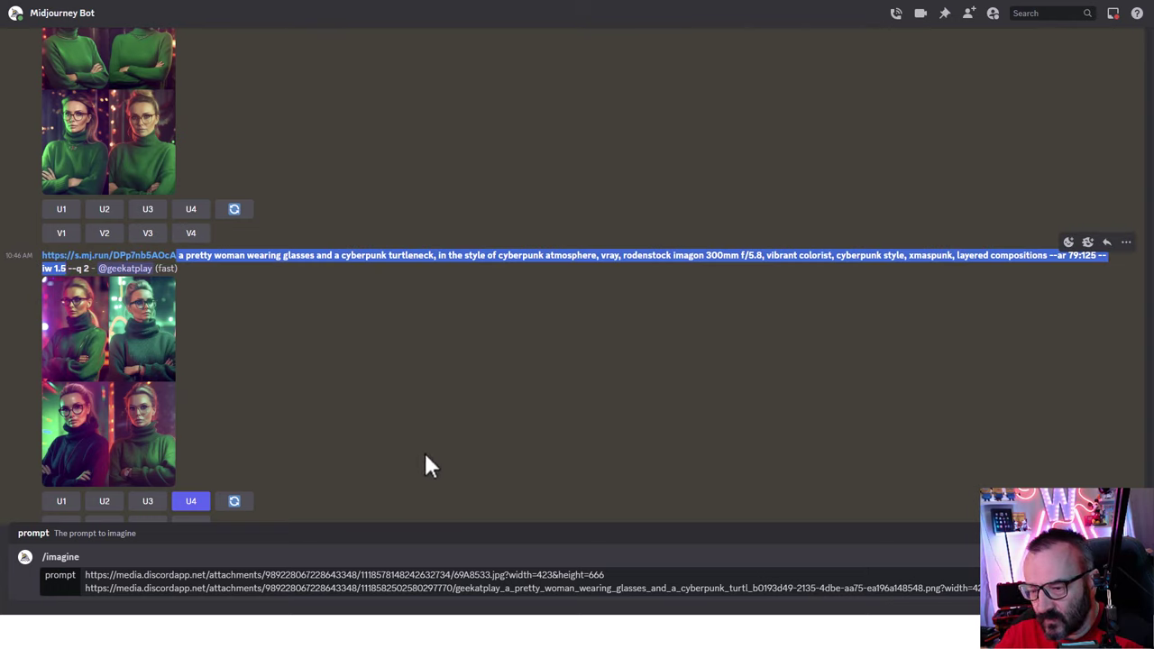
left_click(511, 582)
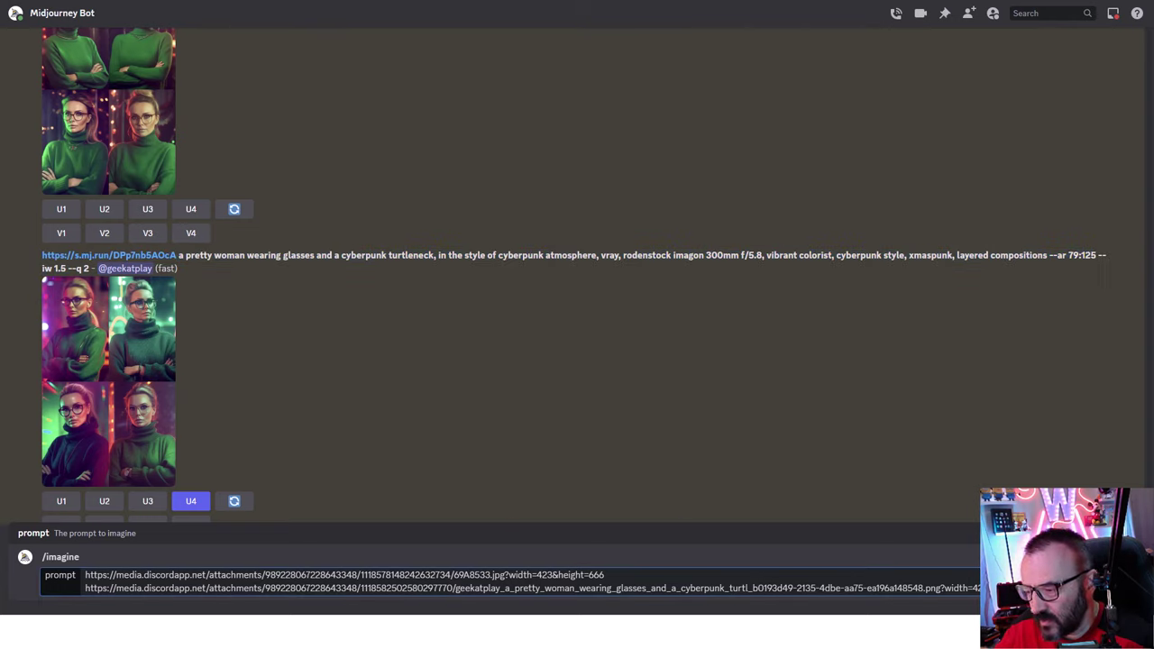
key("ctrl+v")
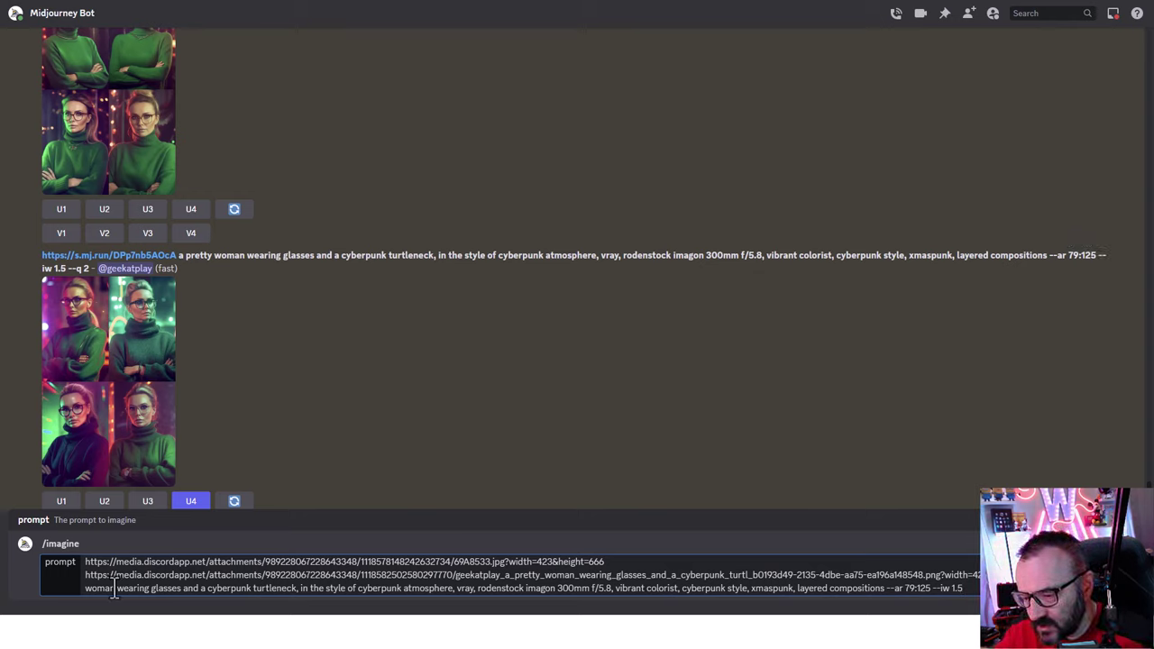
Replace "turtleneck" with "outfit" and "cyberpunk" before atmosphere with "rain" in the prompt
double_click(269, 588)
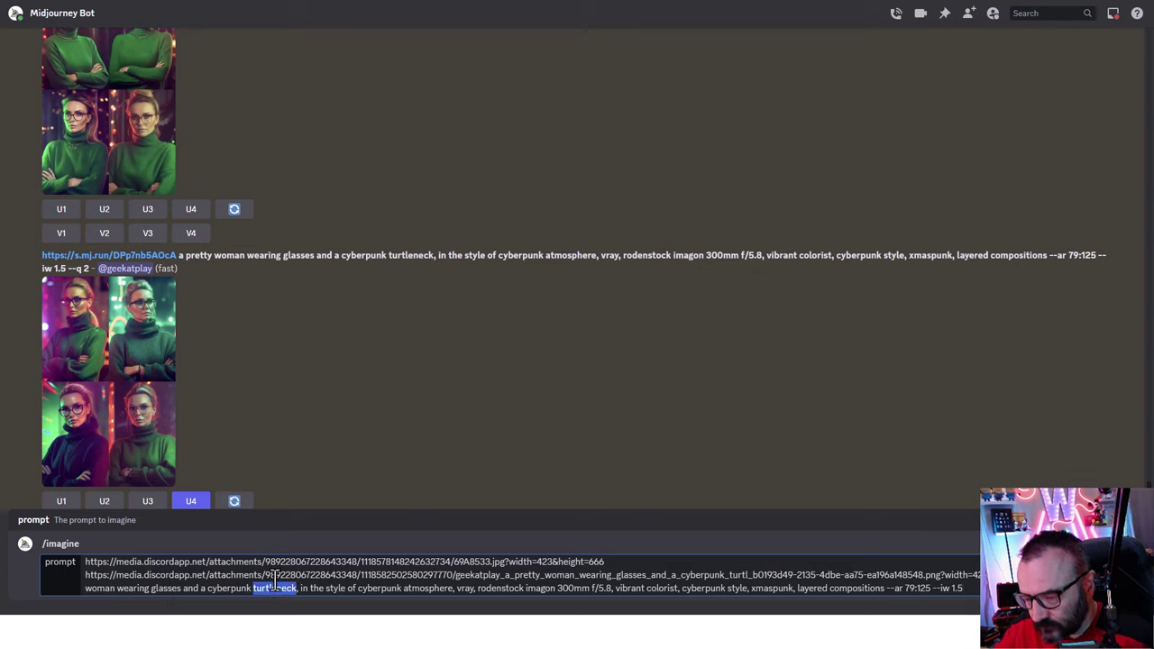
type("outfit")
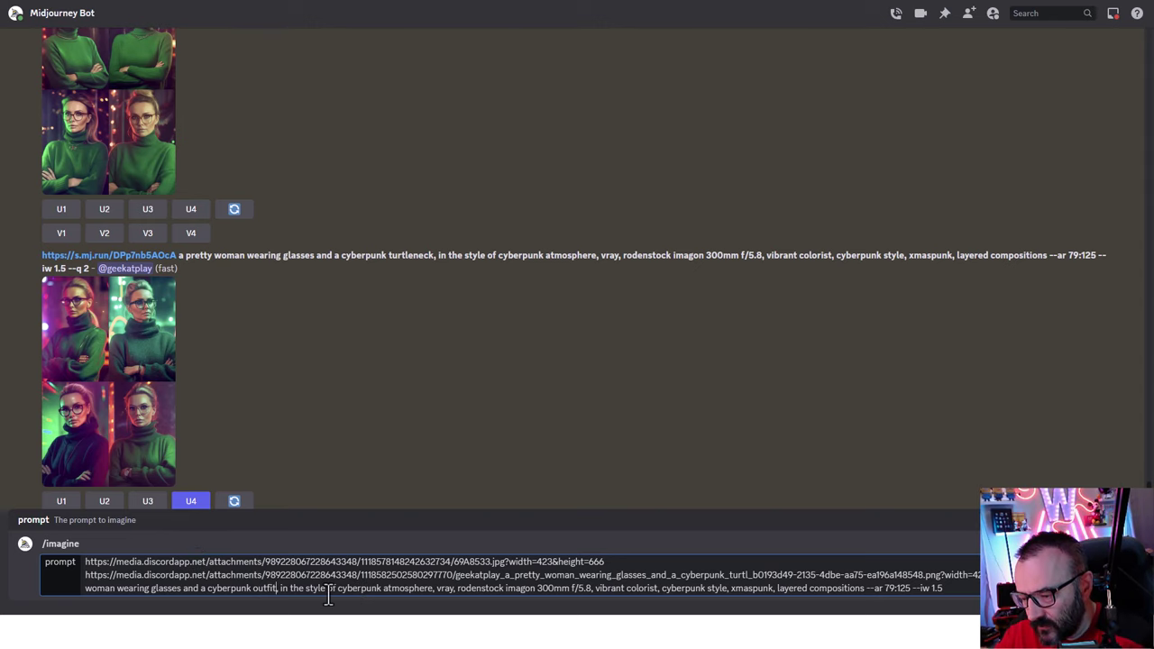
double_click(355, 588)
type("rain")
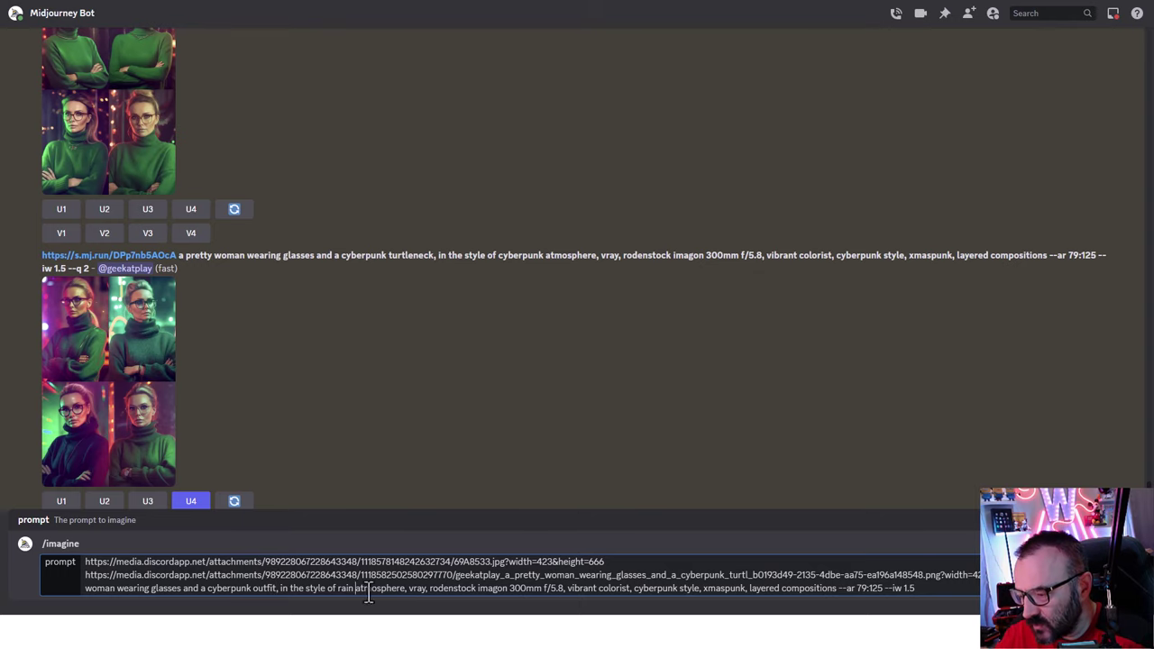
Insert "red outfit" after "rain atmosphere" in the prompt and generate the images
left_click(406, 588)
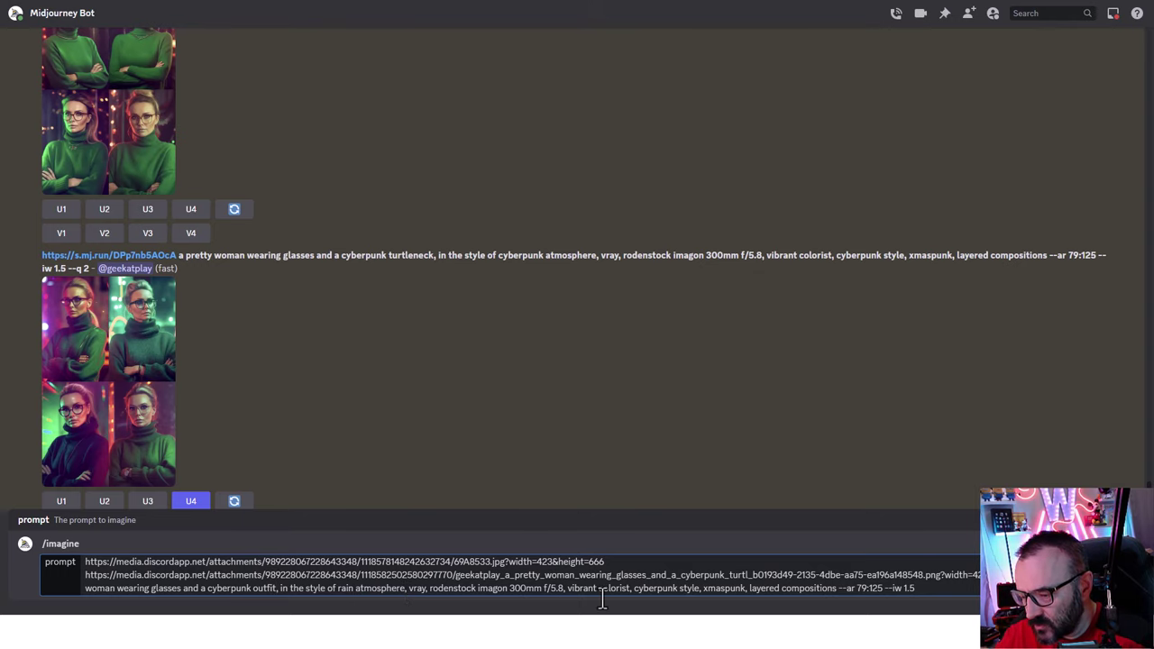
type(", red out")
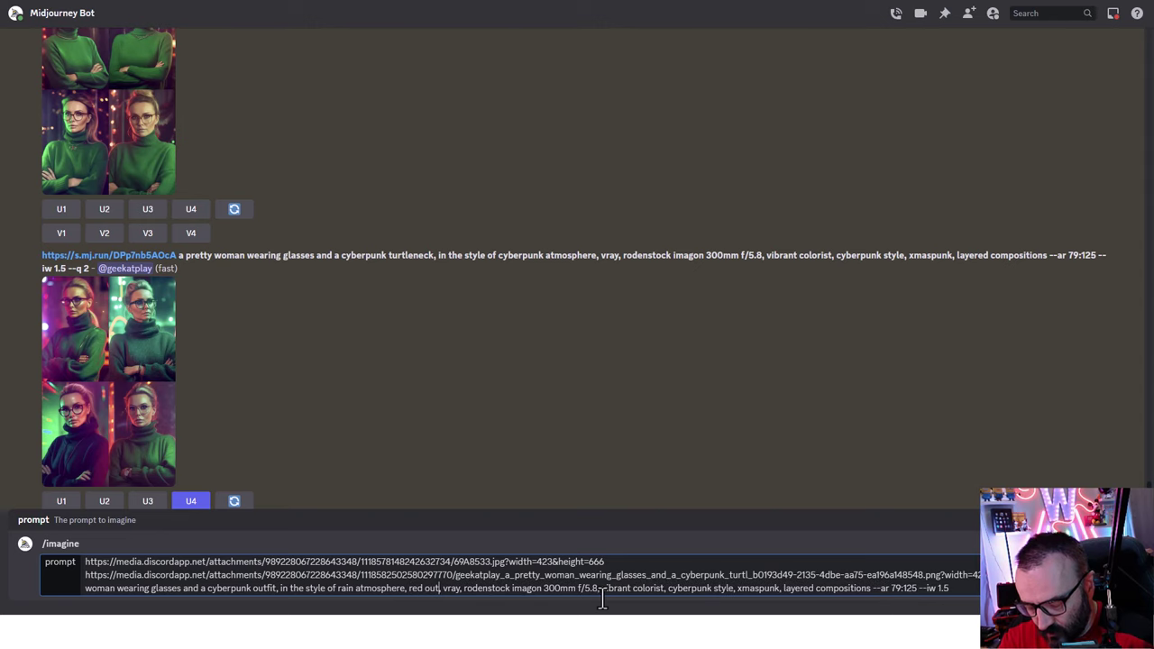
type("fit")
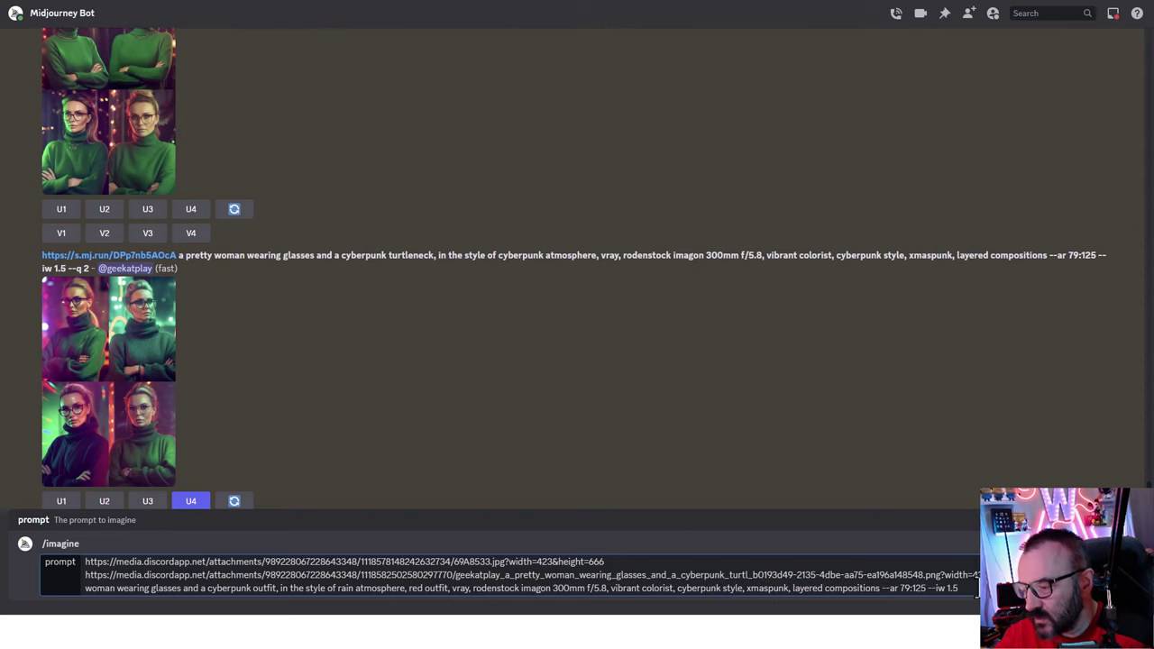
key("Return")
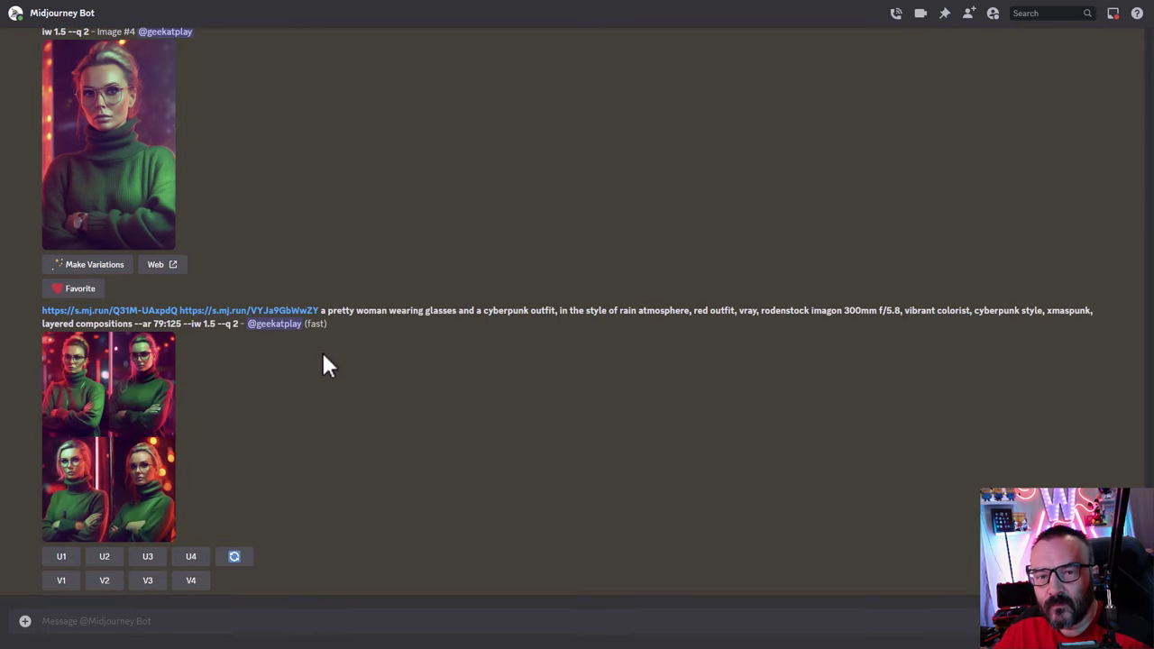
View the new rain atmosphere grid enlarged and compare it with the earlier upscaled cyberpunk portrait
left_click(120, 421)
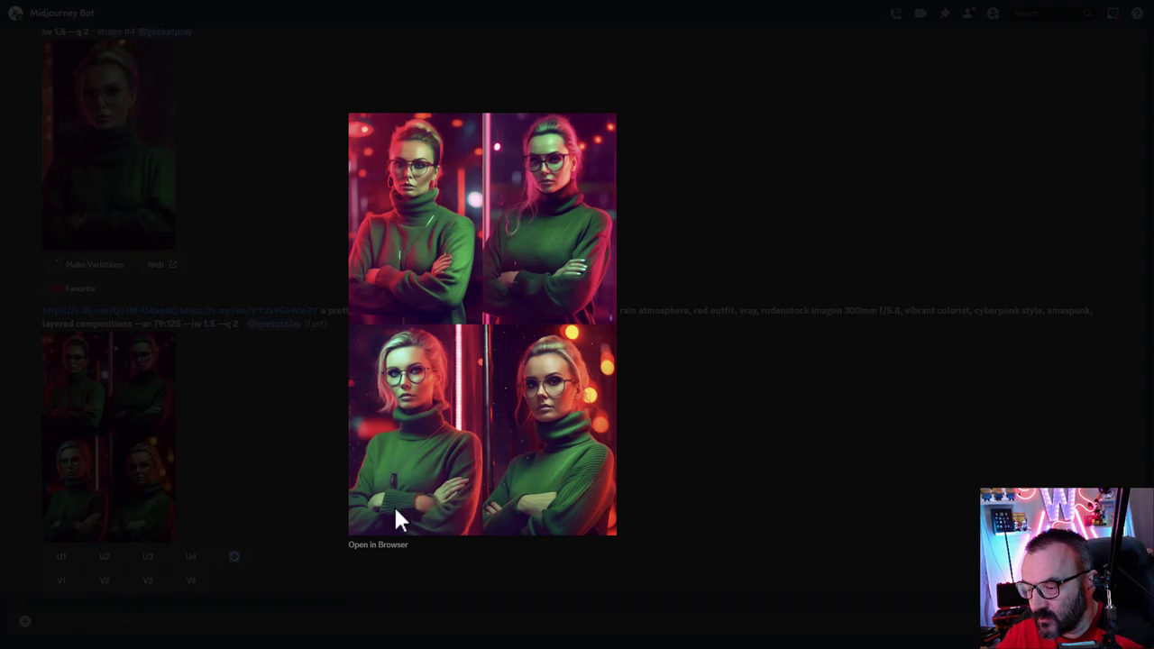
left_click(780, 227)
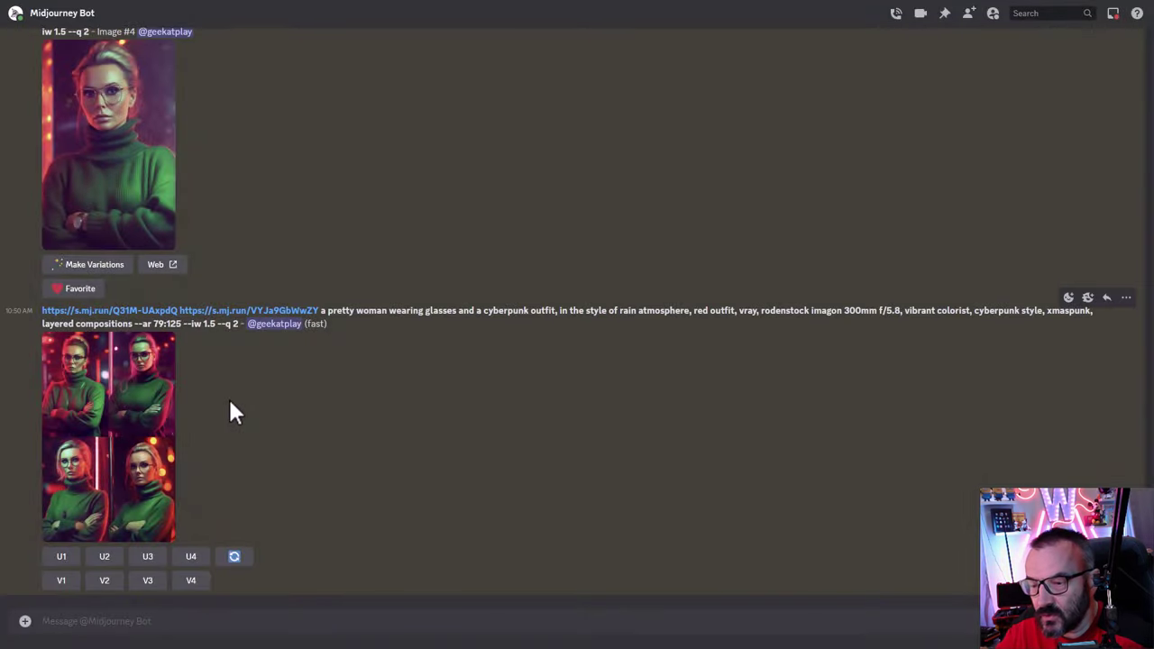
scroll(228, 353, "up", 2)
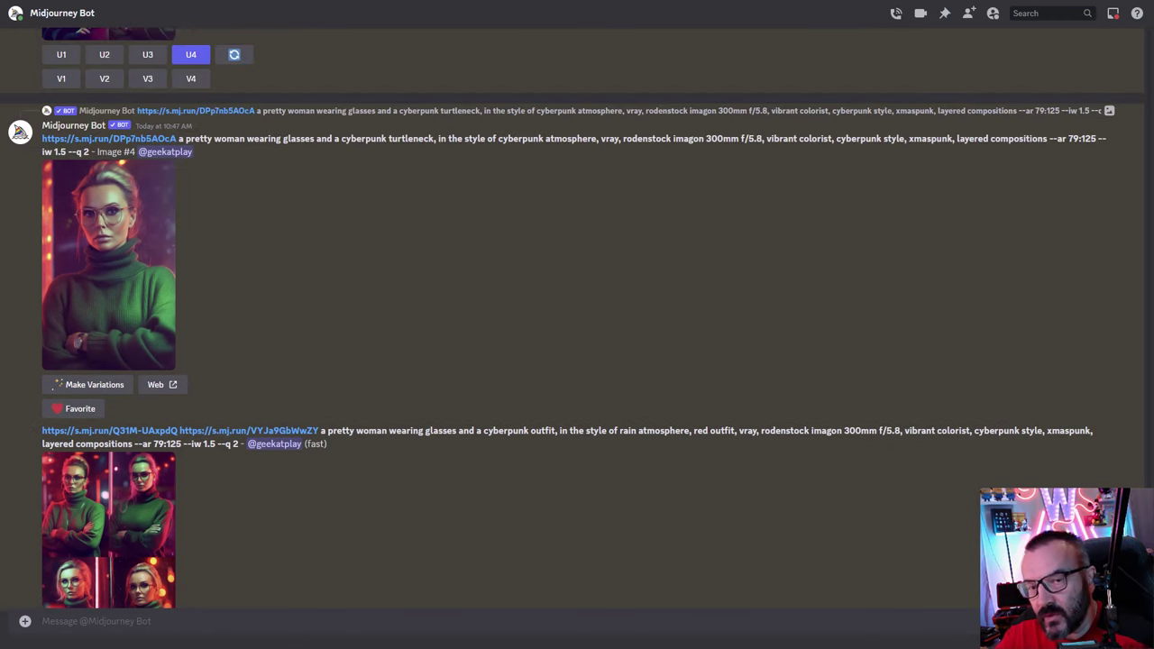
scroll(228, 353, "down", 2)
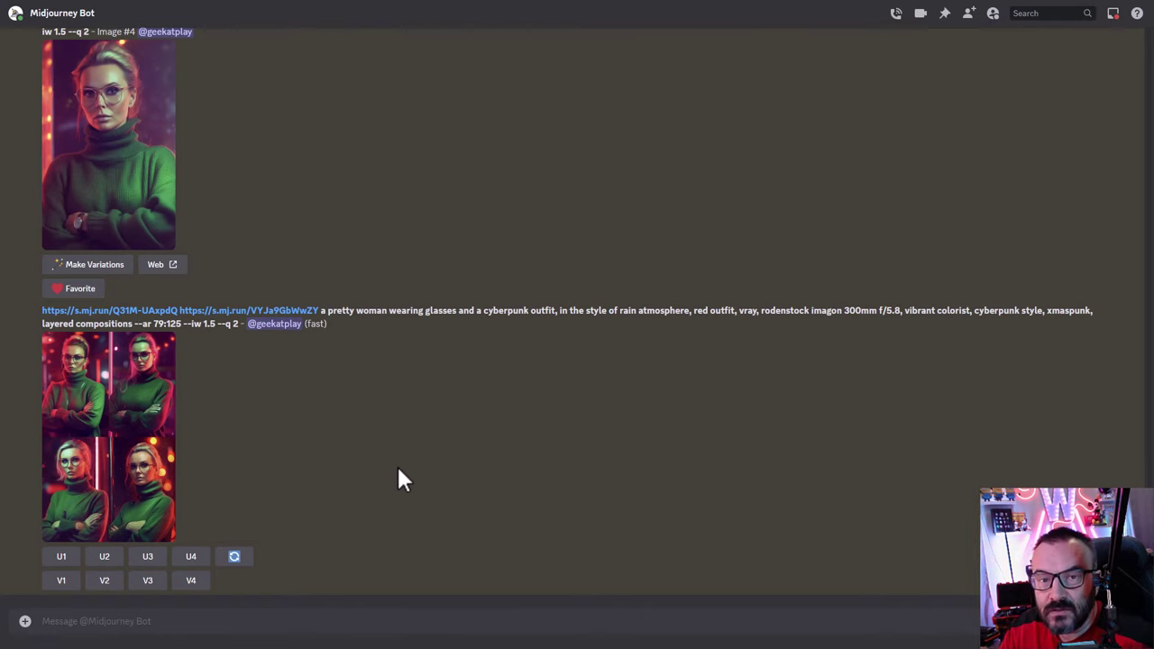
Upload the woman's photo and the neon cyberpunk city image, and run describe on _69A8533.jpg
left_click(258, 626)
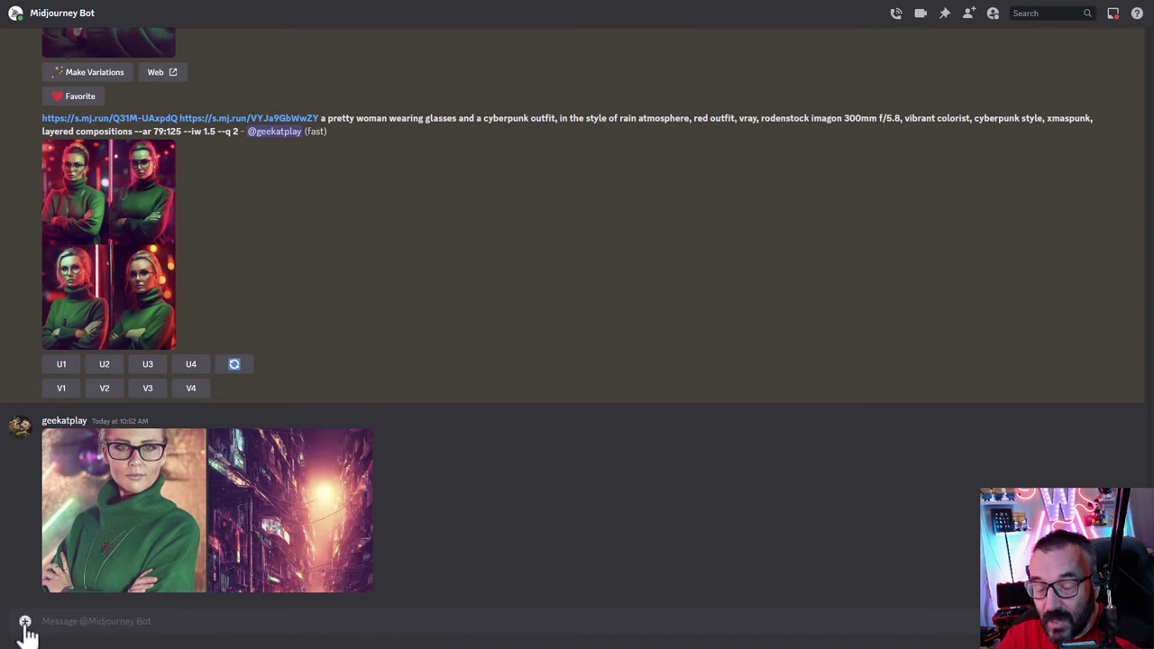
left_click(85, 621)
type("/d")
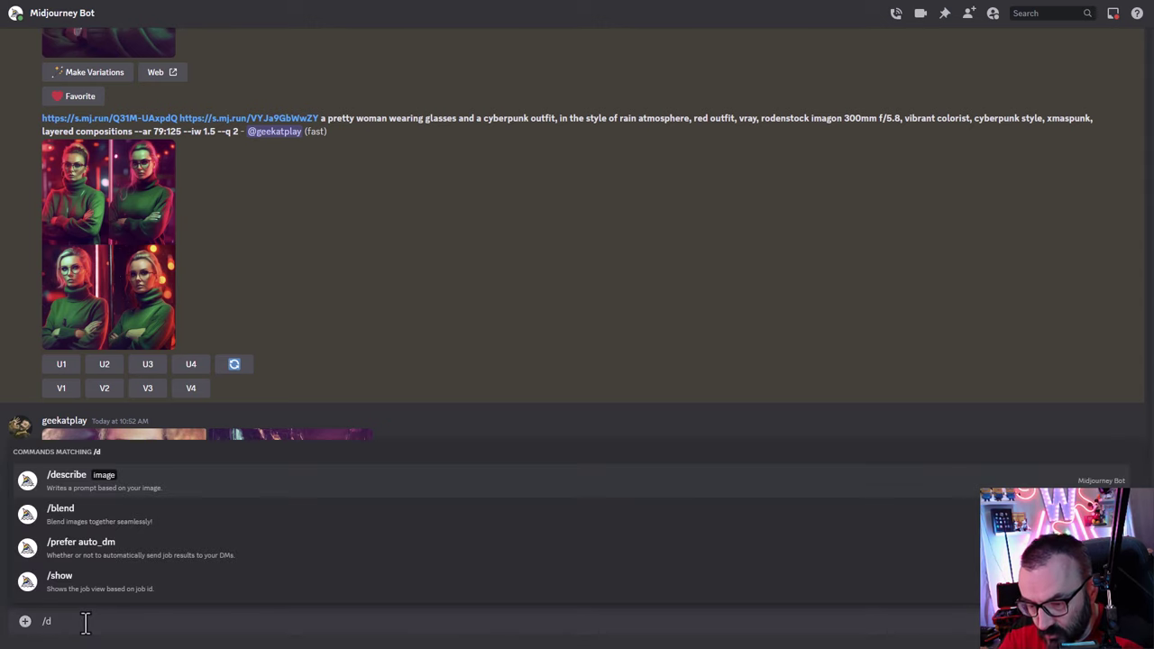
key("Return")
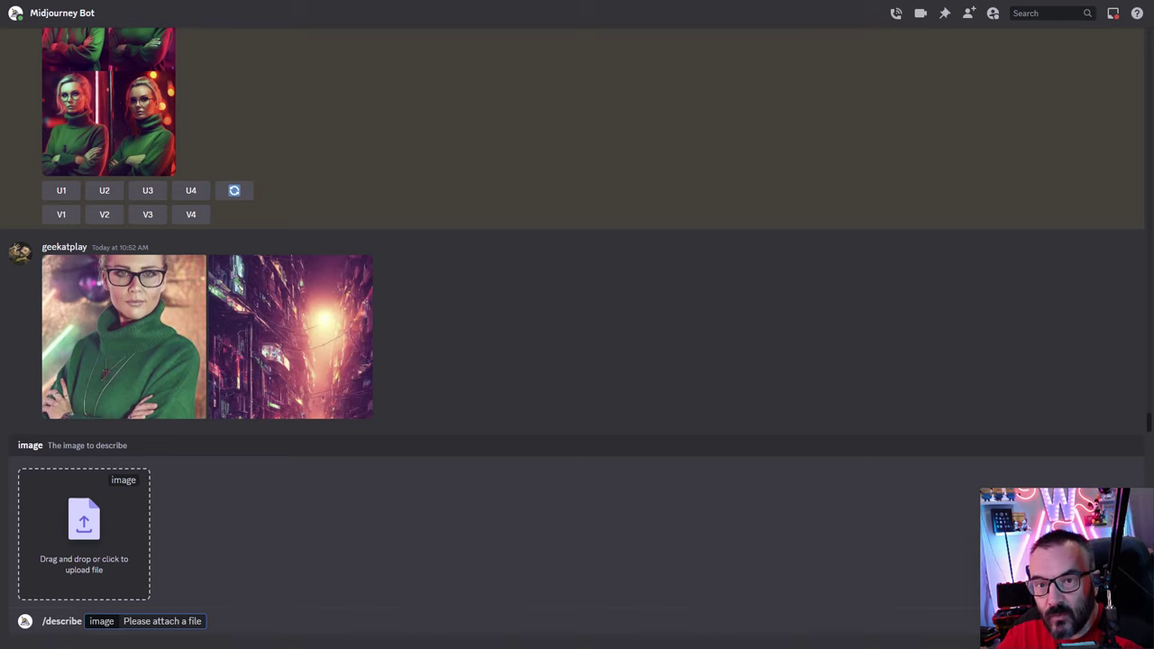
key("ctrl+v")
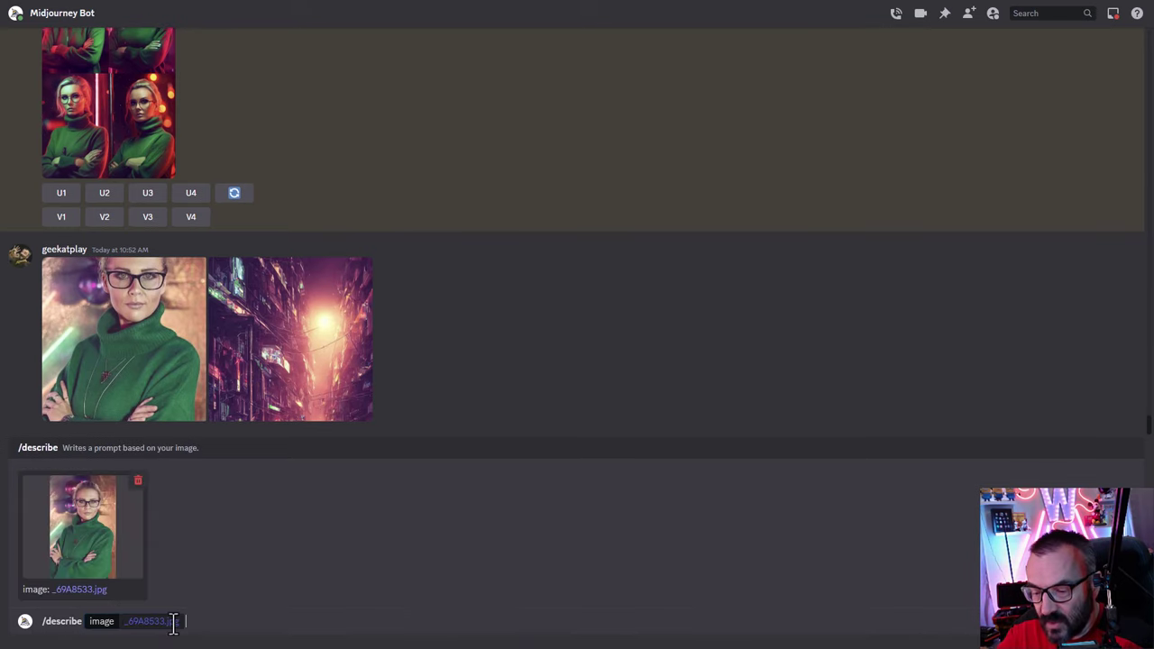
left_click(182, 622)
key("Return")
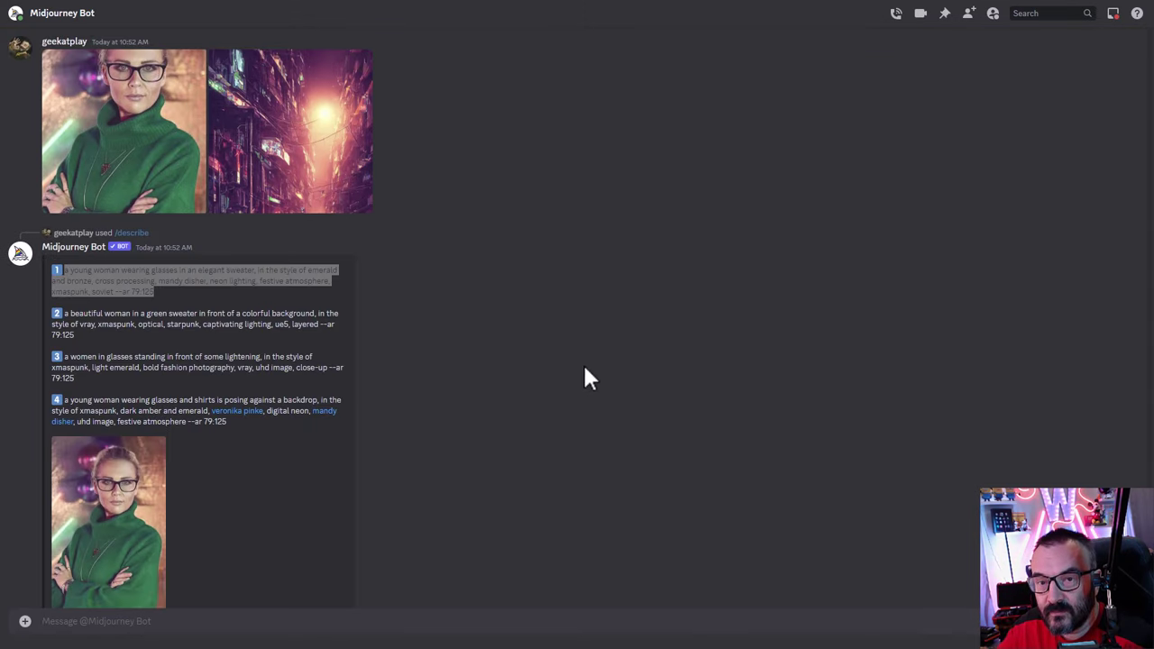
left_click(584, 368)
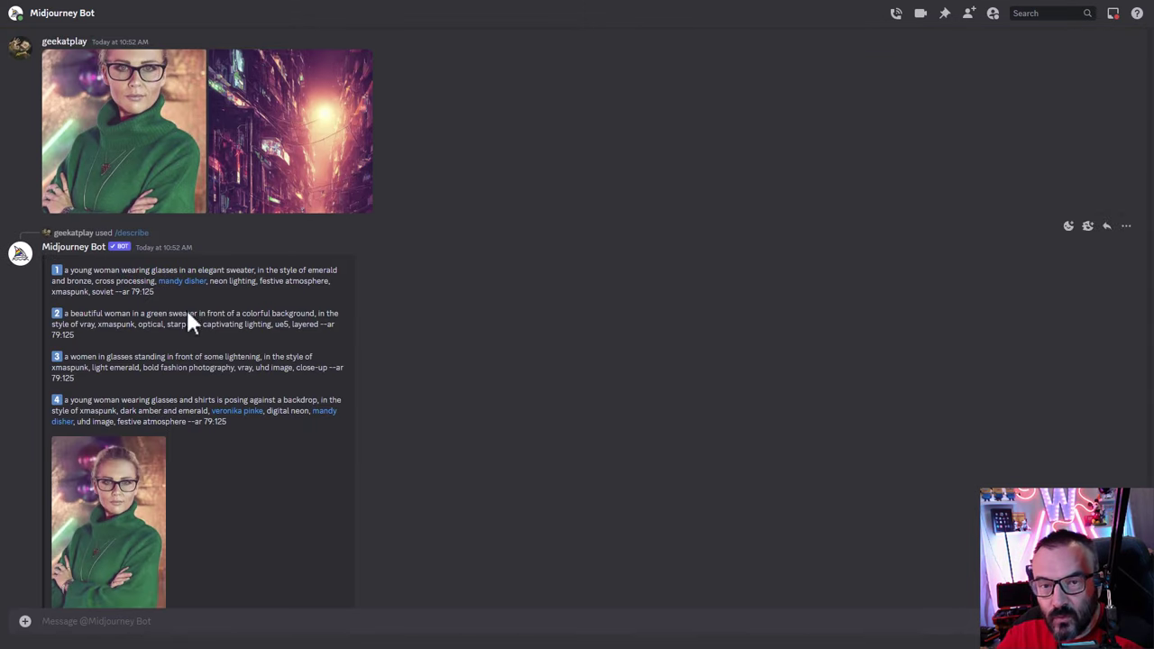
Start an imagine prompt with the image address of the uploaded photo of the woman in the green sweater
left_click(202, 629)
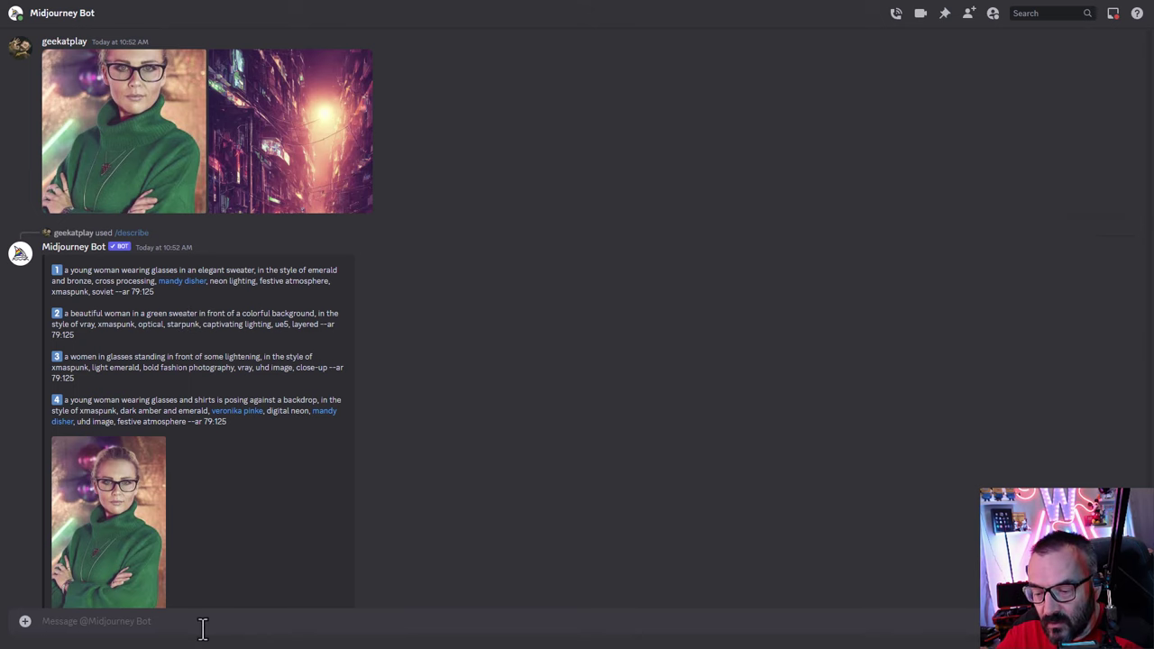
type("/im")
key("Tab")
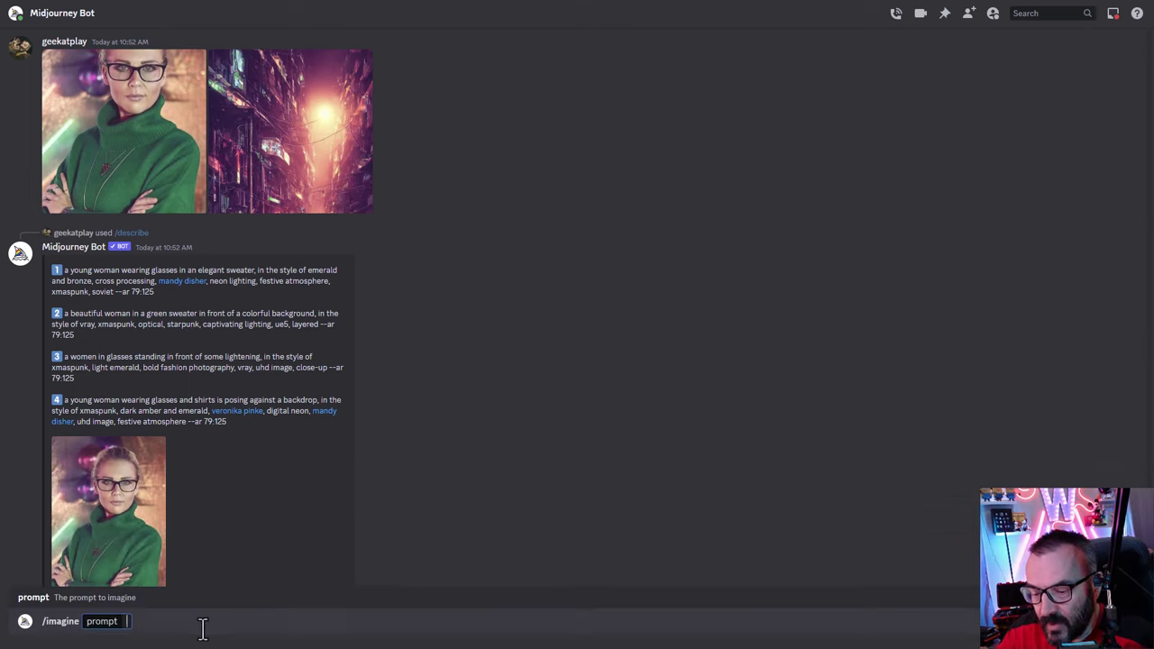
left_click(125, 173)
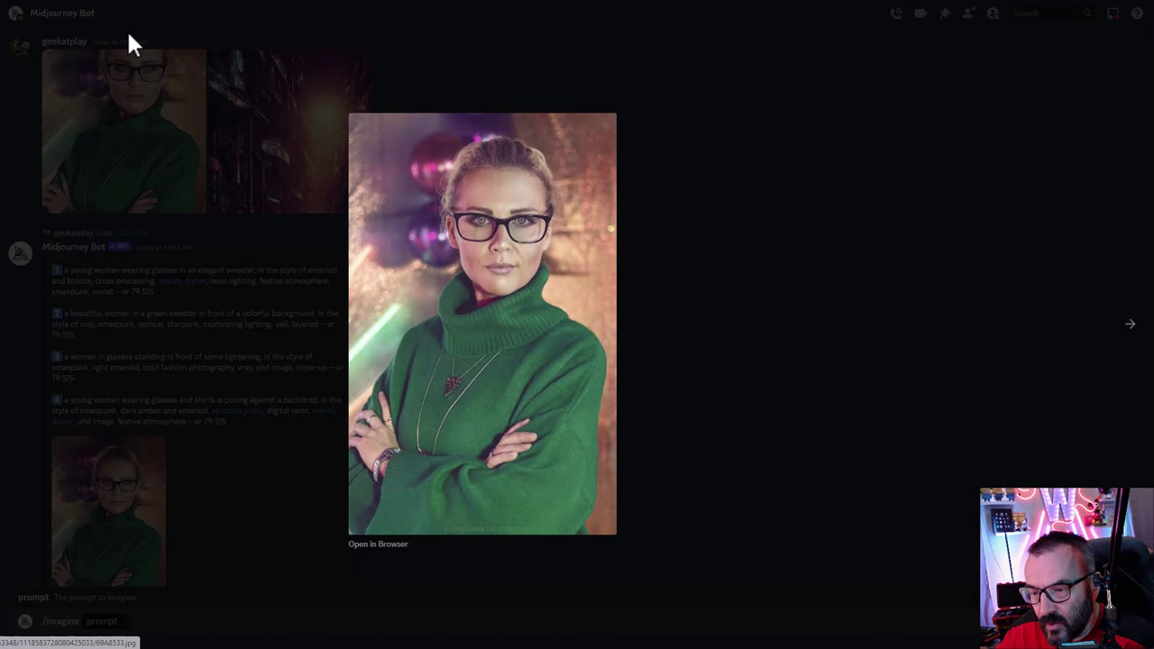
right_click(470, 285)
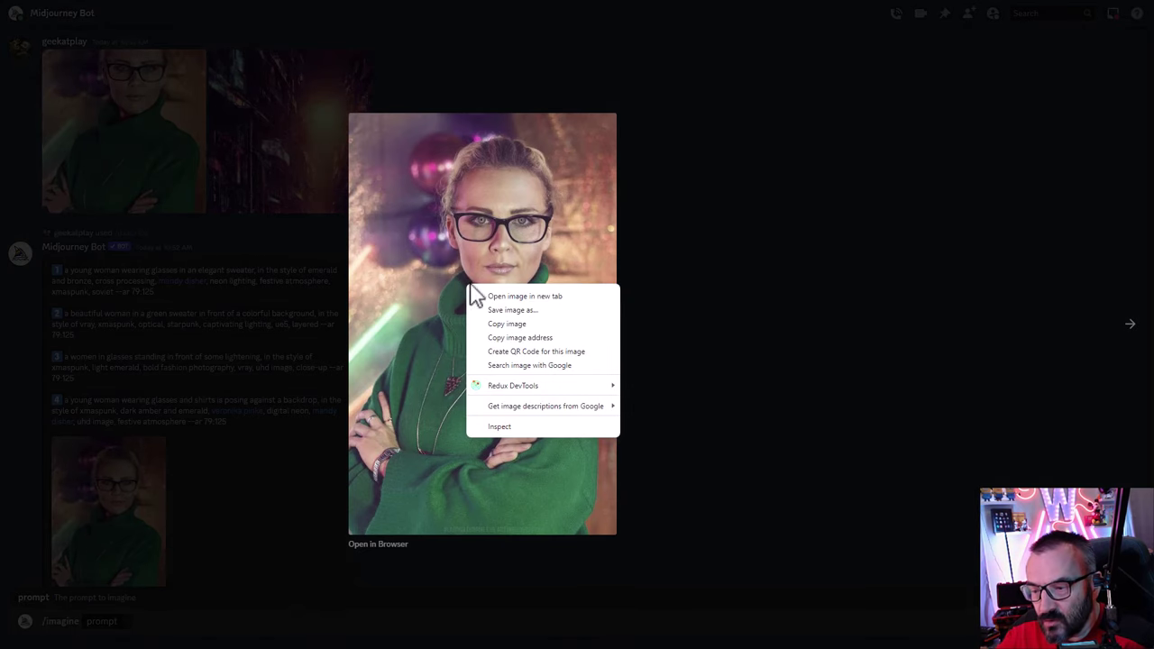
left_click(556, 338)
left_click(117, 620)
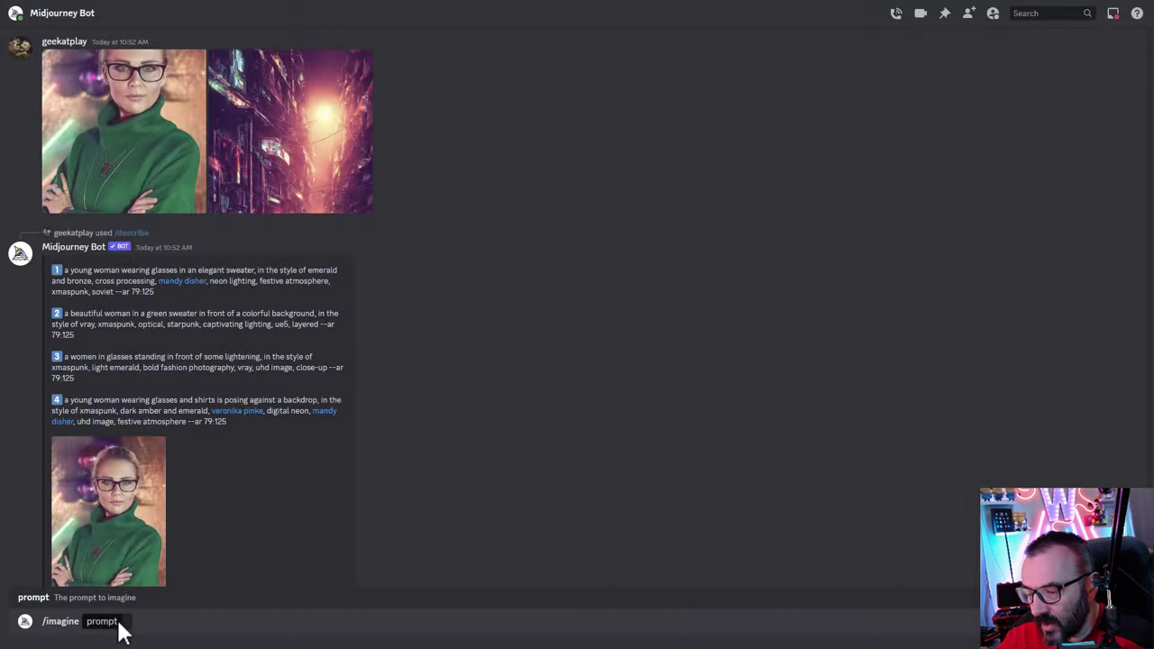
key("ctrl+v")
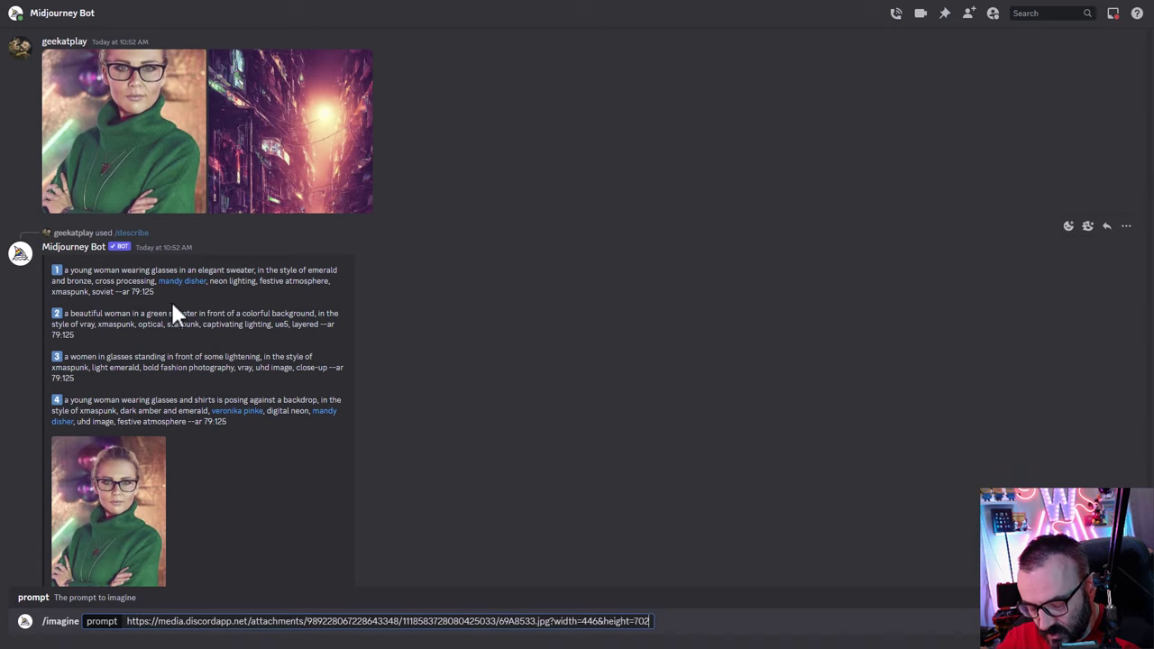
Append the first described prompt, about a young woman wearing glasses in an elegant sweater, after the image address
left_click_drag(155, 291, 65, 269)
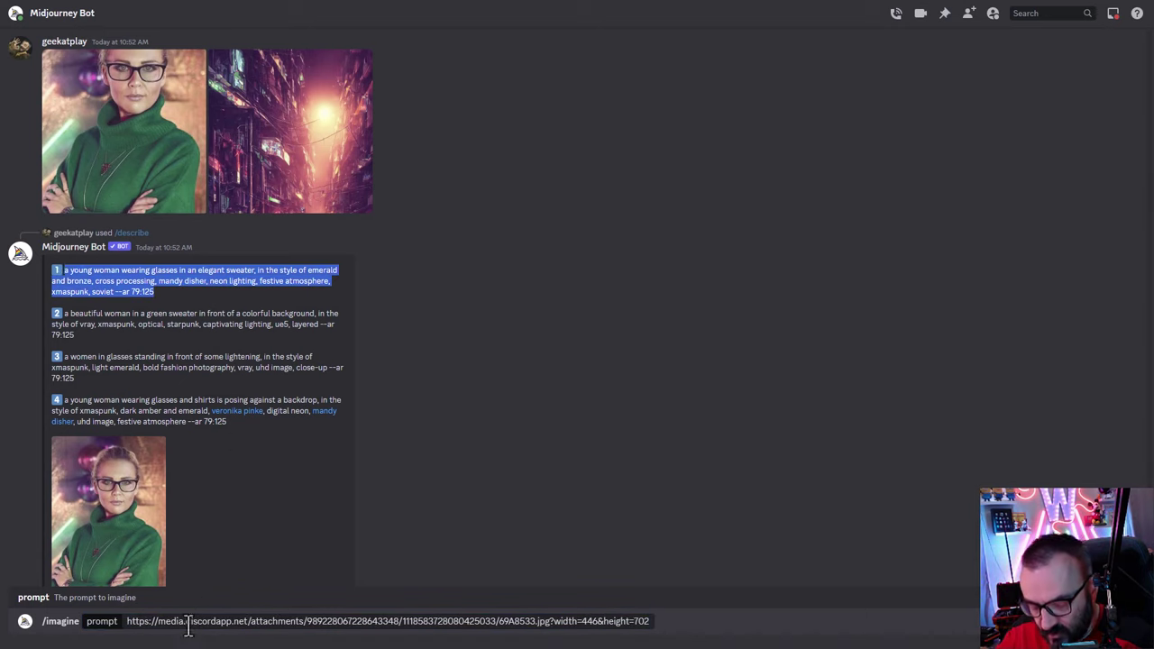
left_click(649, 620)
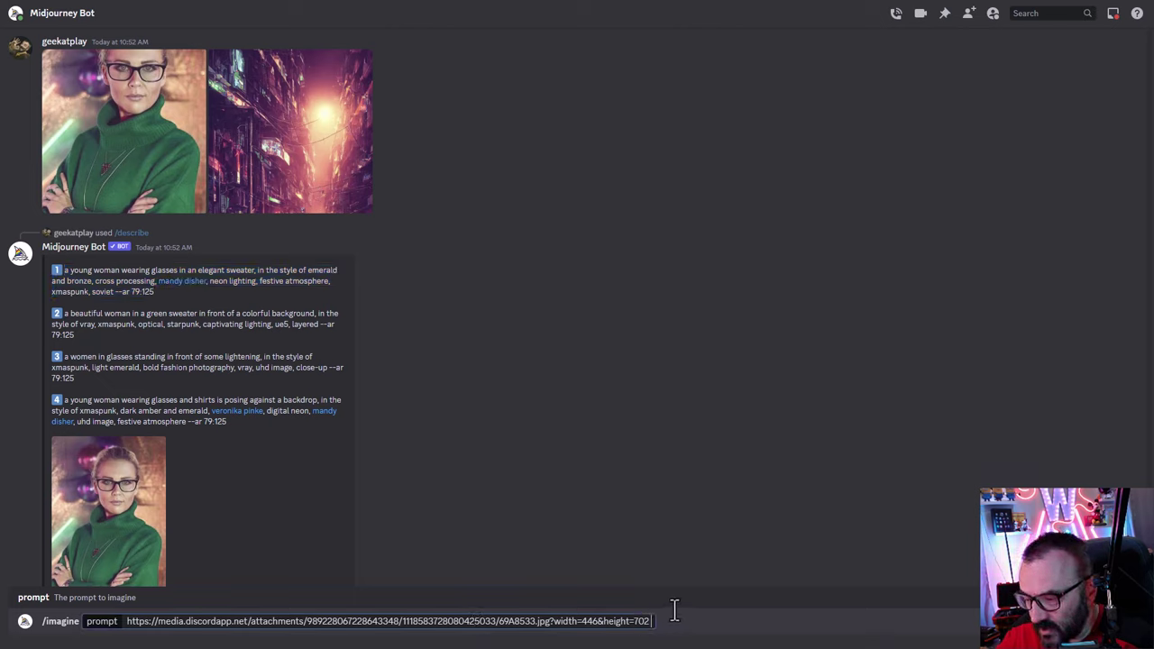
key("ctrl+v")
double_click(101, 291)
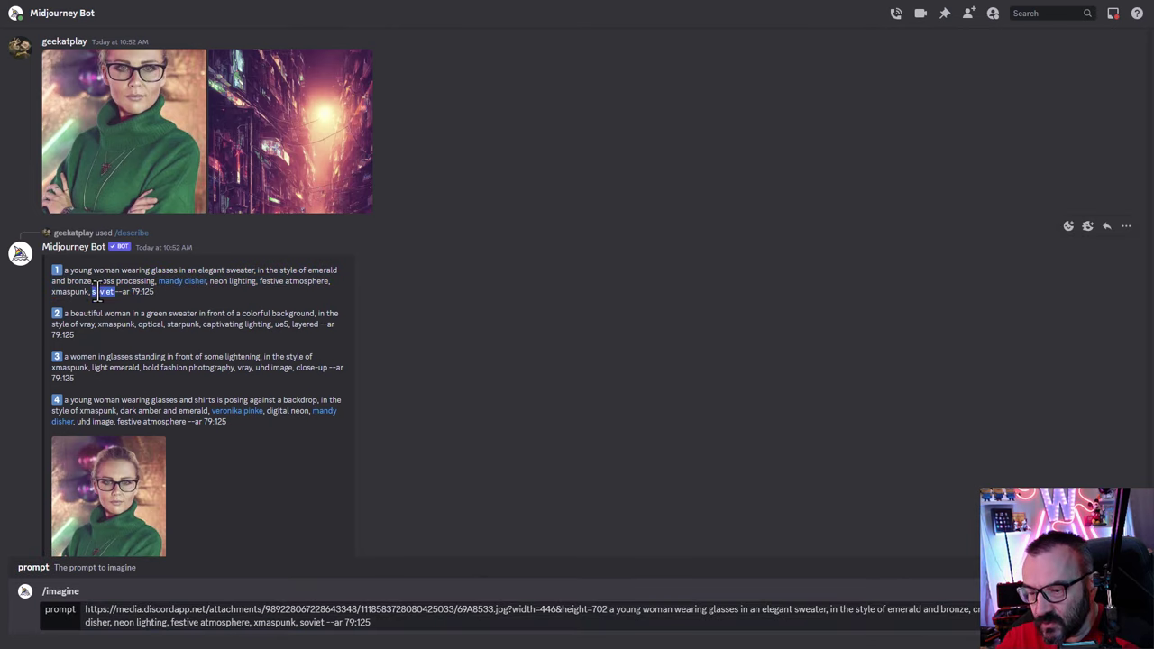
left_click(451, 356)
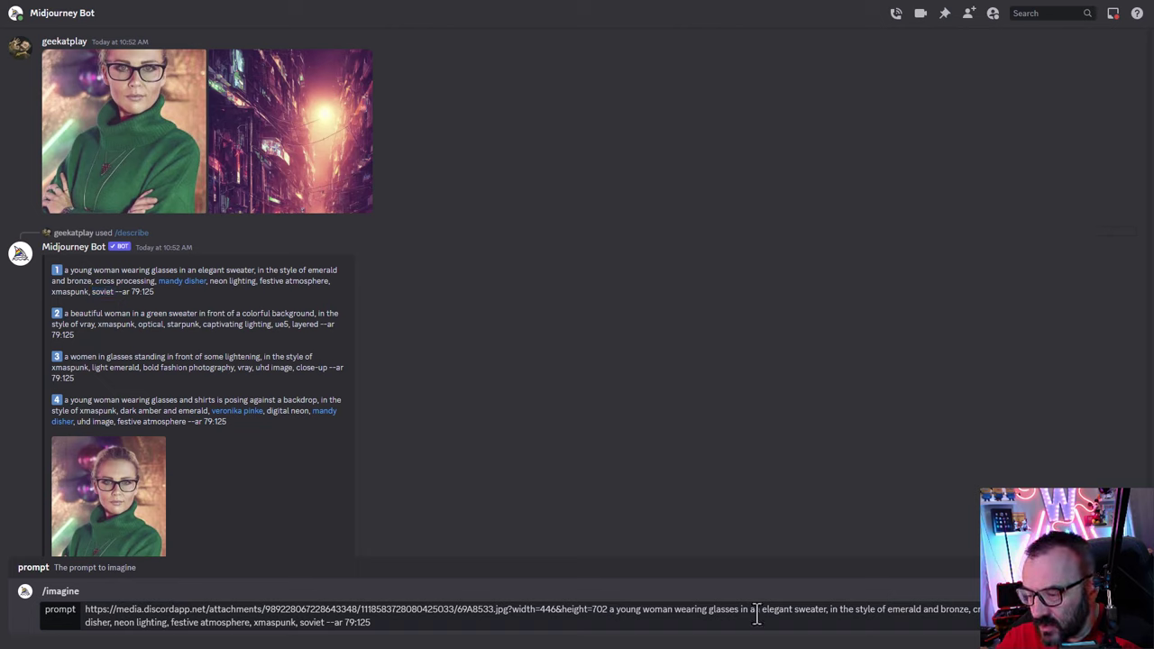
left_click(610, 608)
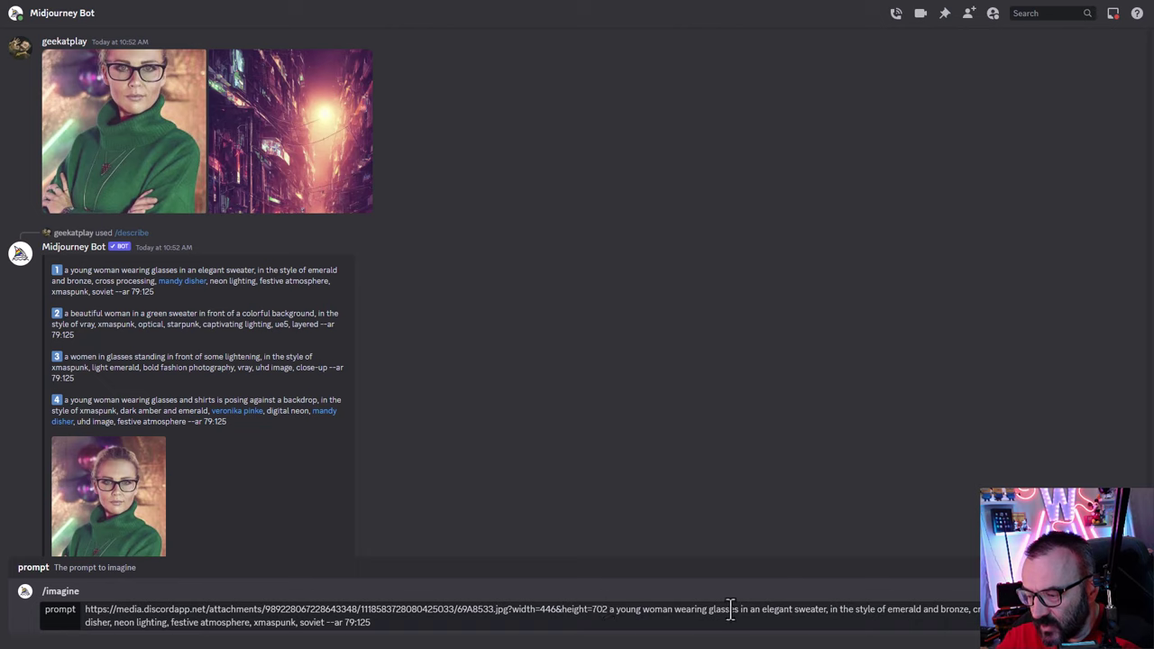
Replace "sweater" with "red rain coatr" in the prompt and remove the comma that follows it
double_click(800, 609)
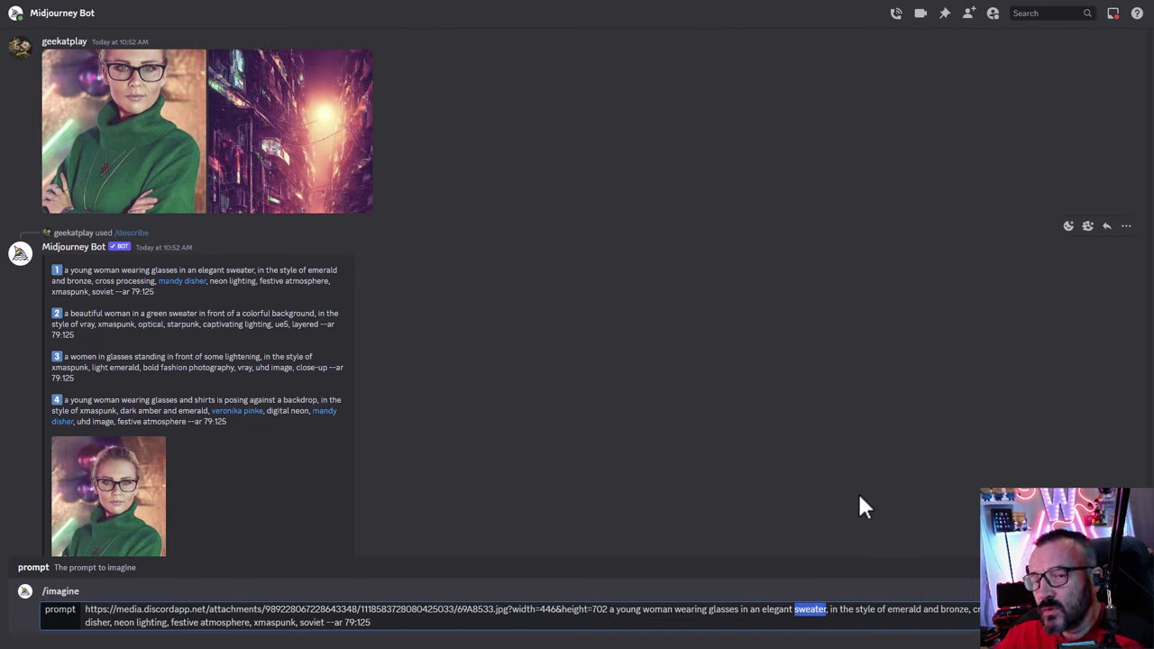
type("red")
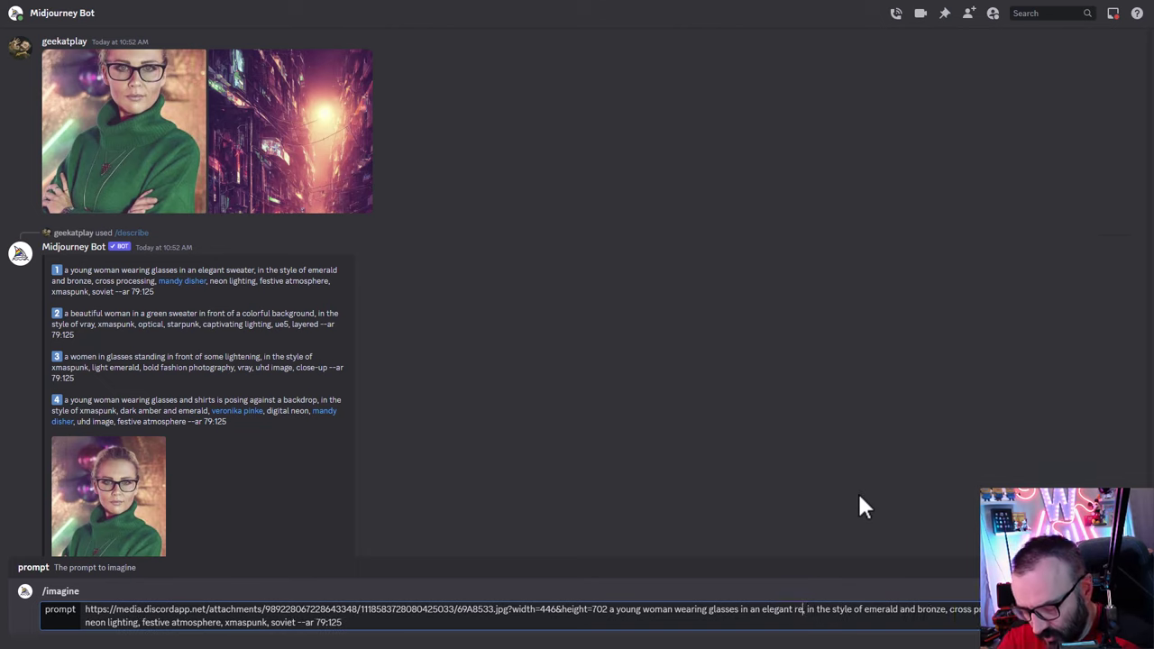
type(" rain coa")
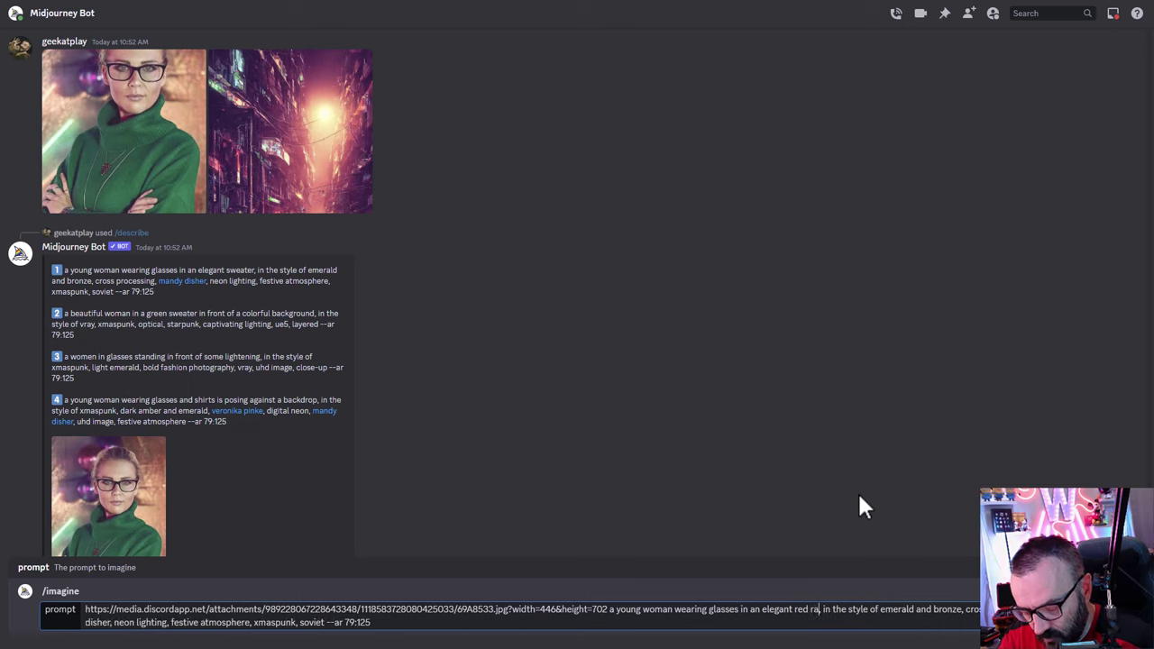
type("tr")
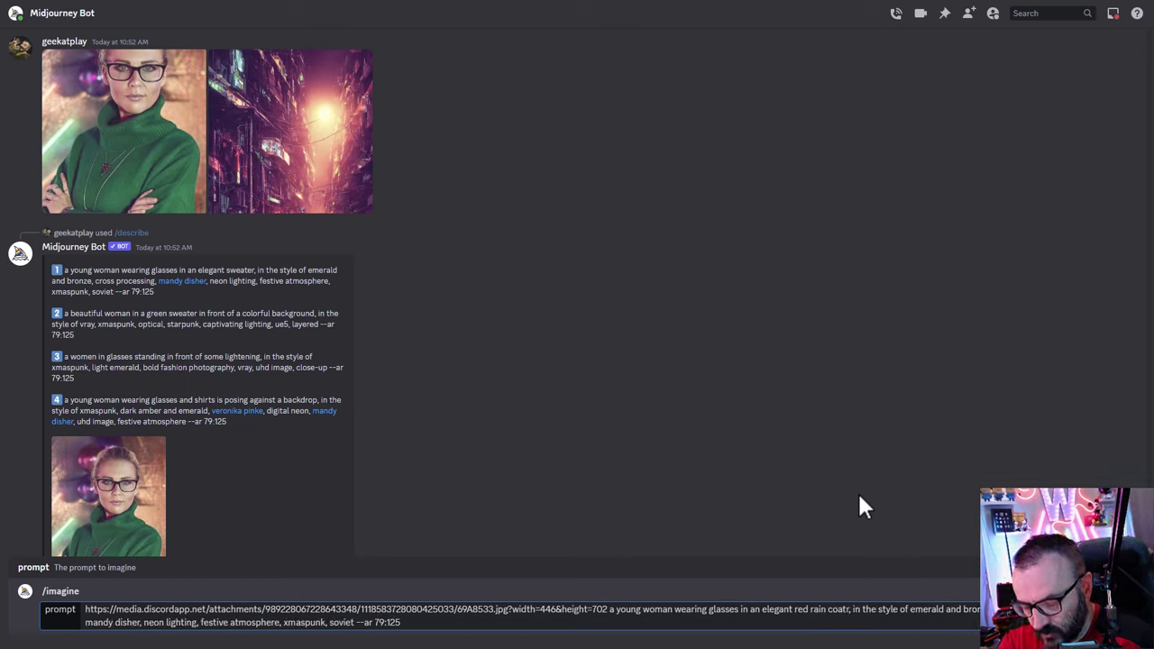
key("Delete")
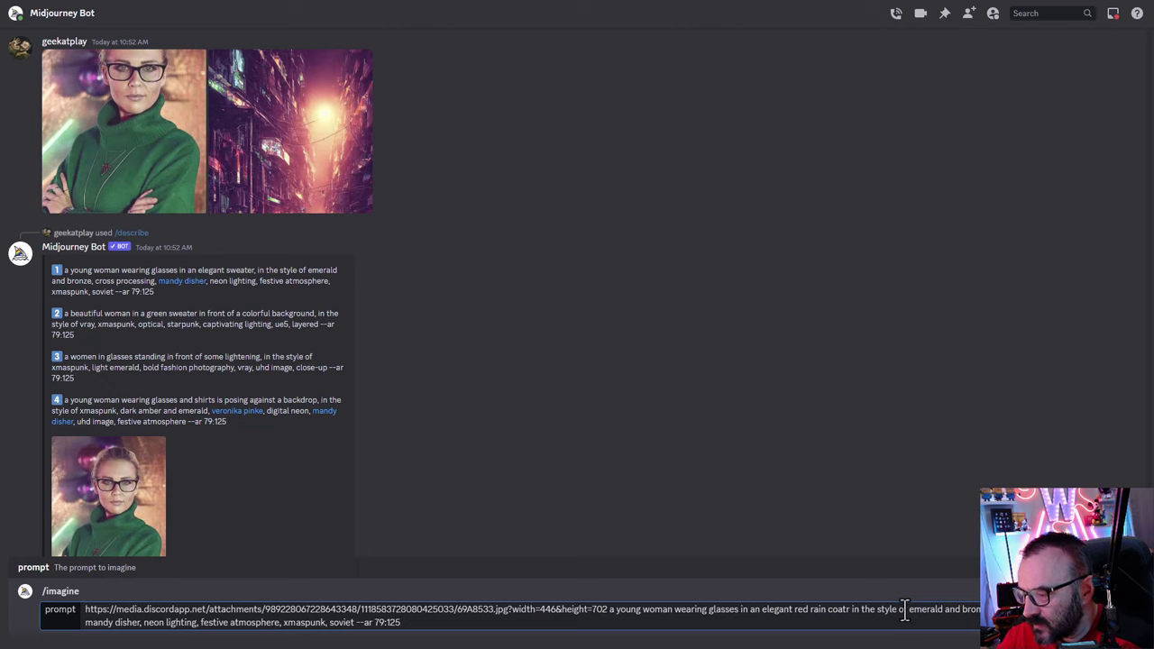
Replace "emerald and bronze" with "cyberpunk" in the style part of the prompt
left_click_drag(909, 609, 981, 609)
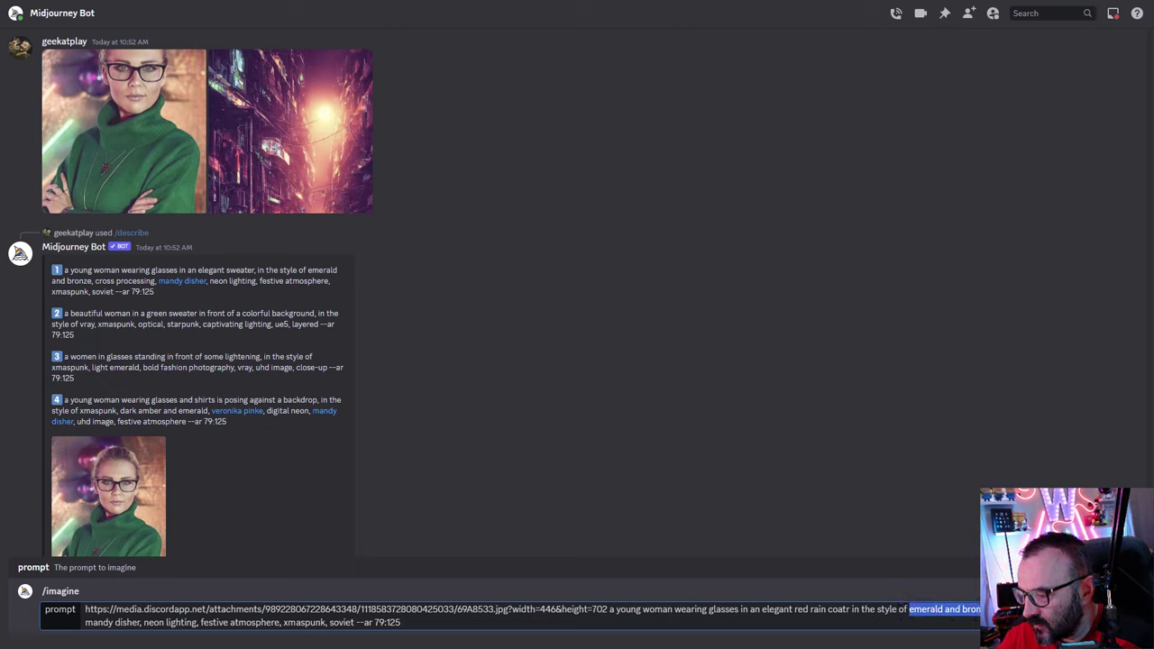
type("cyberpu")
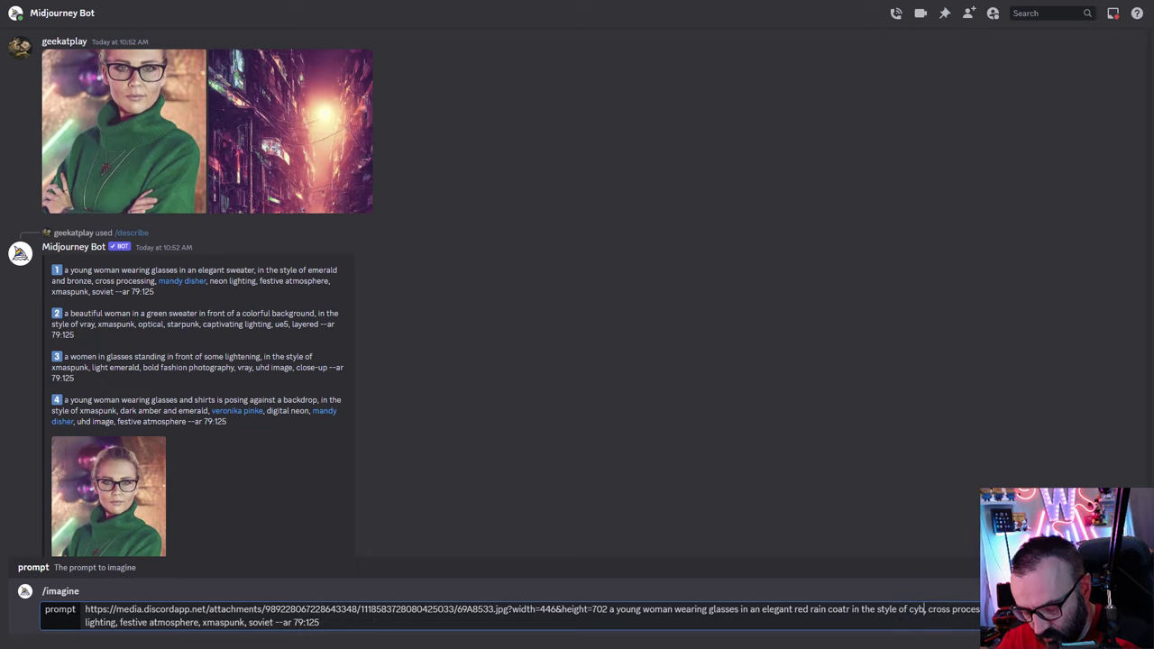
type("nk")
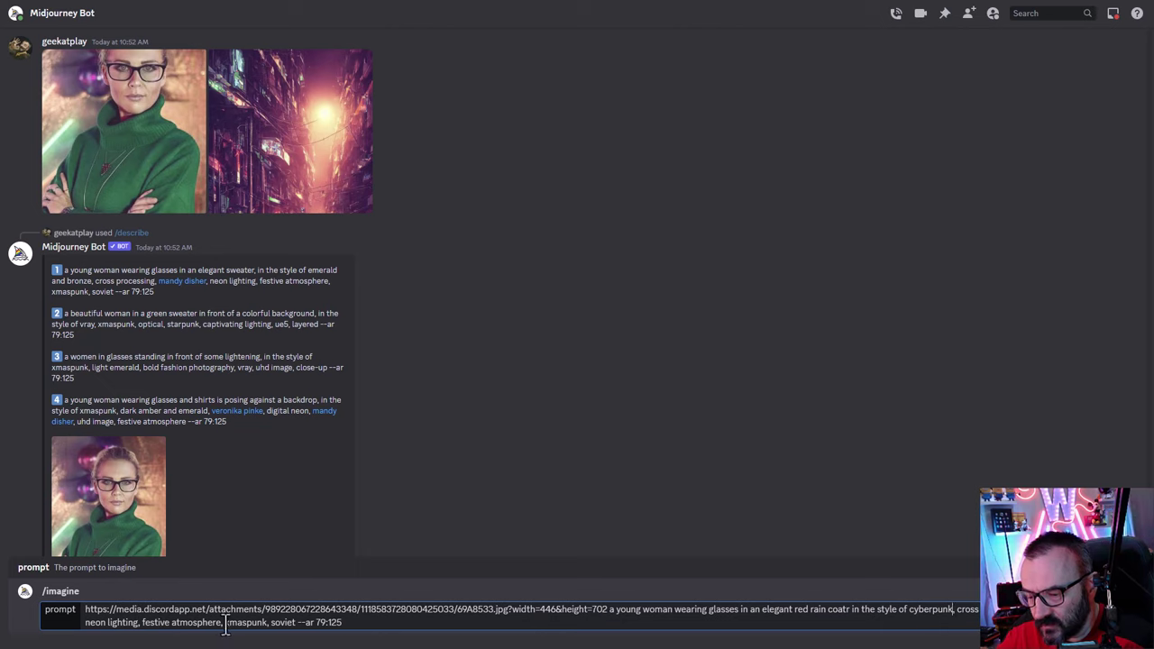
Change "xmaspunk" to "cyberpunk" and "soviet" to "retro" near the end of the prompt
left_click_drag(225, 625, 247, 628)
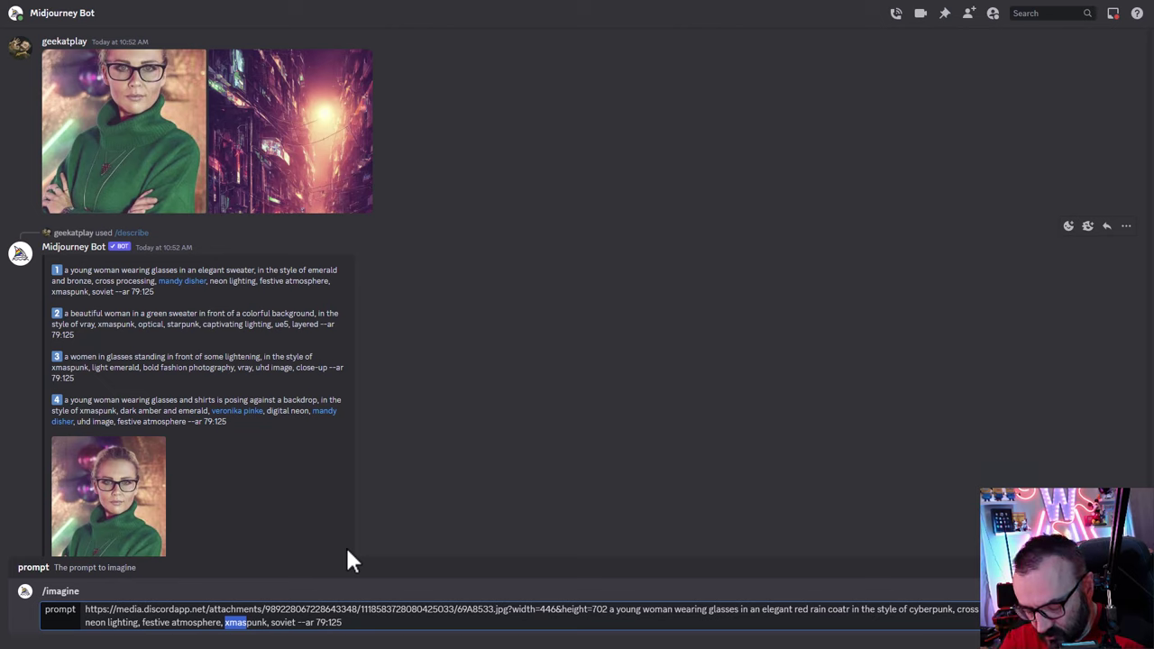
type("cyber")
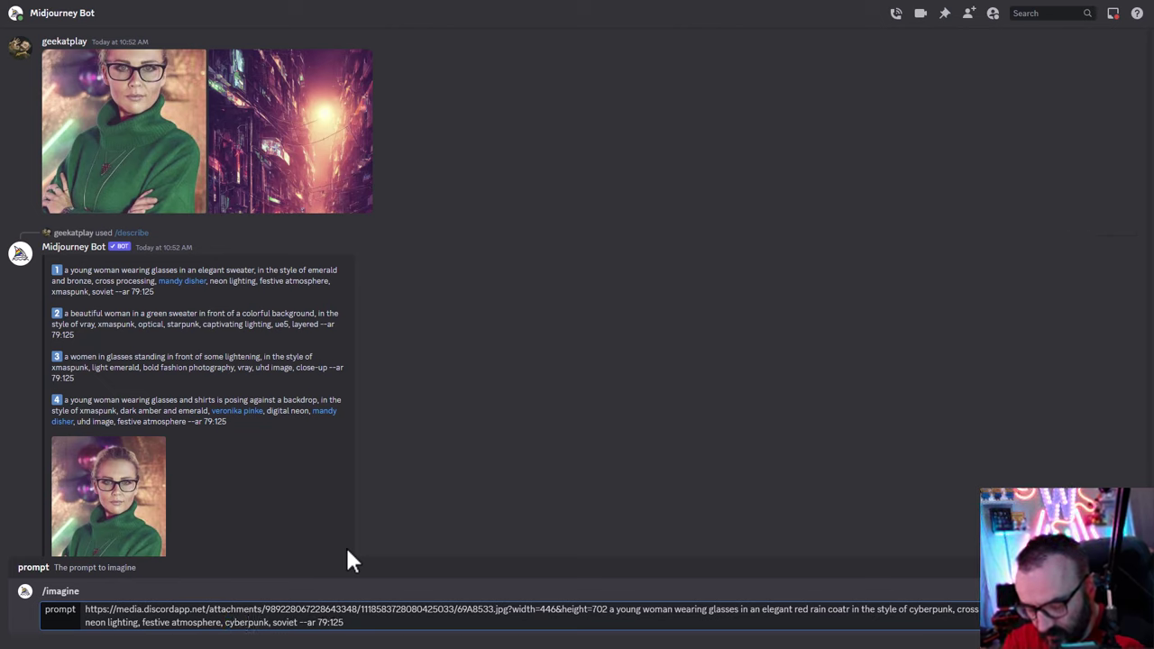
double_click(285, 622)
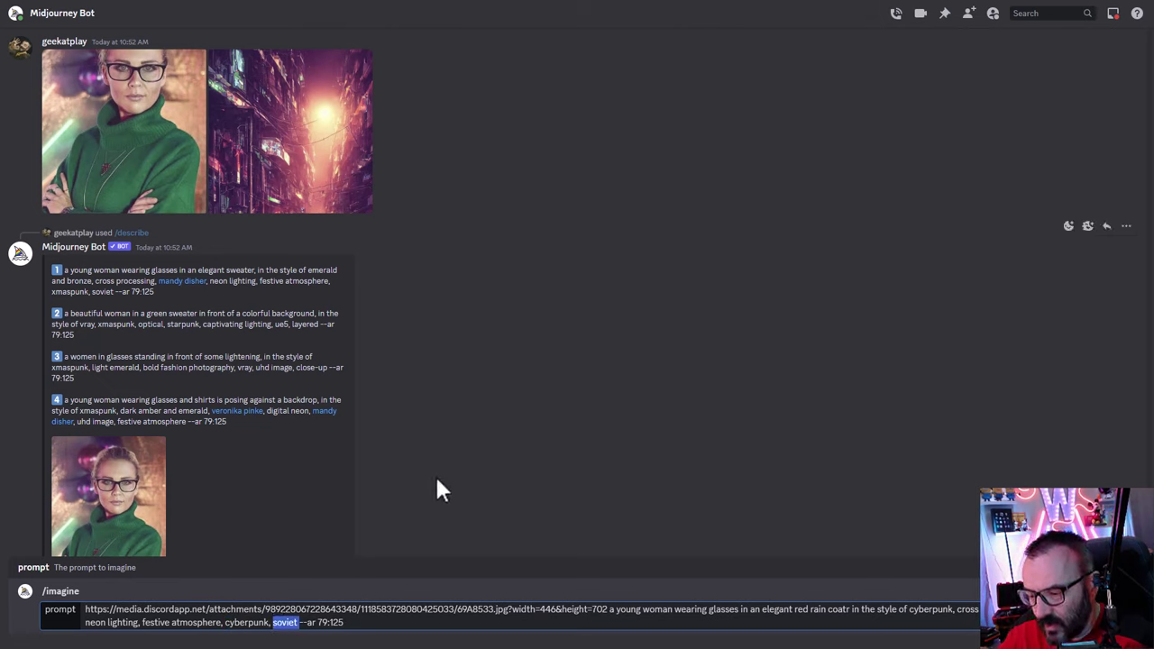
type("retro")
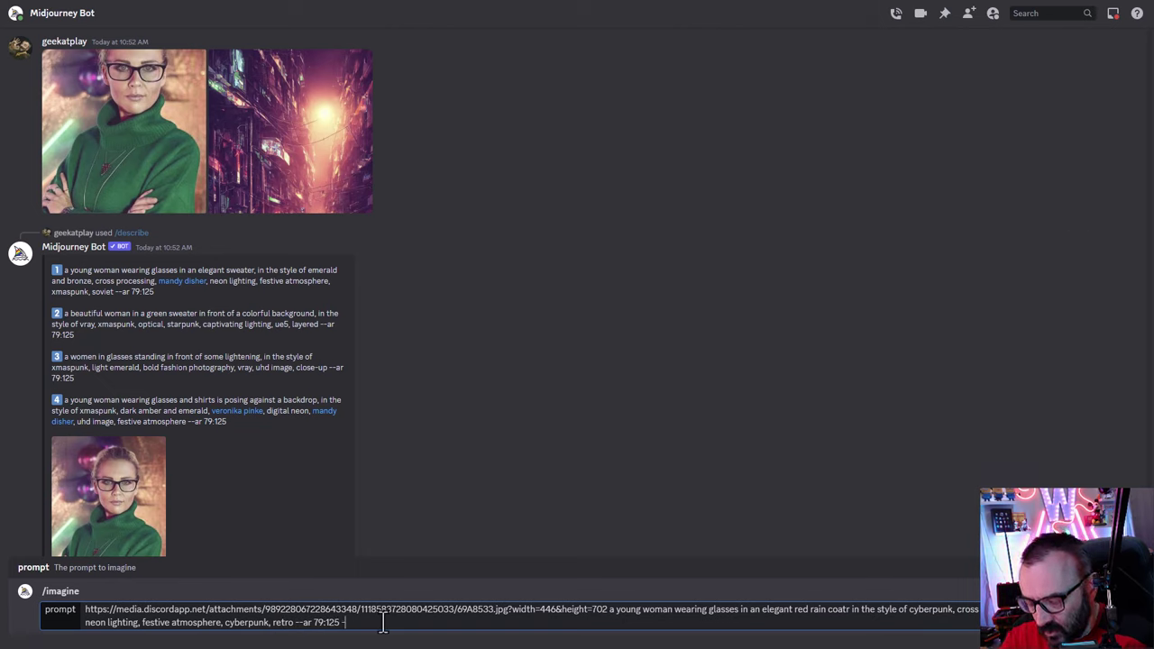
Add the image weight permutations --iw {1.2,1.5,2} to the end of the prompt and generate all three variants
type("iw")
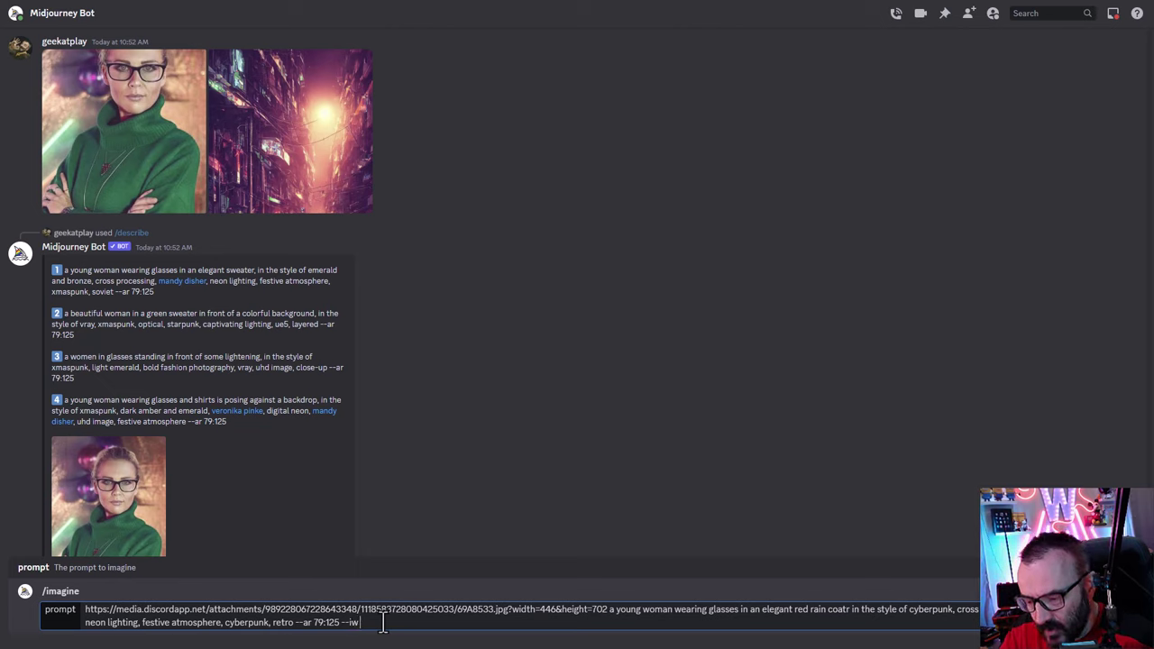
type(" 1")
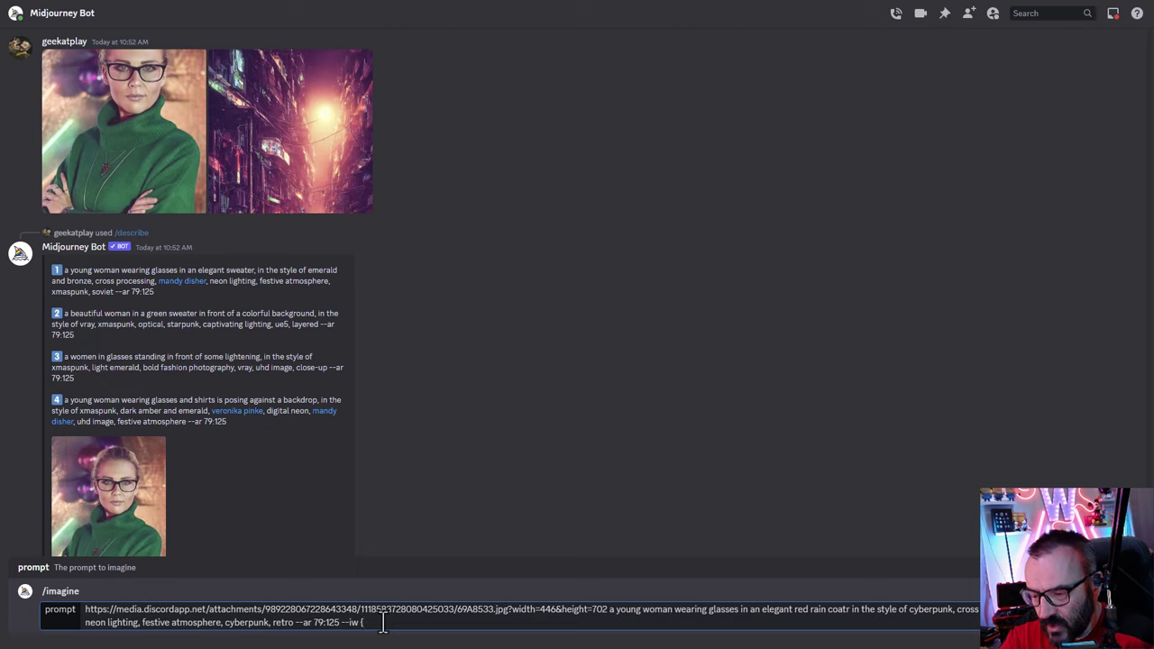
type("1.2,1")
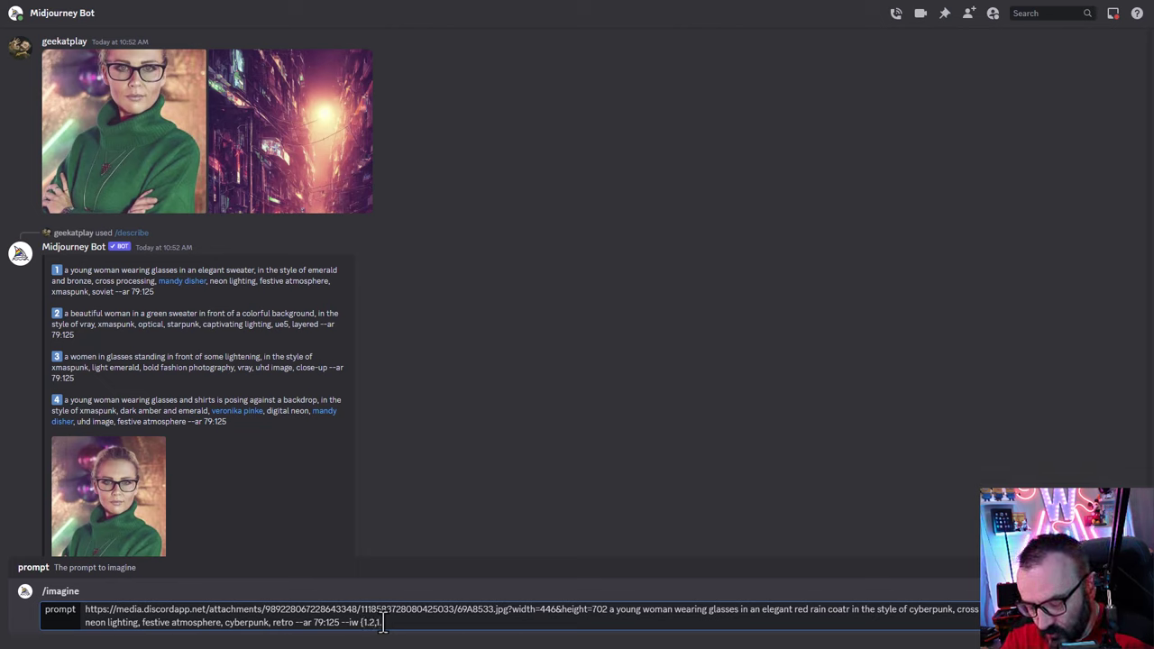
type(",2")
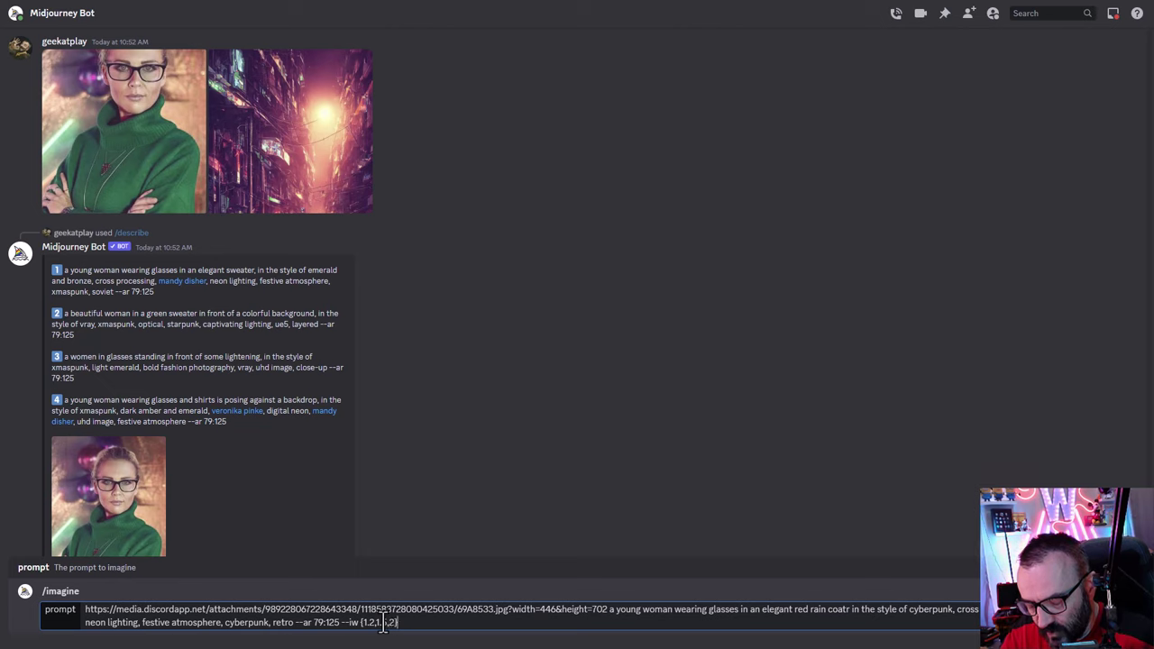
type("5")
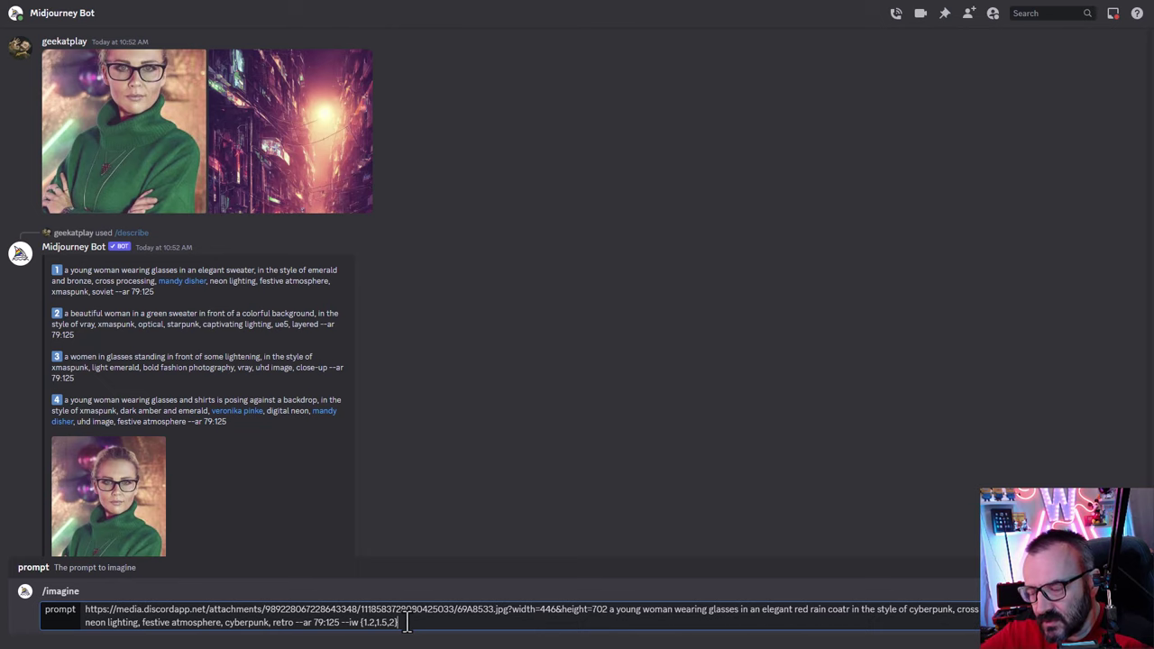
key("Return")
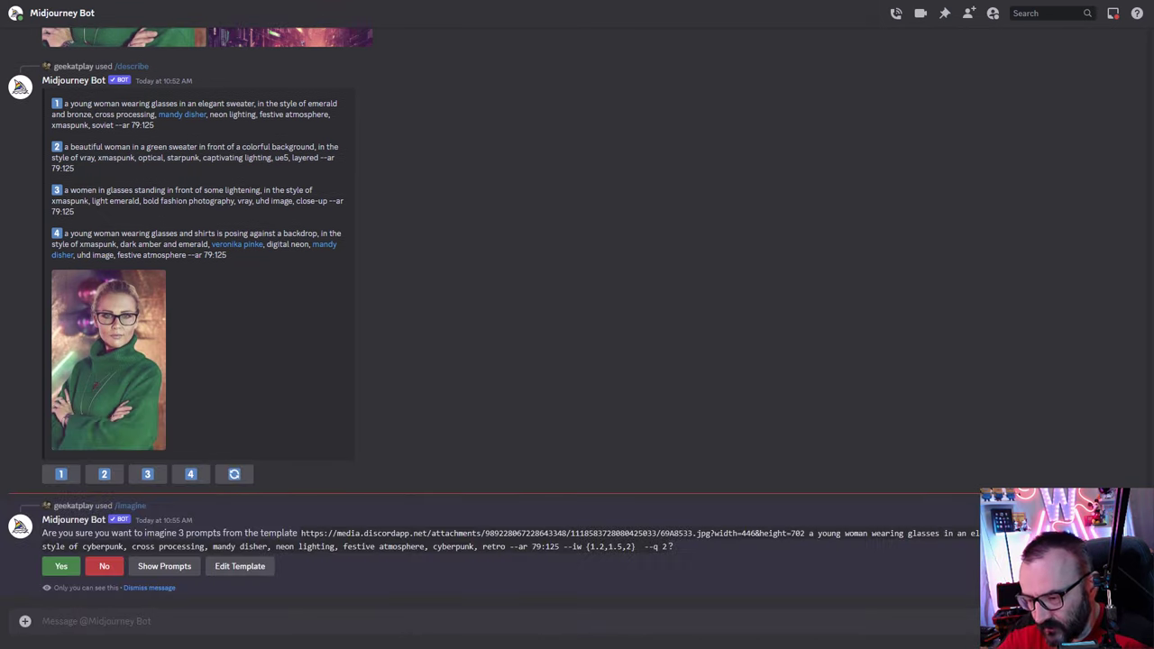
left_click(58, 567)
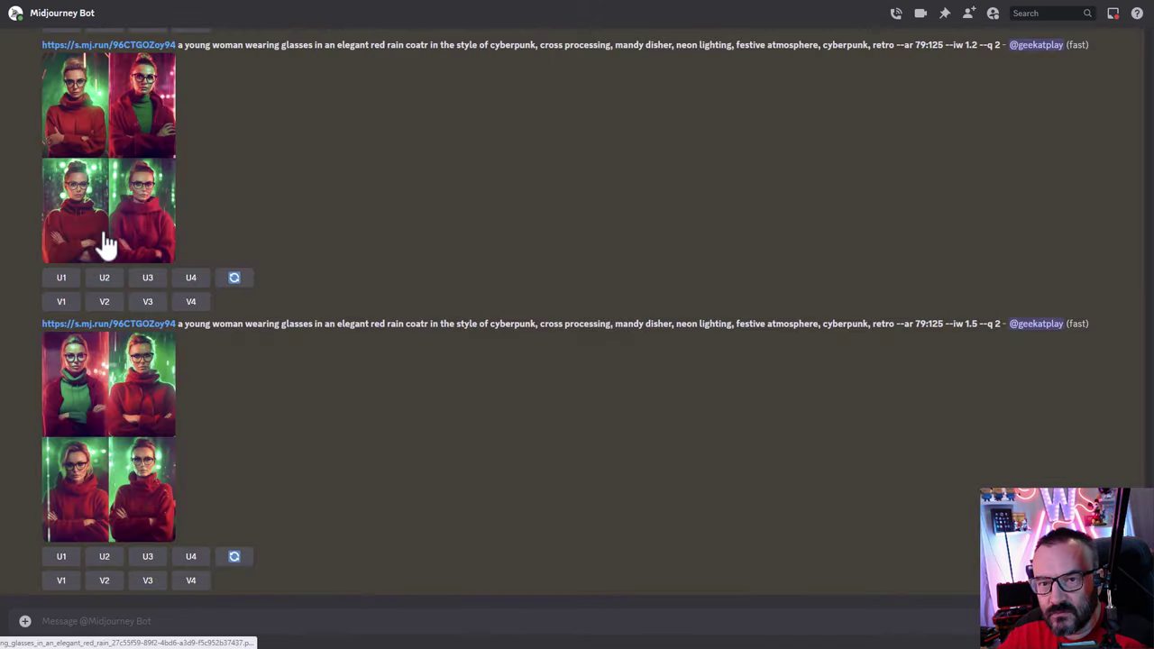
View the grids generated with image weights 2 and 1.2 enlarged to compare the outfit and background colors
scroll(102, 245, "up", 2)
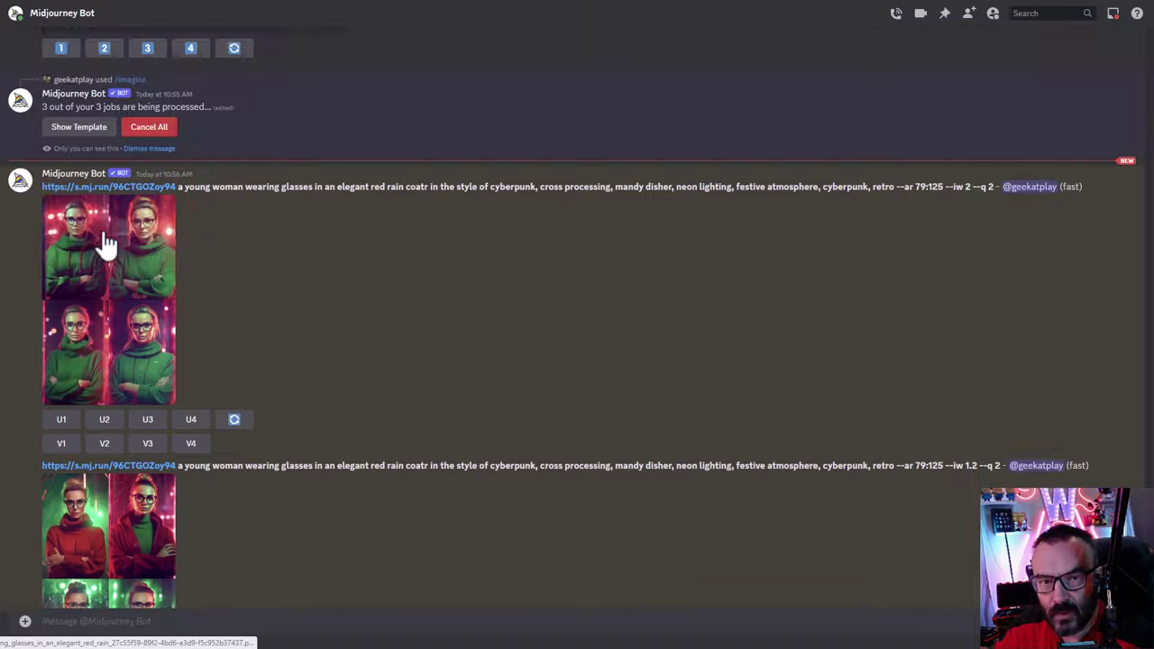
left_click(135, 296)
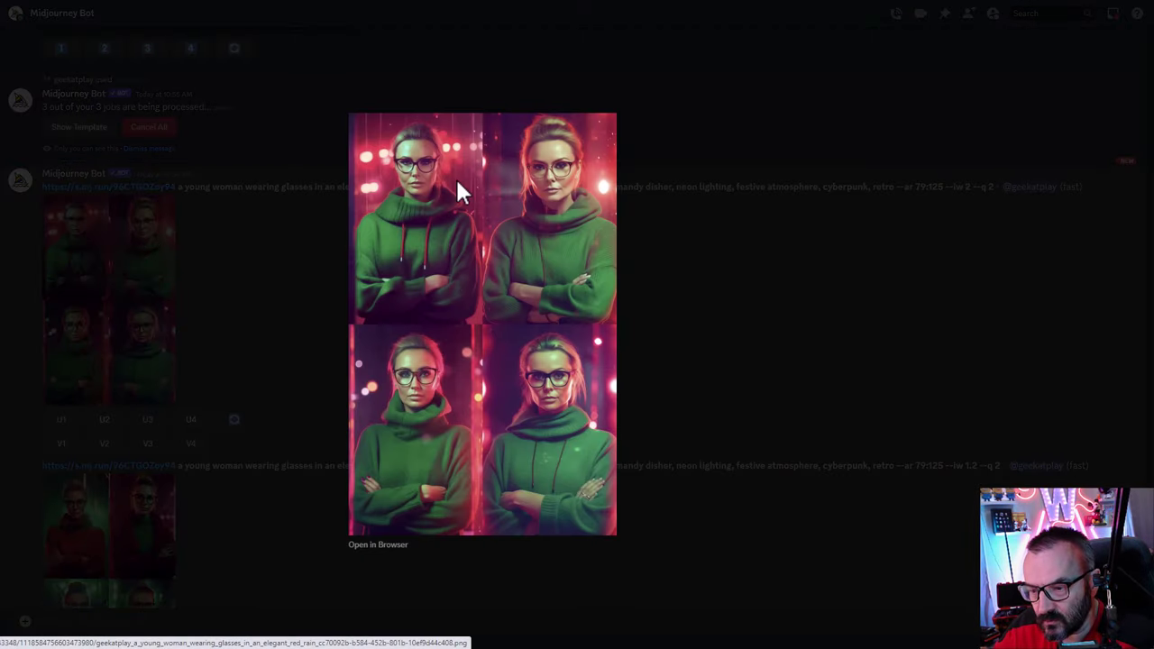
left_click(243, 343)
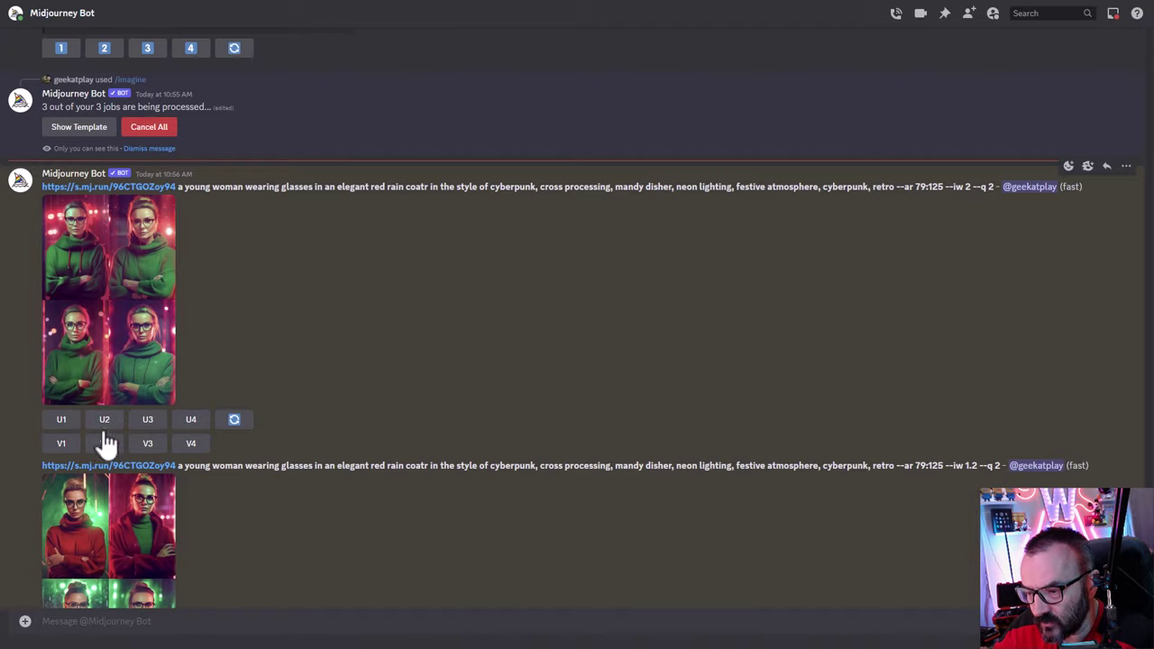
scroll(106, 423, "down", 3)
left_click(128, 301)
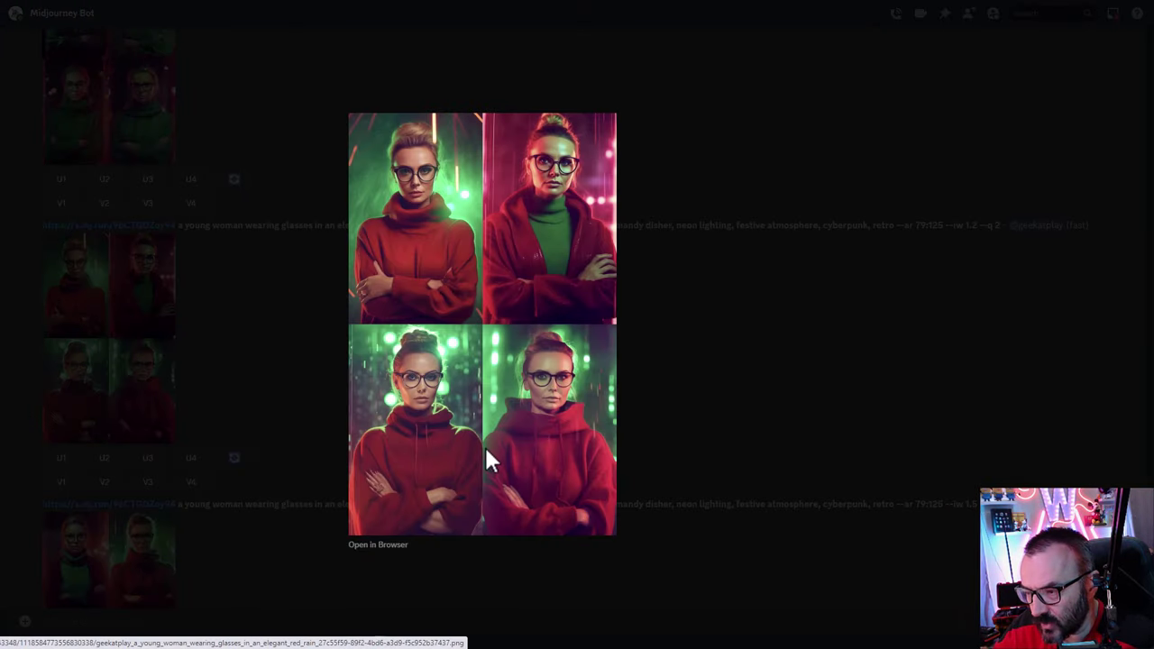
left_click(313, 369)
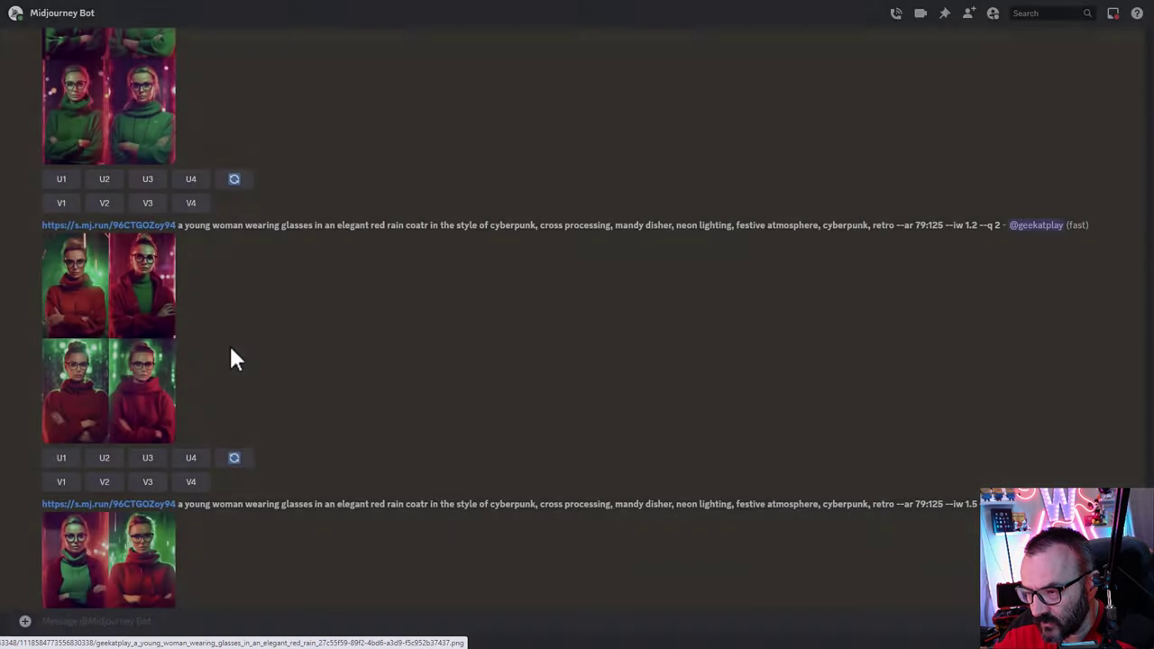
View the grid generated with image weight 1.5 enlarged and upscale its second image
scroll(229, 357, "down", 2)
left_click(134, 425)
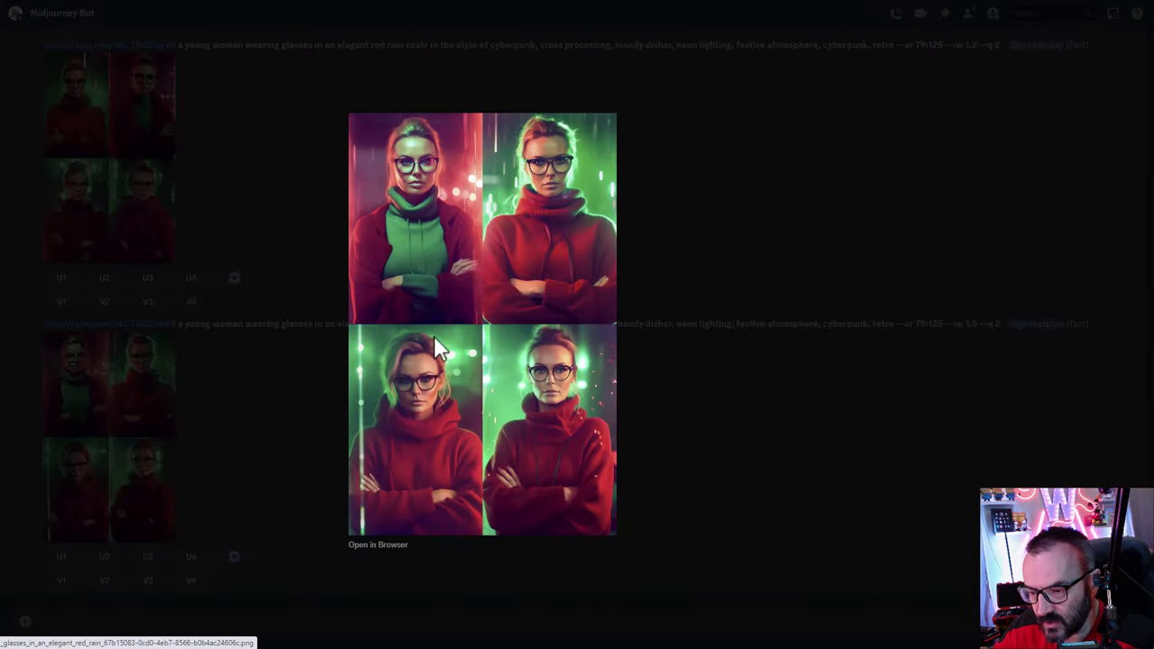
left_click(260, 198)
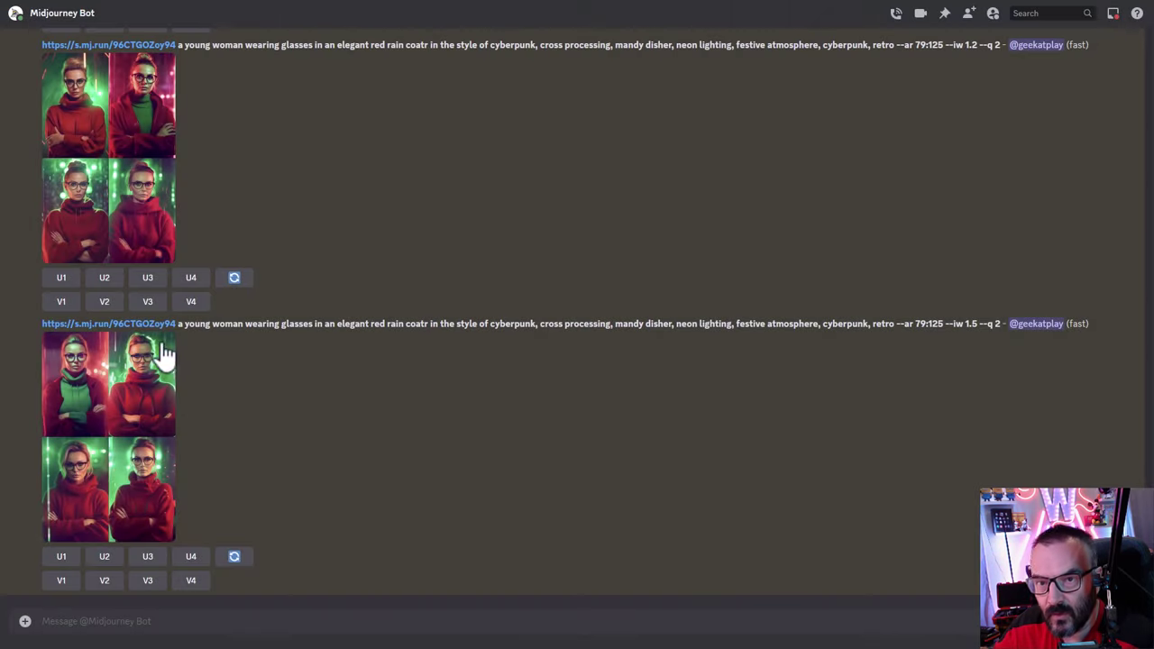
left_click(155, 420)
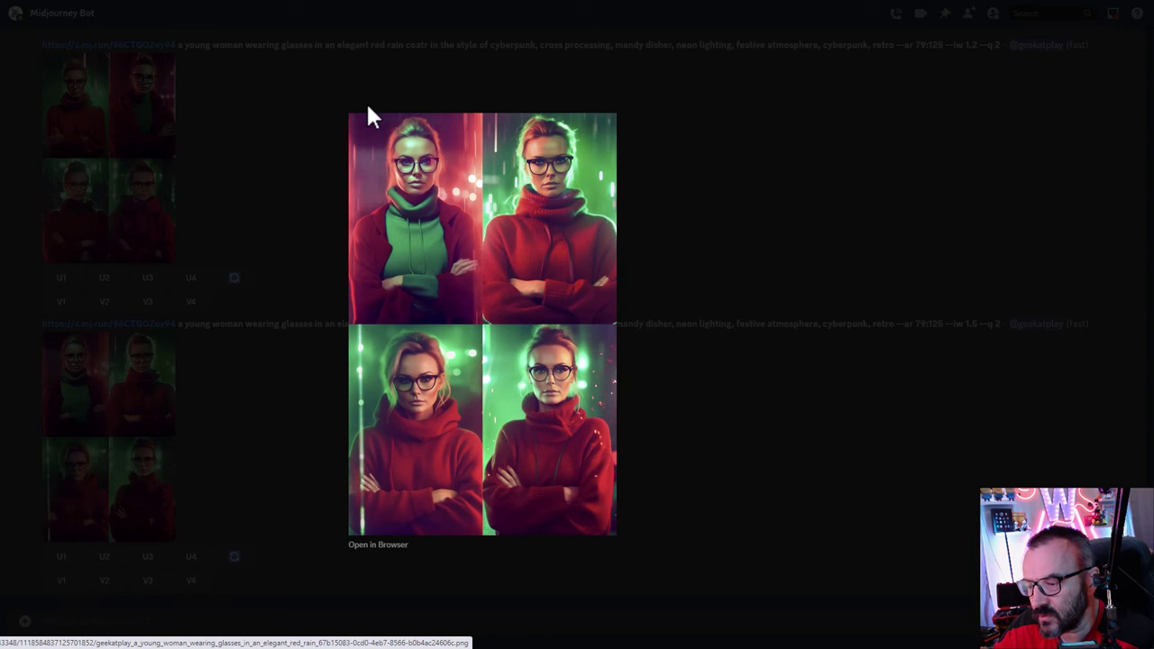
left_click(677, 206)
left_click(103, 559)
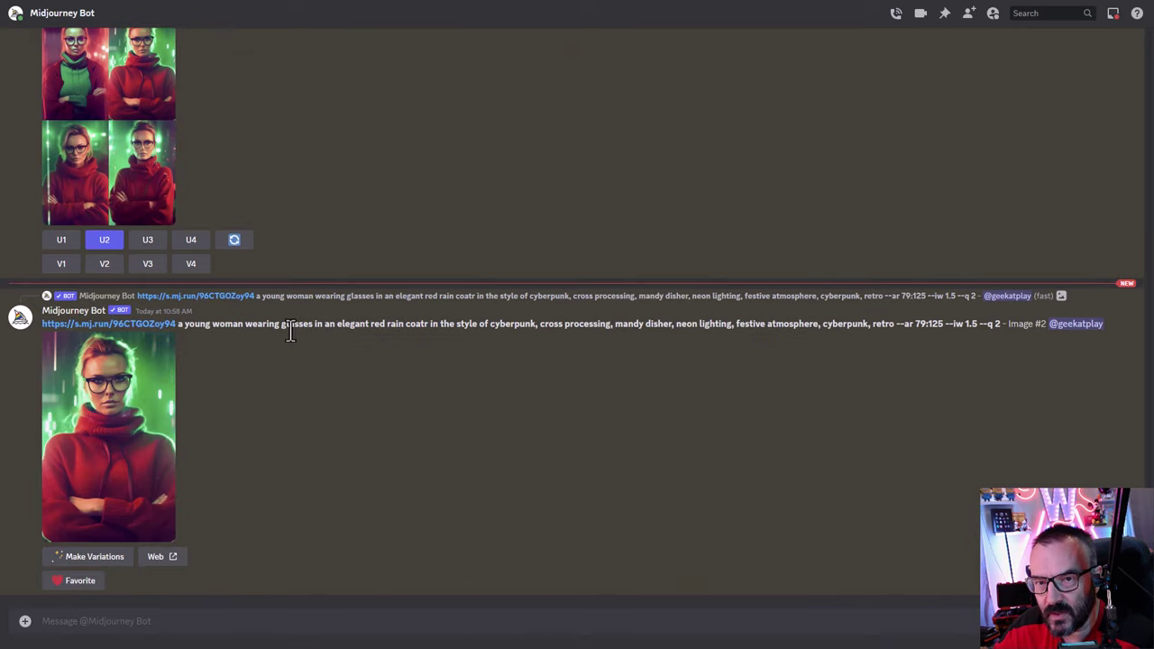
Start an /imagine prompt with the copied address of the Geekatplay_Neonpunk_backdrops_11.png image as its first image prompt
type("/im")
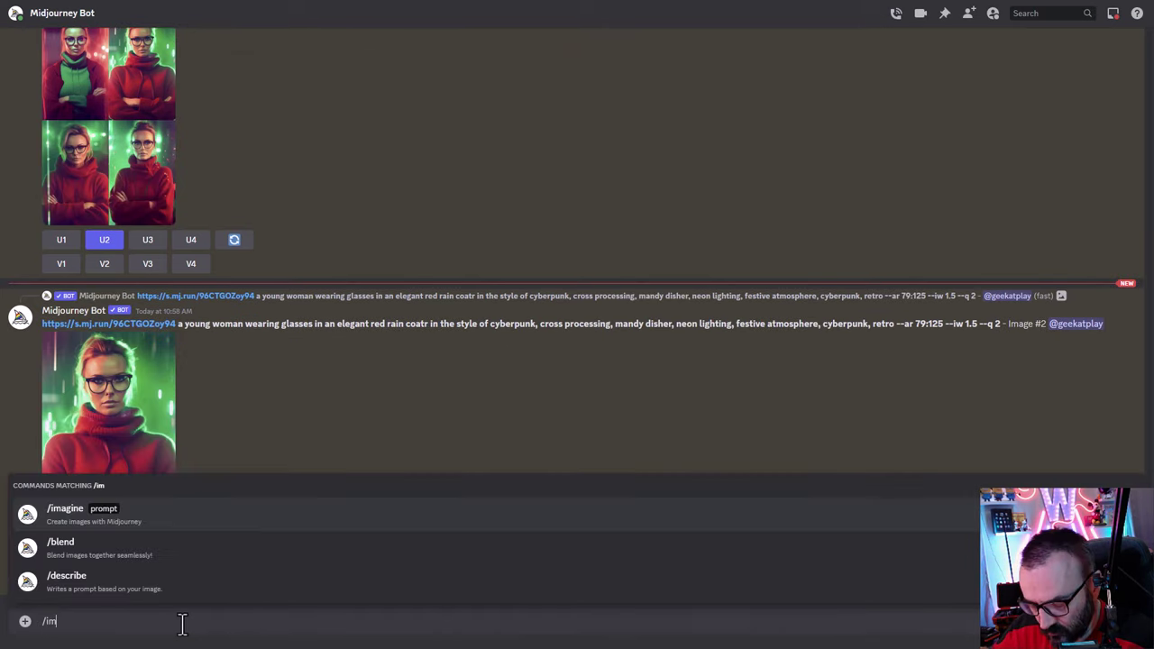
key("Tab")
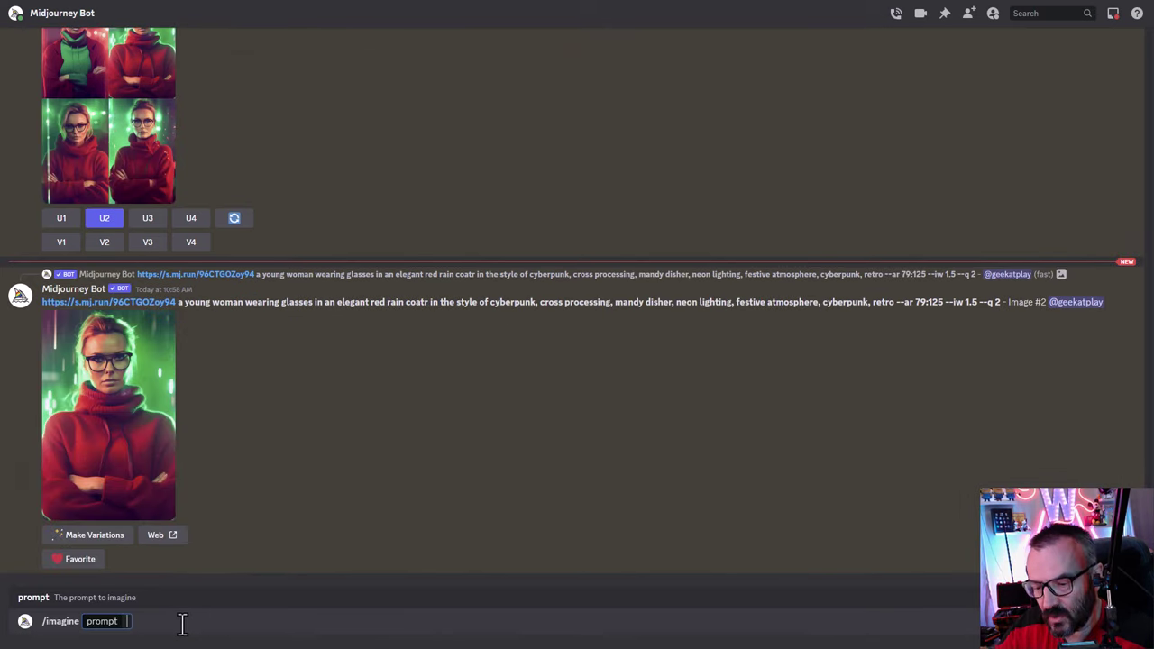
key("ctrl+v")
scroll(330, 478, "up", 10)
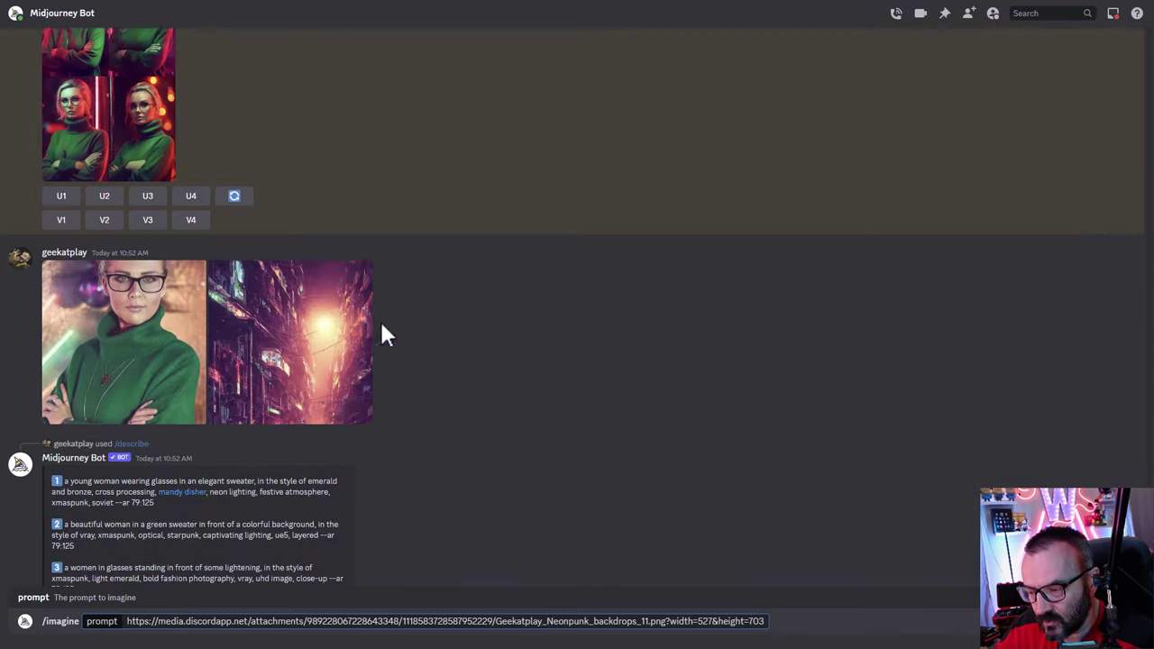
scroll(399, 468, "down", 10)
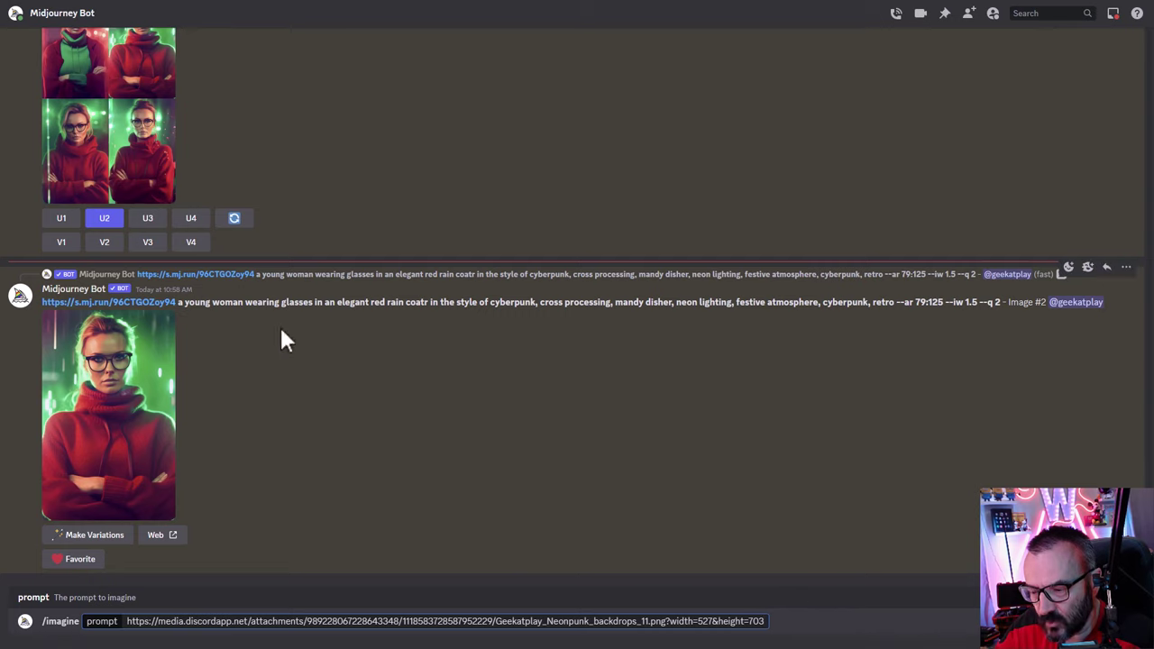
Append the upscaled image's prompt, from its portrait link through --iw 1.5, after the backdrop address and generate the images
left_click_drag(39, 297, 976, 302)
key("ctrl+c")
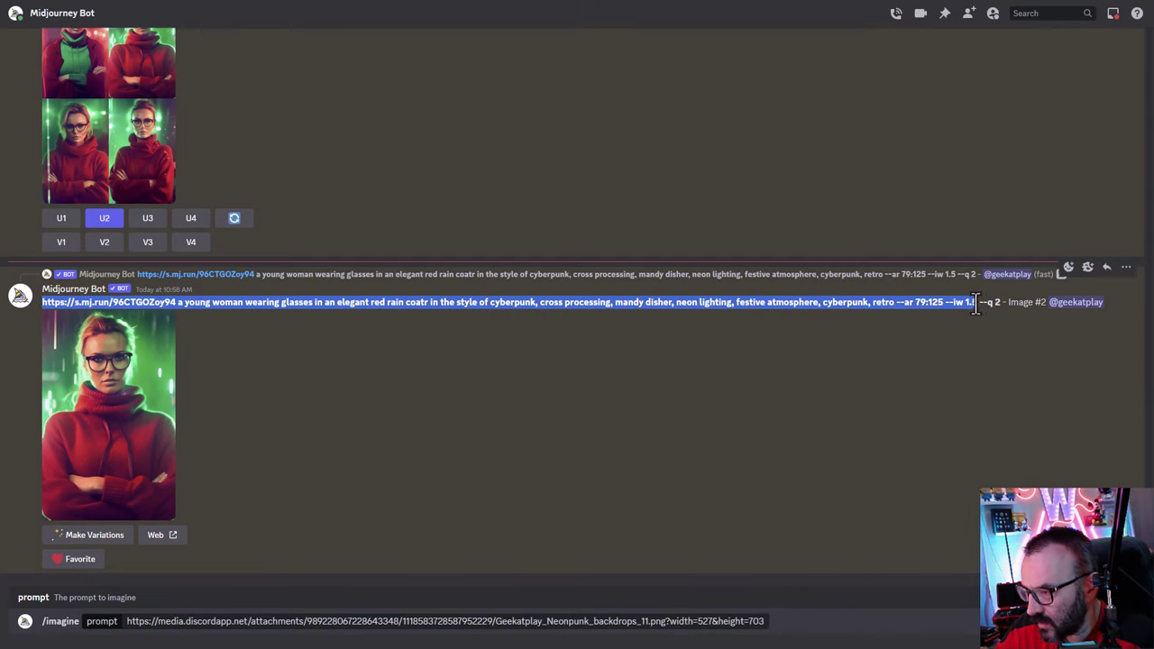
left_click(768, 621)
key("ctrl+v")
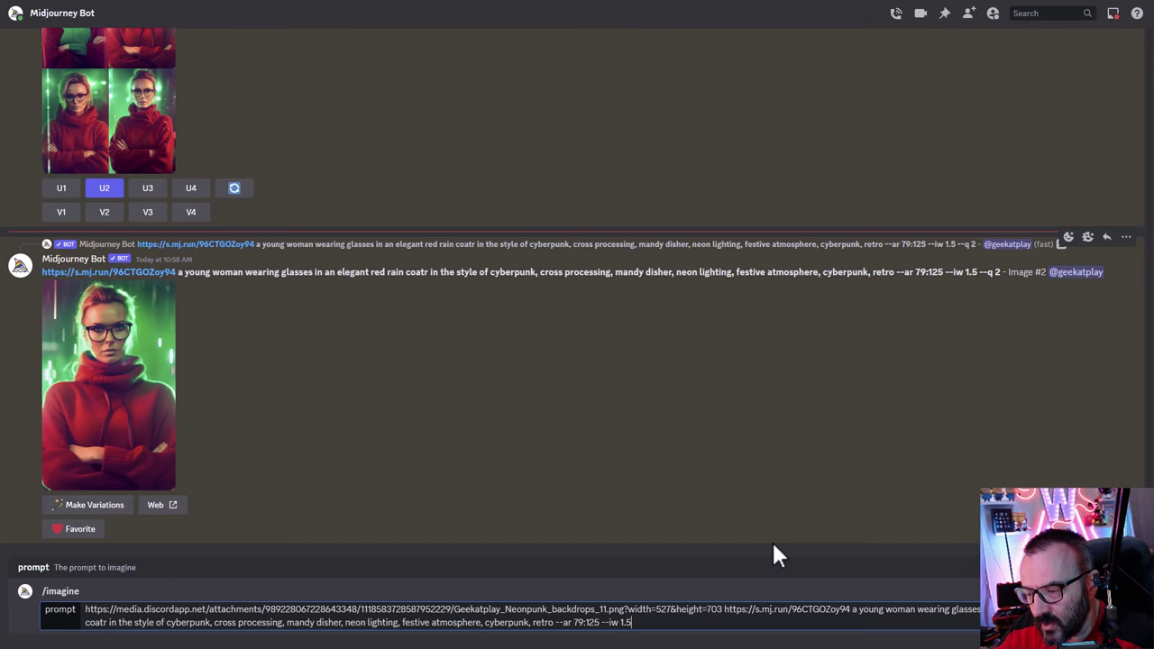
key("Return")
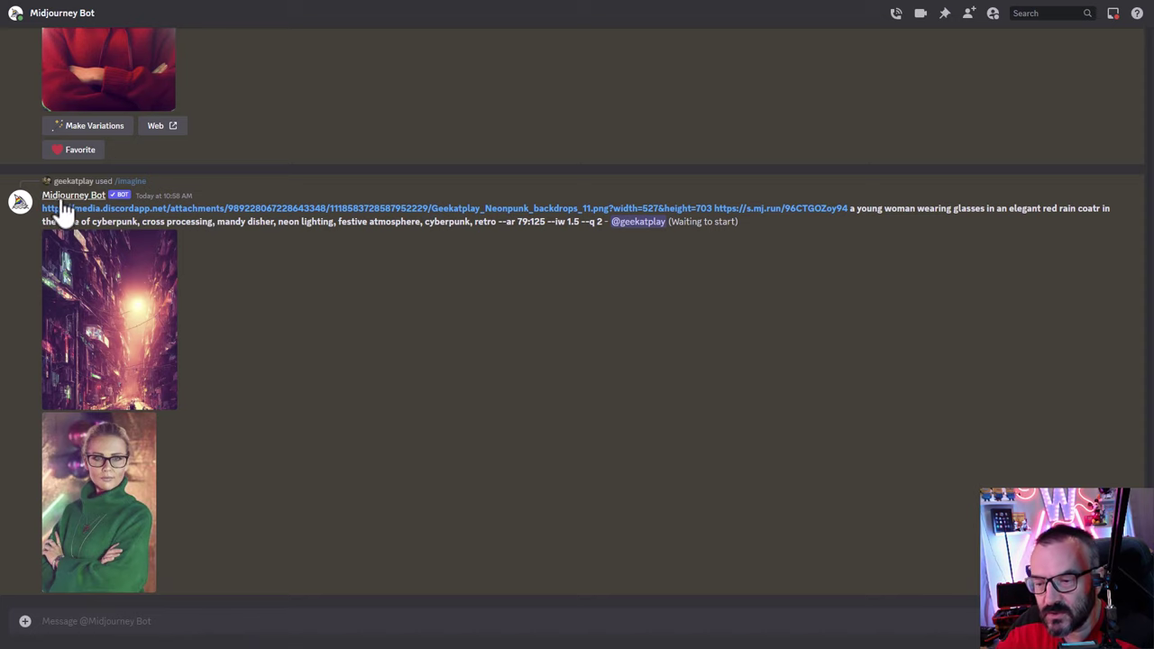
Start another /imagine prompt with the address of the Geekatplay_Neonpunk_backdrops_11.png image
left_click_drag(38, 203, 699, 204)
triple_click(703, 209)
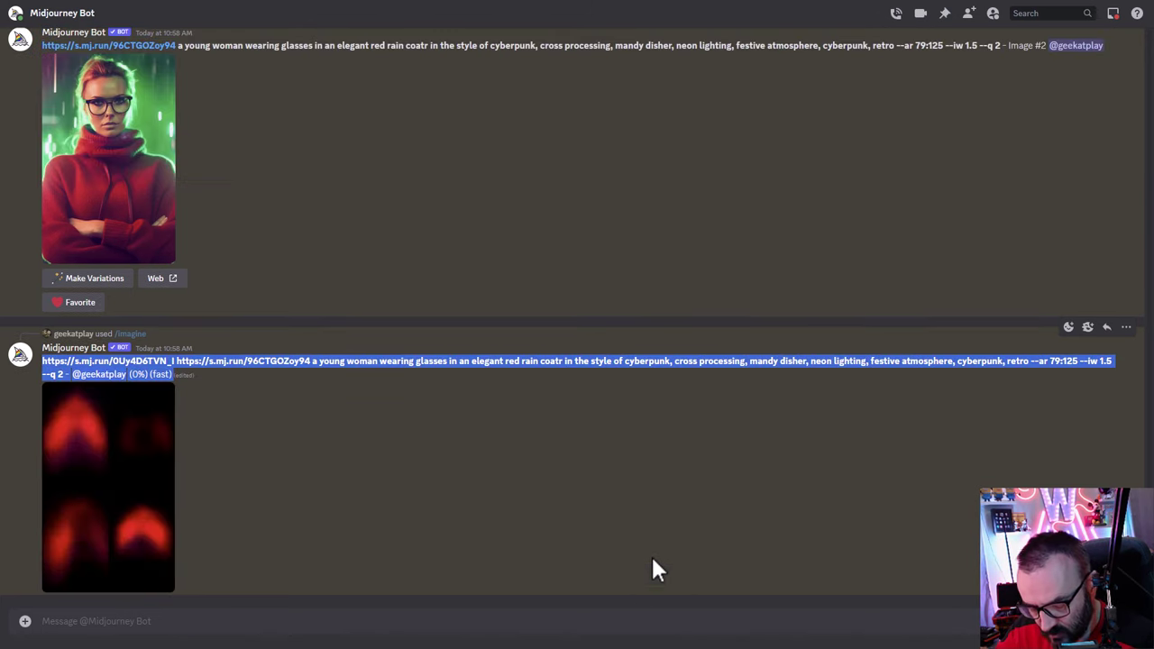
left_click(156, 621)
type("/im")
key("Tab")
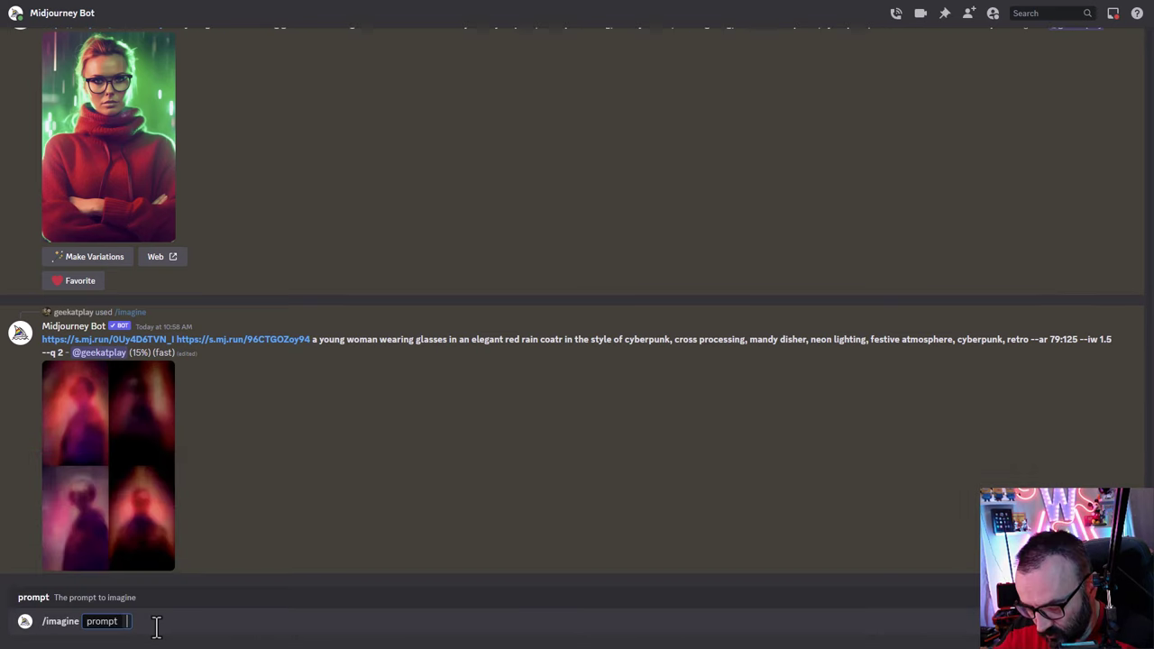
key("ctrl+v")
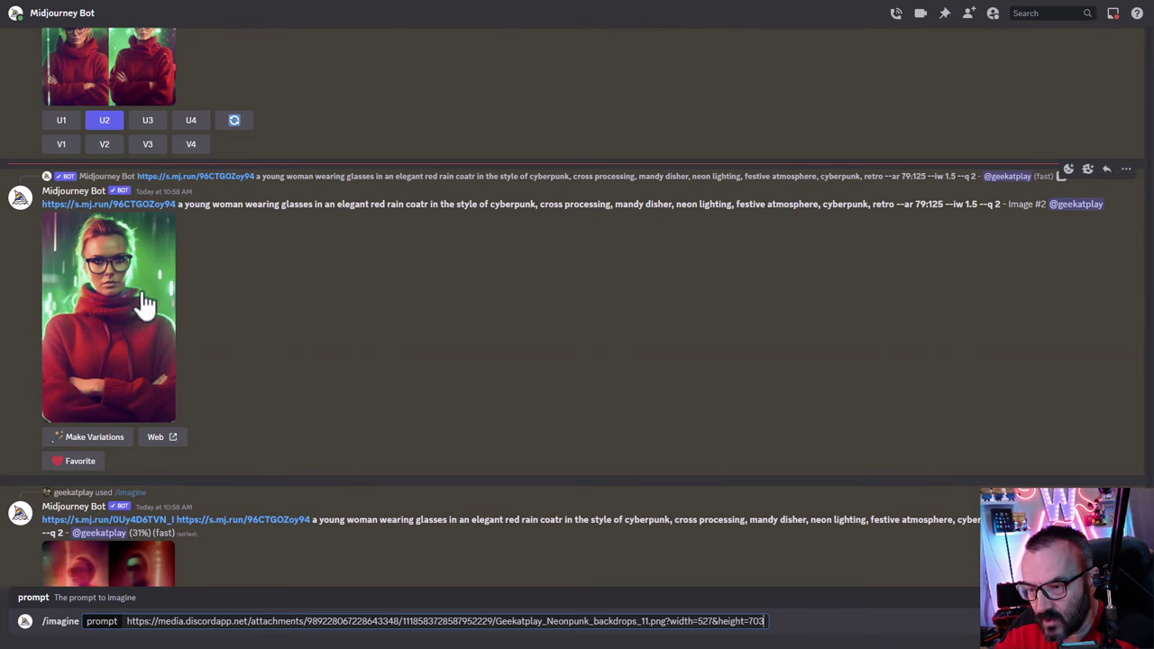
Copy the address of the upscaled red sweater image and add it as the second image prompt after the backdrop address
left_click(152, 316)
right_click(484, 295)
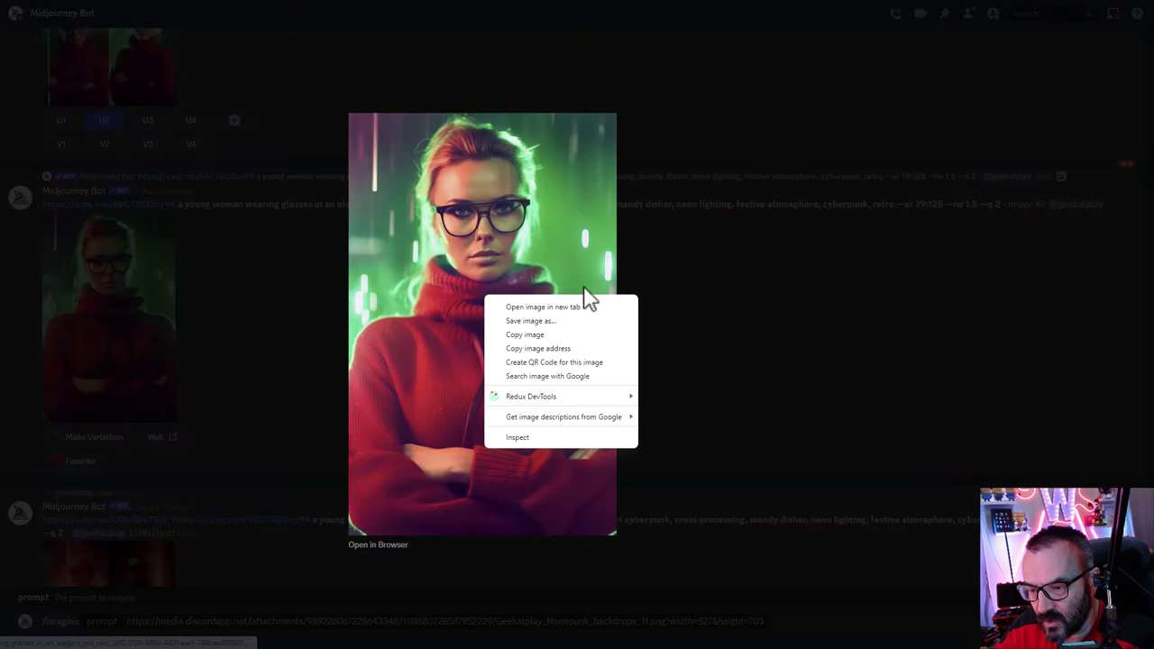
left_click(574, 350)
left_click(738, 359)
scroll(217, 473, "down", 3)
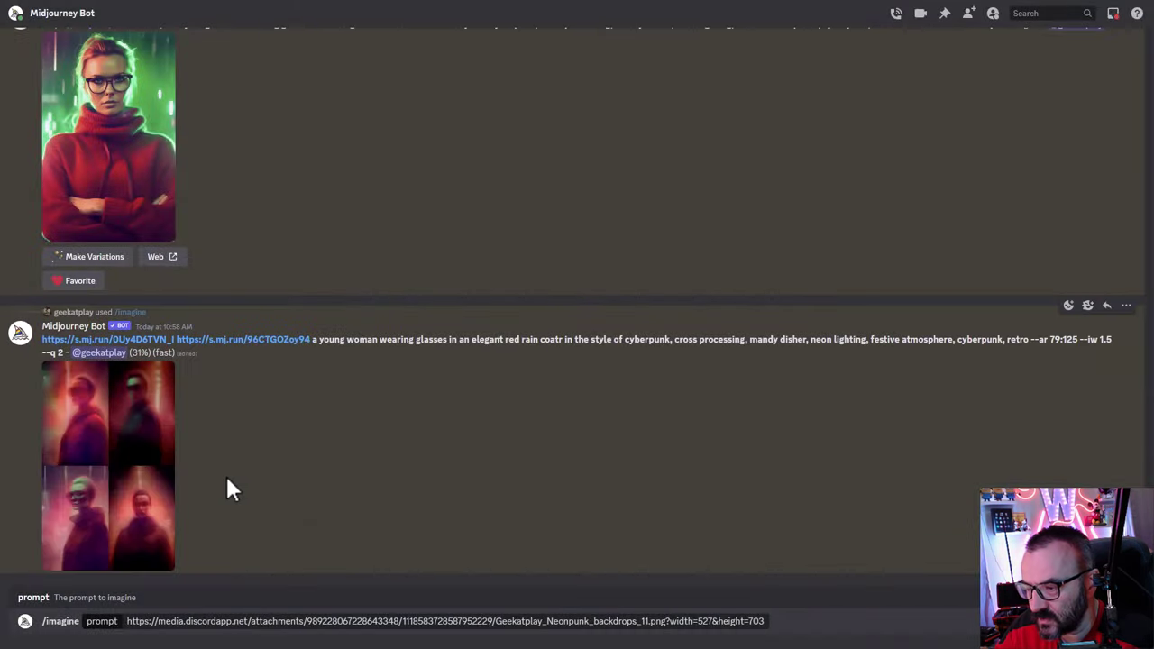
left_click(765, 638)
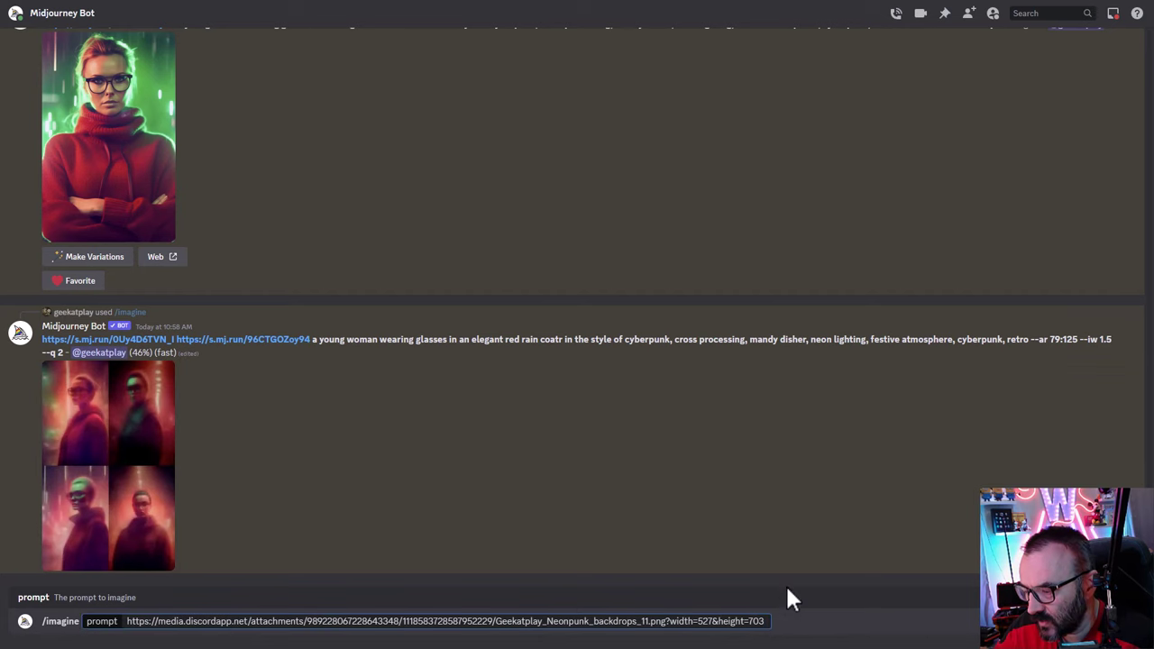
key("ctrl+v")
Append the earlier text prompt, from "a young woman wearing glasses" through --iw 1.5, after both image addresses and generate the images
scroll(352, 216, "up", 3)
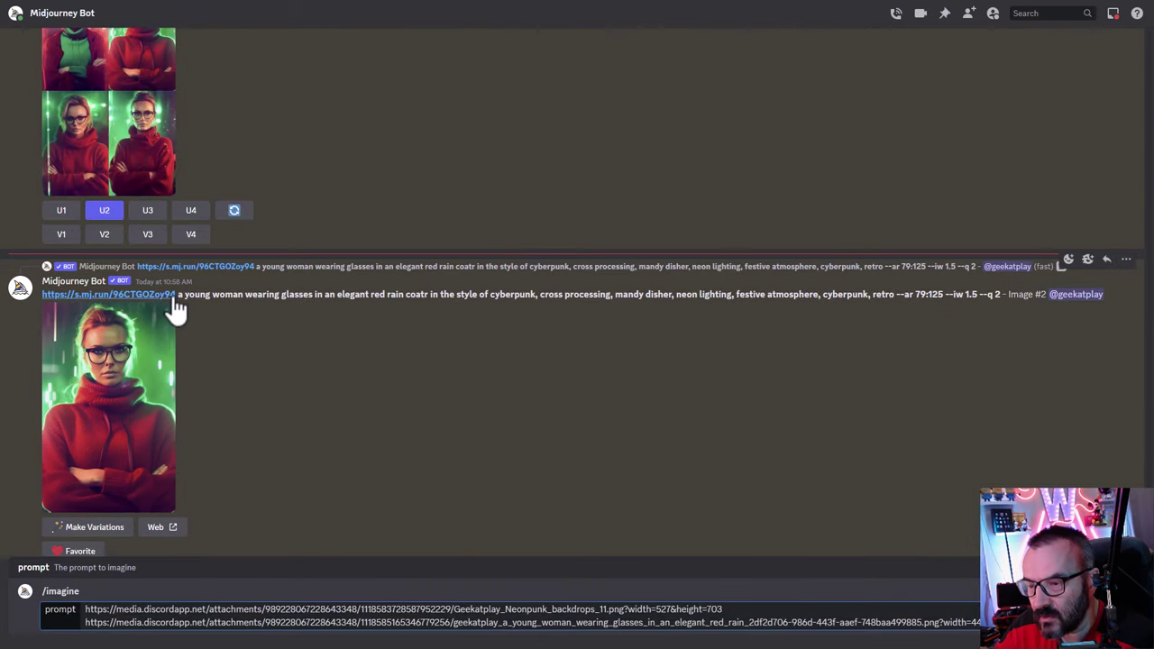
left_click_drag(178, 298, 979, 297)
scroll(618, 478, "down", 3)
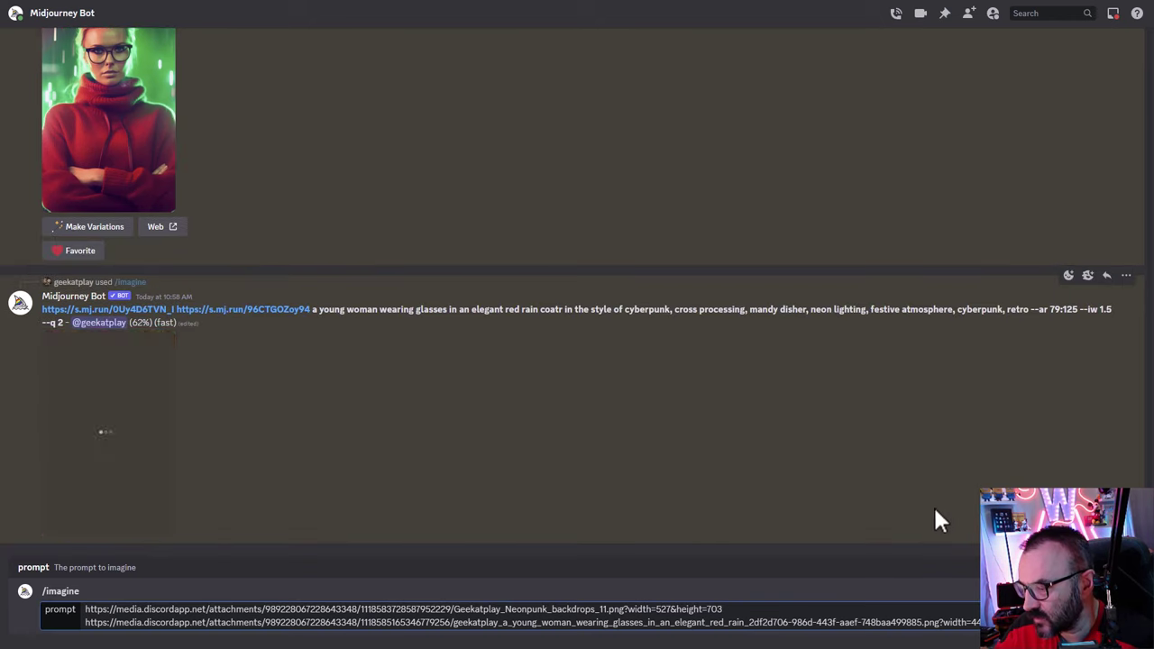
key("ctrl+v")
key("Return")
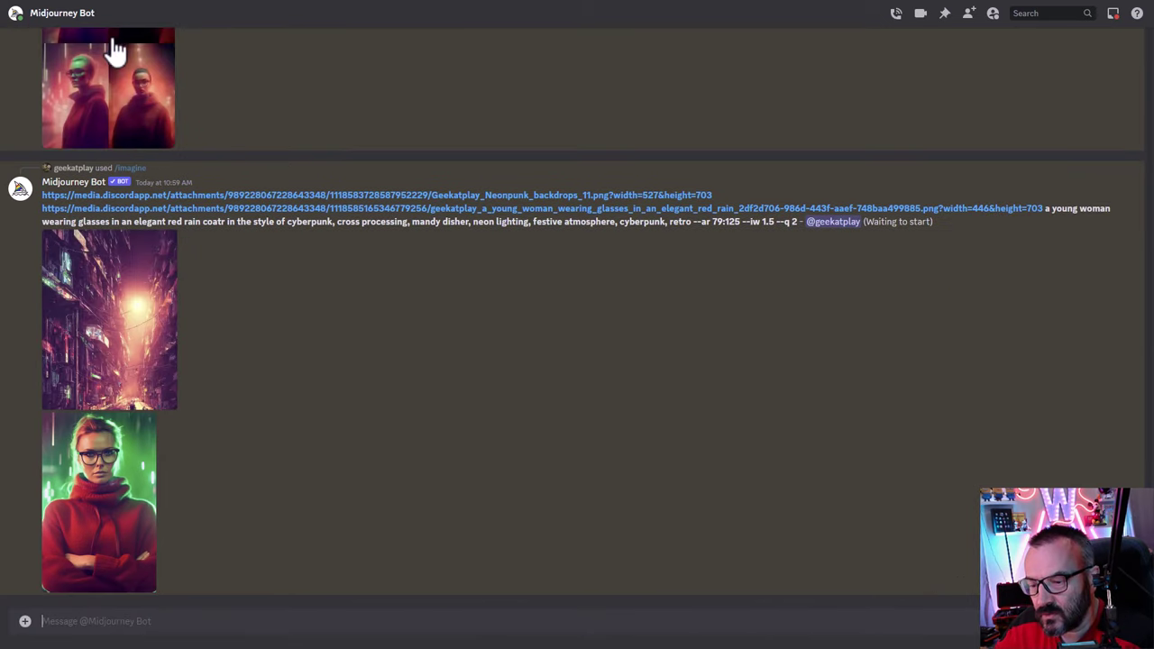
View both backdrop-and-portrait grids enlarged, and upscale the third image of the grid based on the red sweater image
scroll(193, 185, "up", 2)
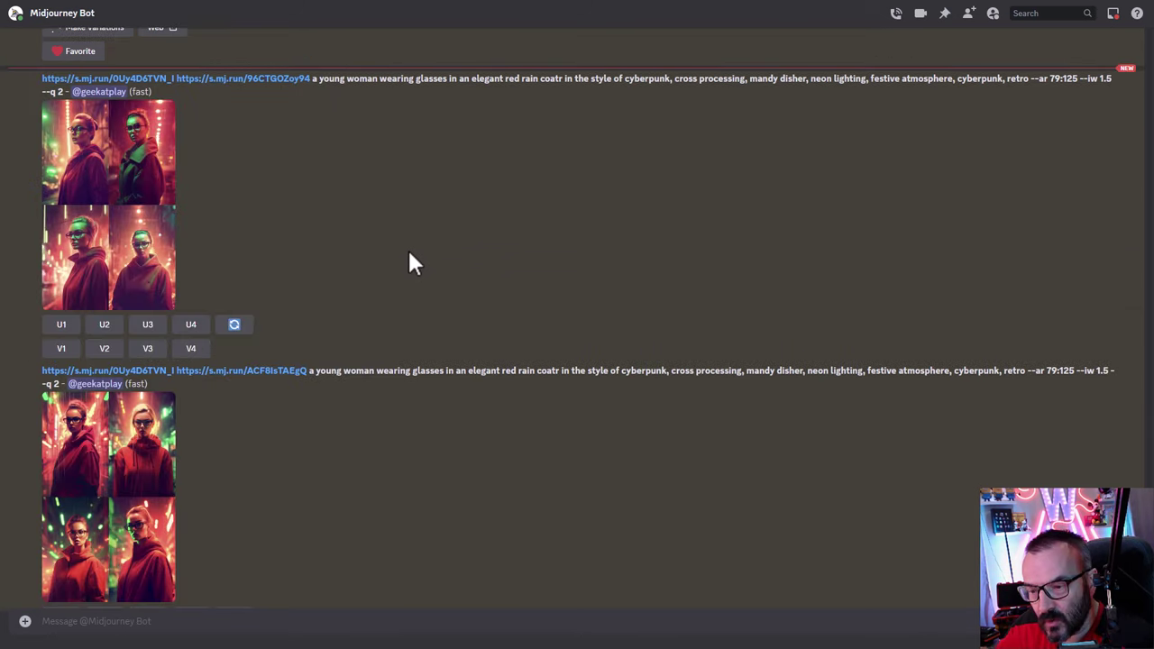
left_click(138, 182)
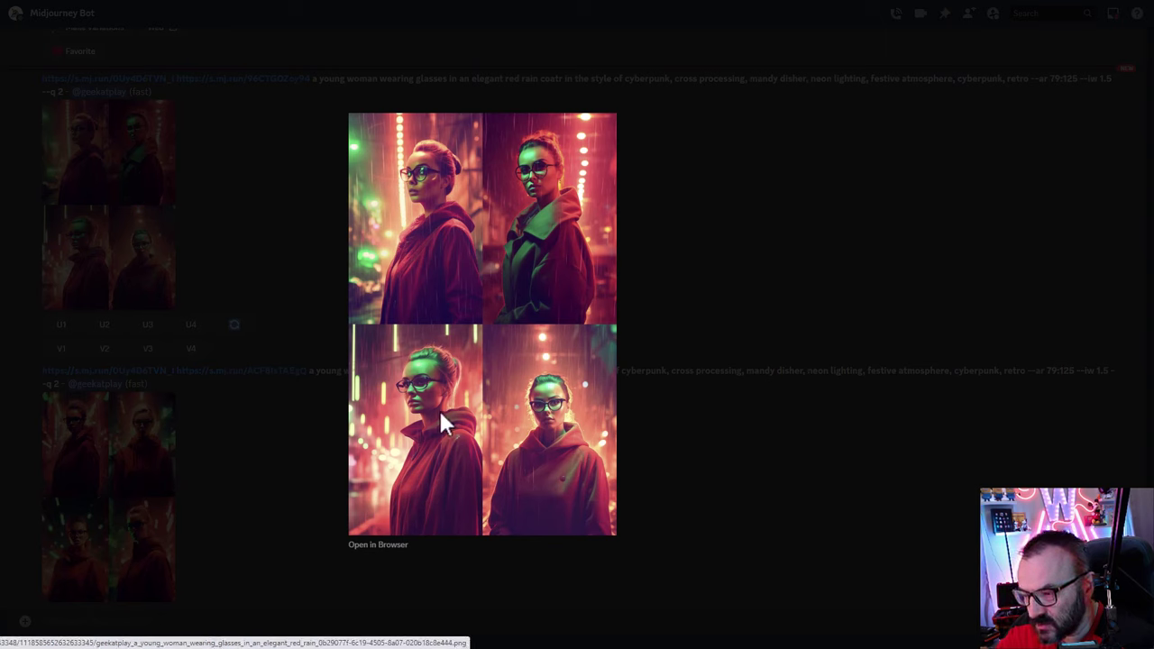
left_click(755, 274)
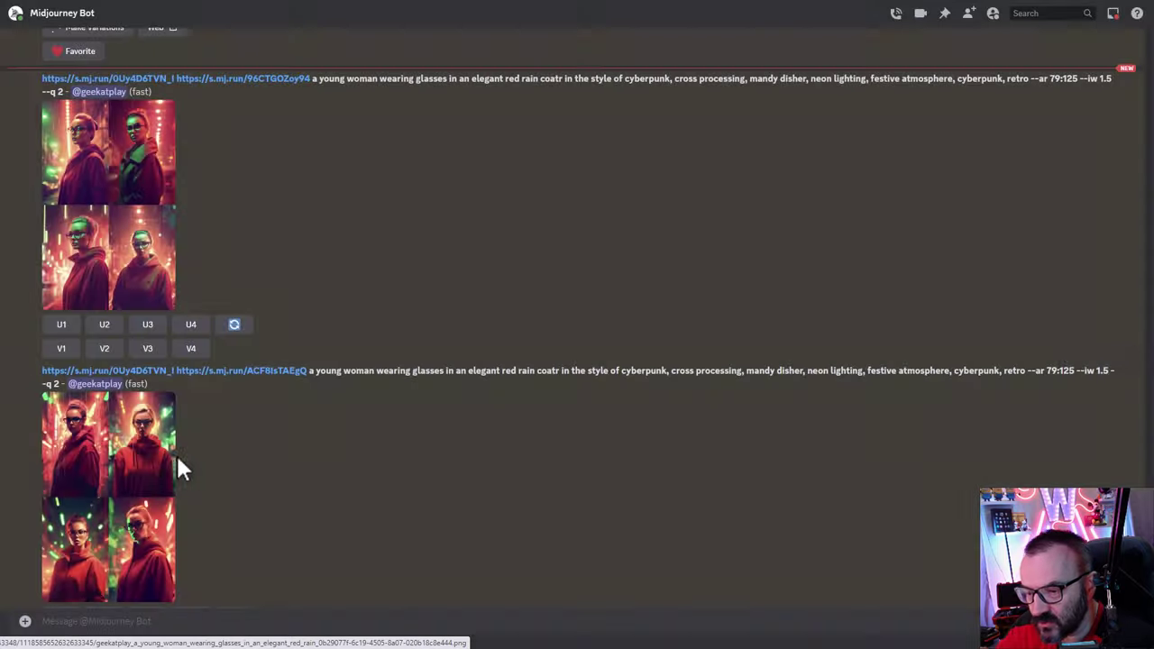
left_click(128, 484)
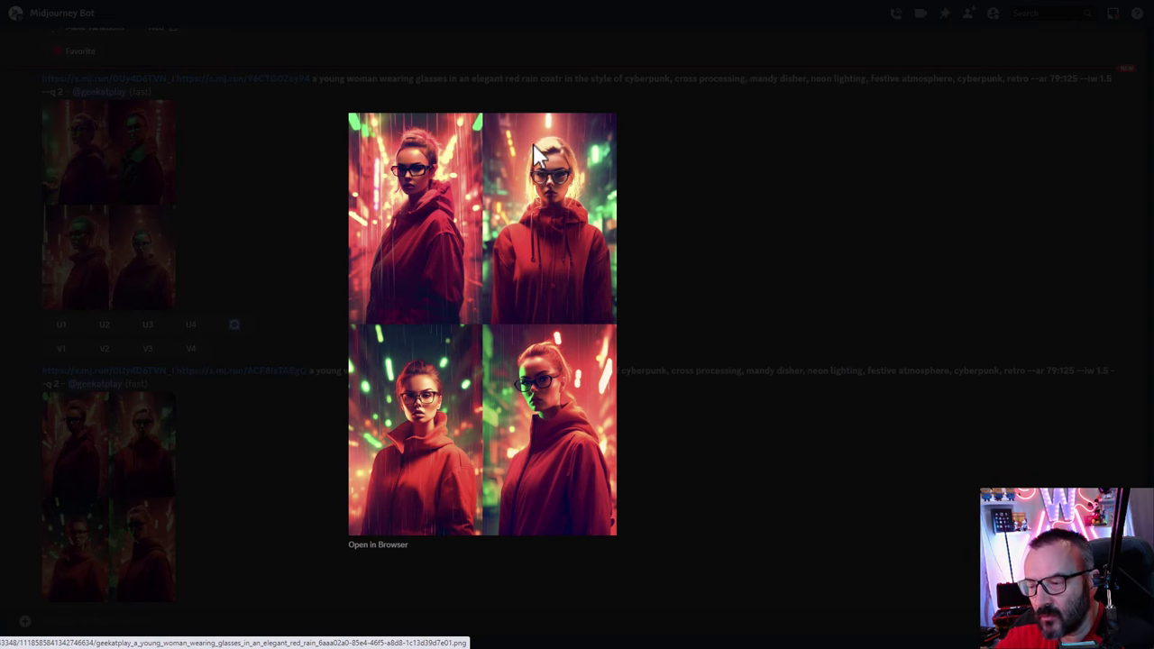
left_click(681, 188)
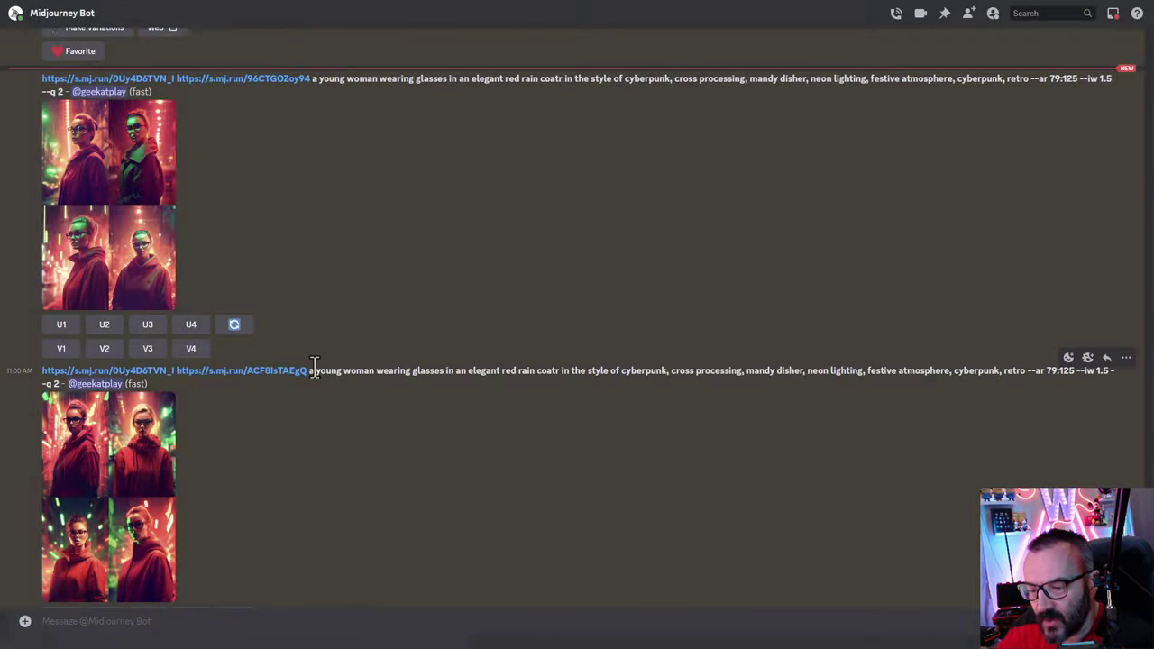
scroll(271, 433, "down", 1)
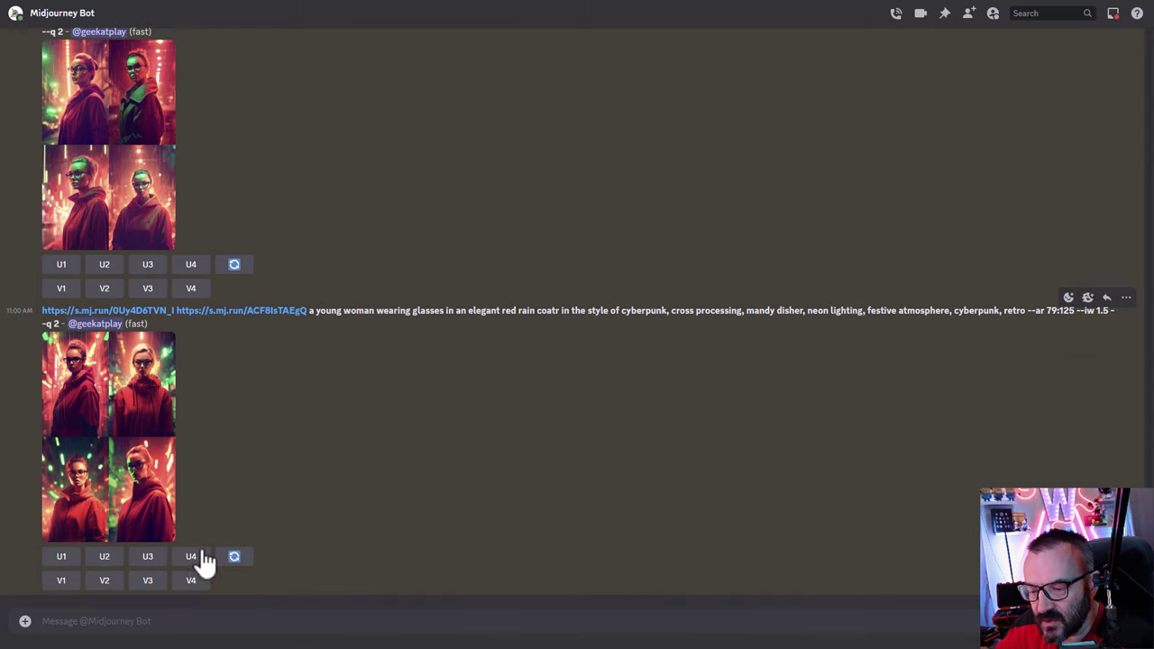
left_click(145, 556)
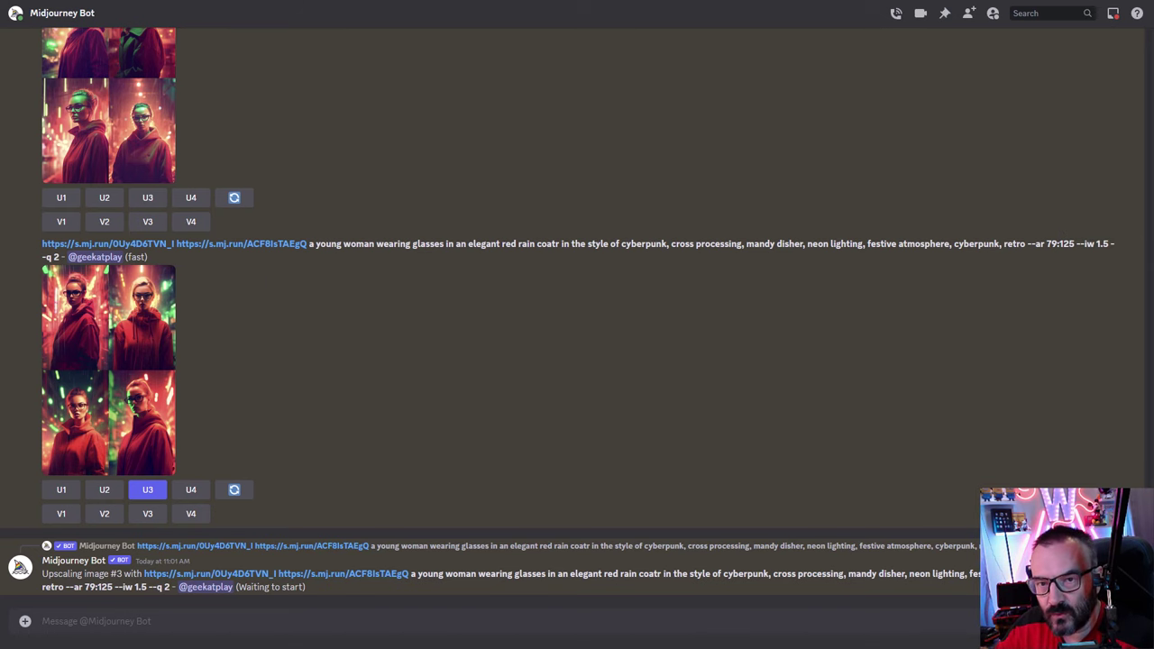
Copy the address of the originally uploaded green sweater portrait and start a new /imagine prompt with it
scroll(577, 316, "up", 15)
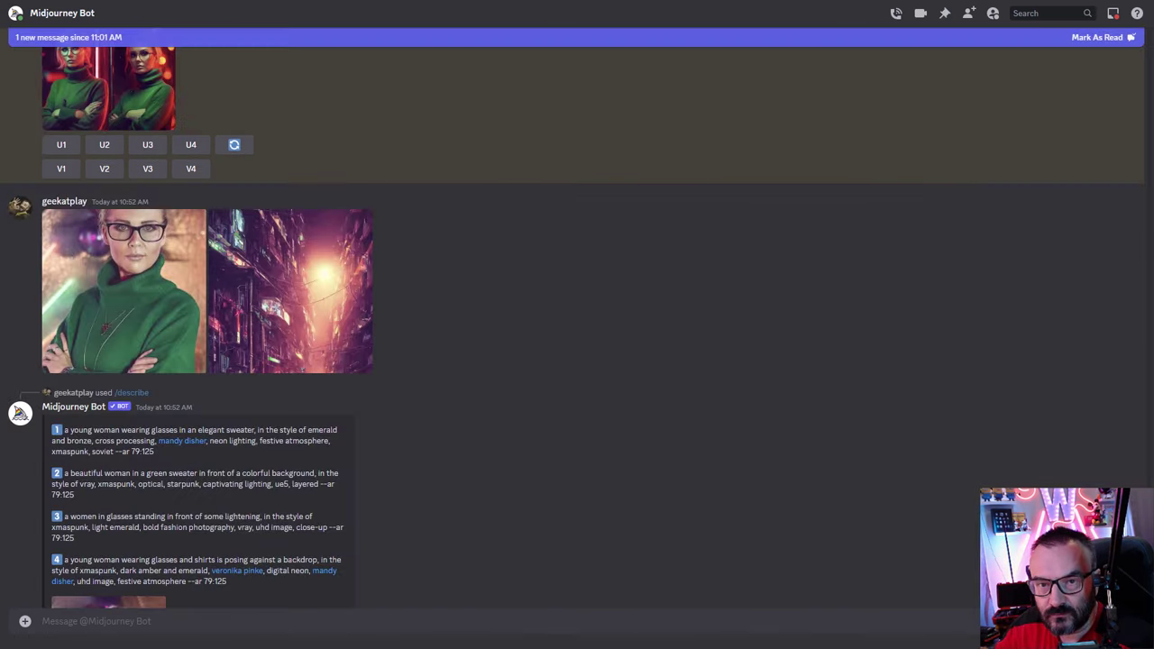
left_click(149, 306)
right_click(431, 283)
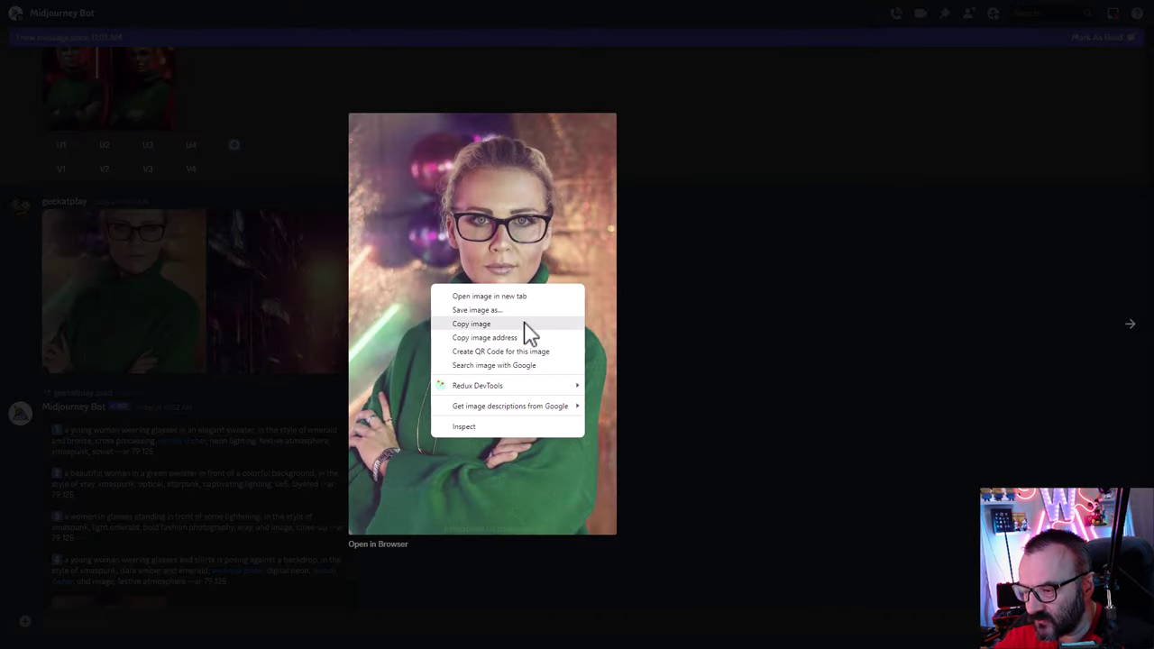
left_click(523, 338)
left_click(713, 391)
scroll(356, 541, "down", 5)
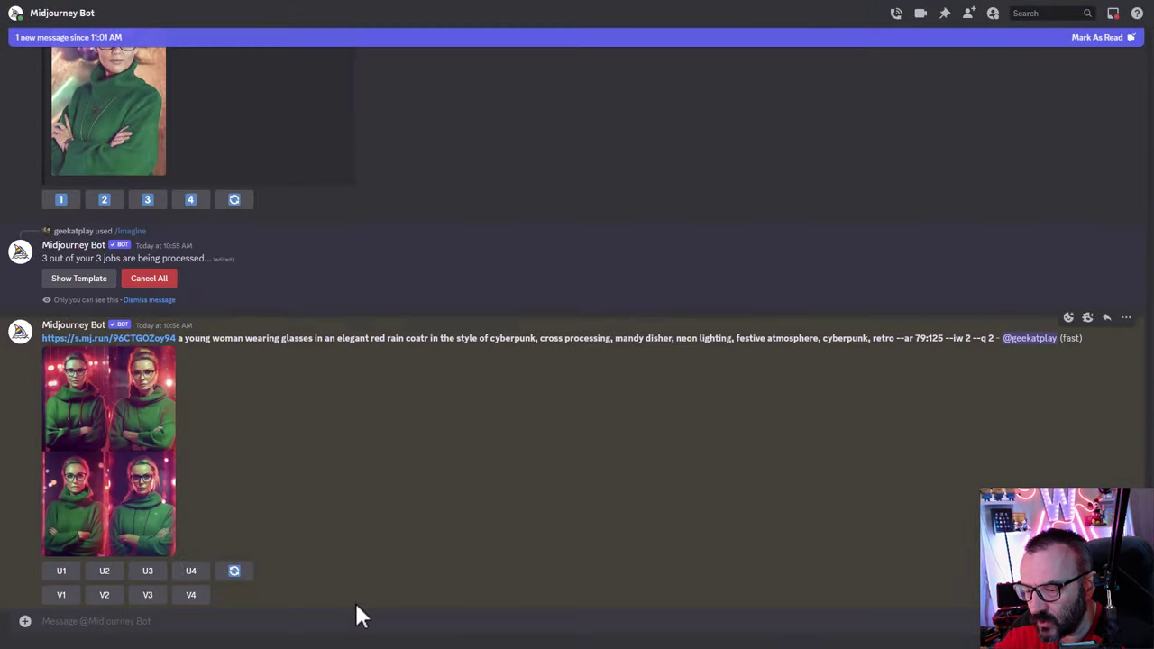
scroll(354, 586, "down", 10)
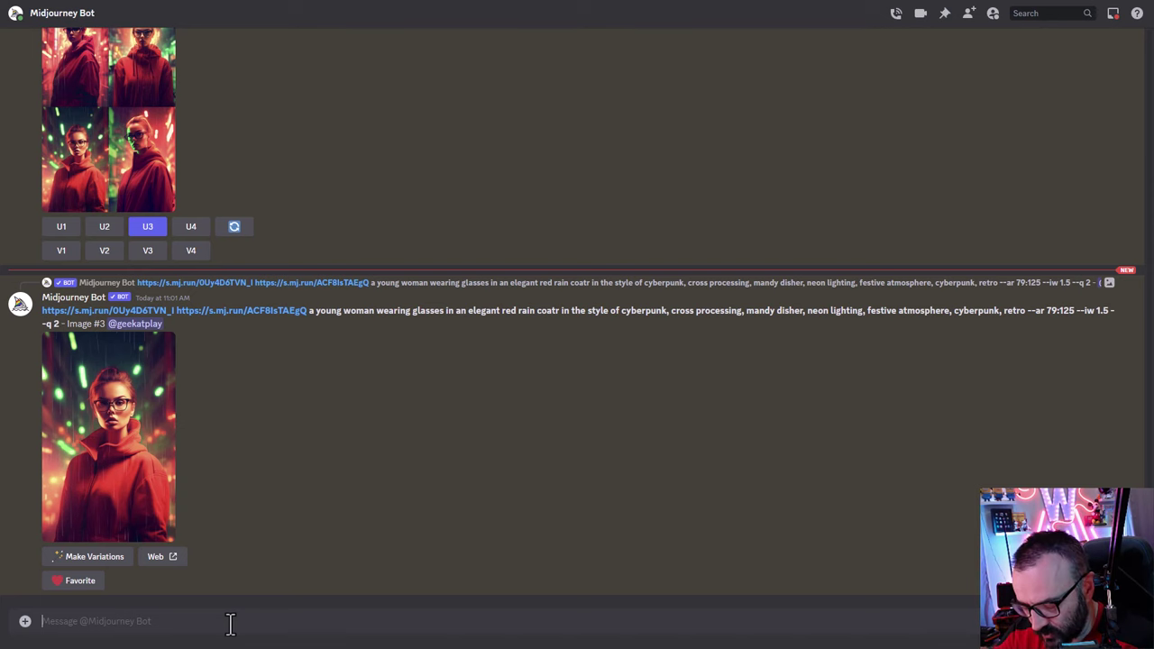
type("/im")
key("Tab")
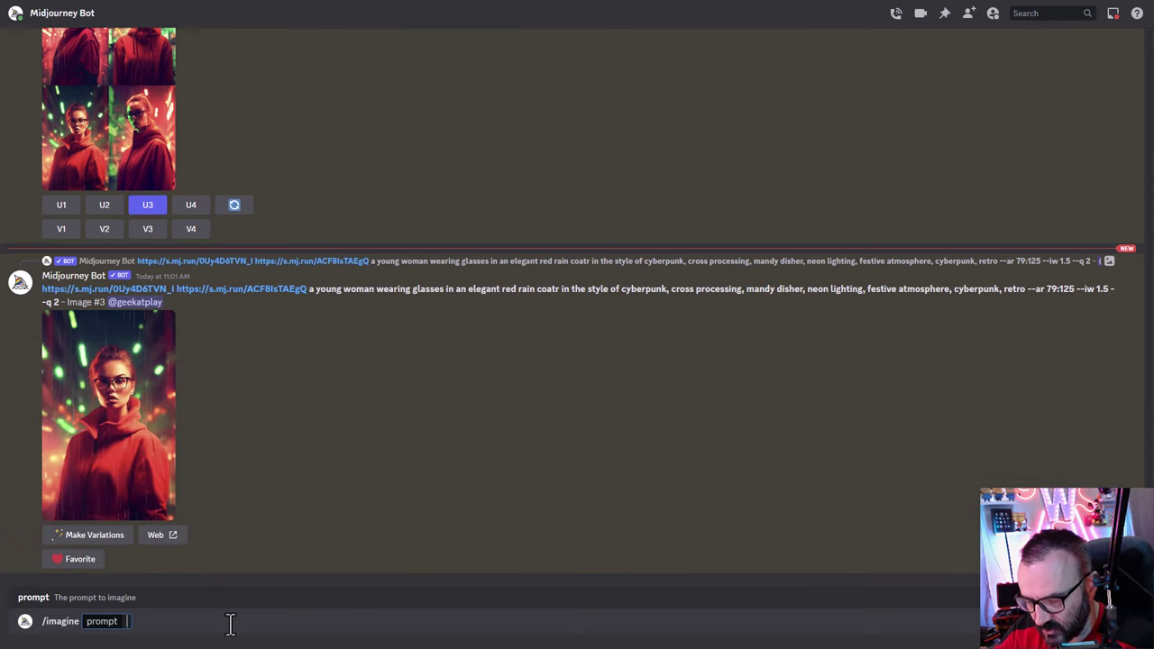
key("ctrl+v")
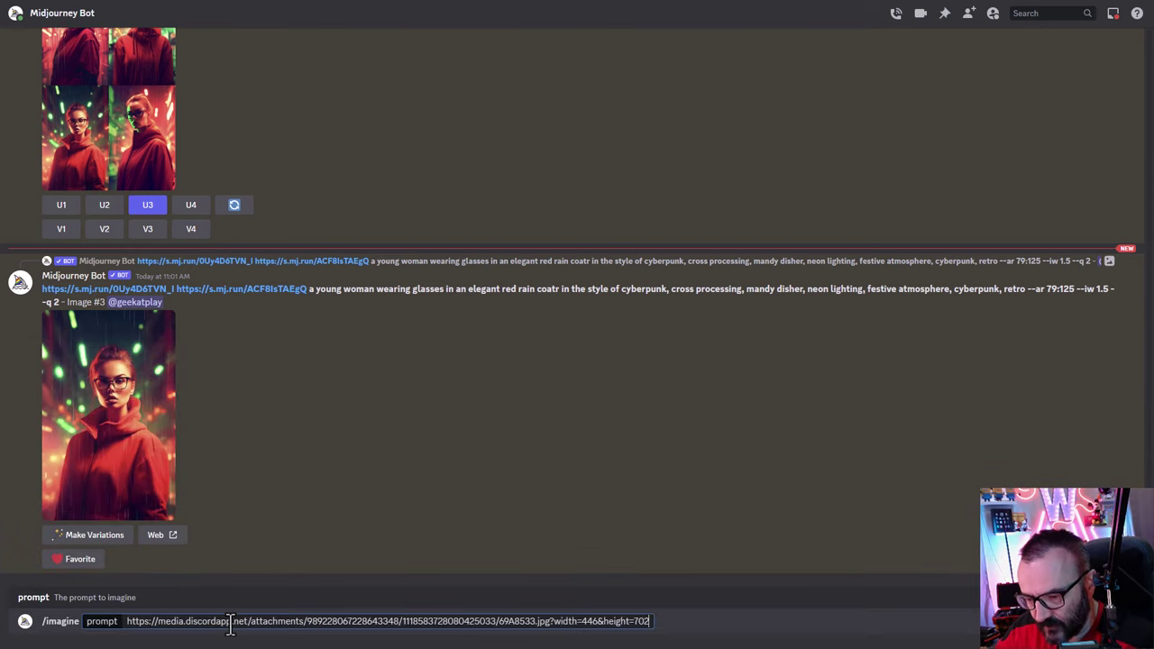
Copy the upscaled red raincoat image and add its address as the second image prompt after the green sweater portrait's address
left_click(150, 412)
right_click(523, 331)
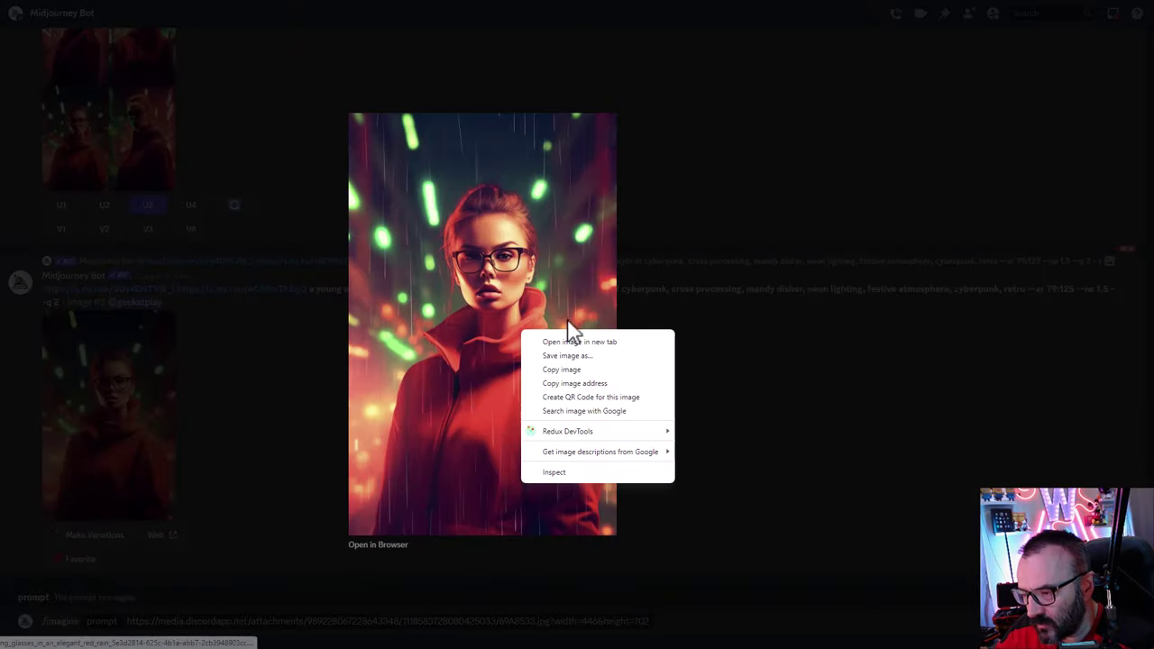
left_click(616, 371)
left_click(698, 553)
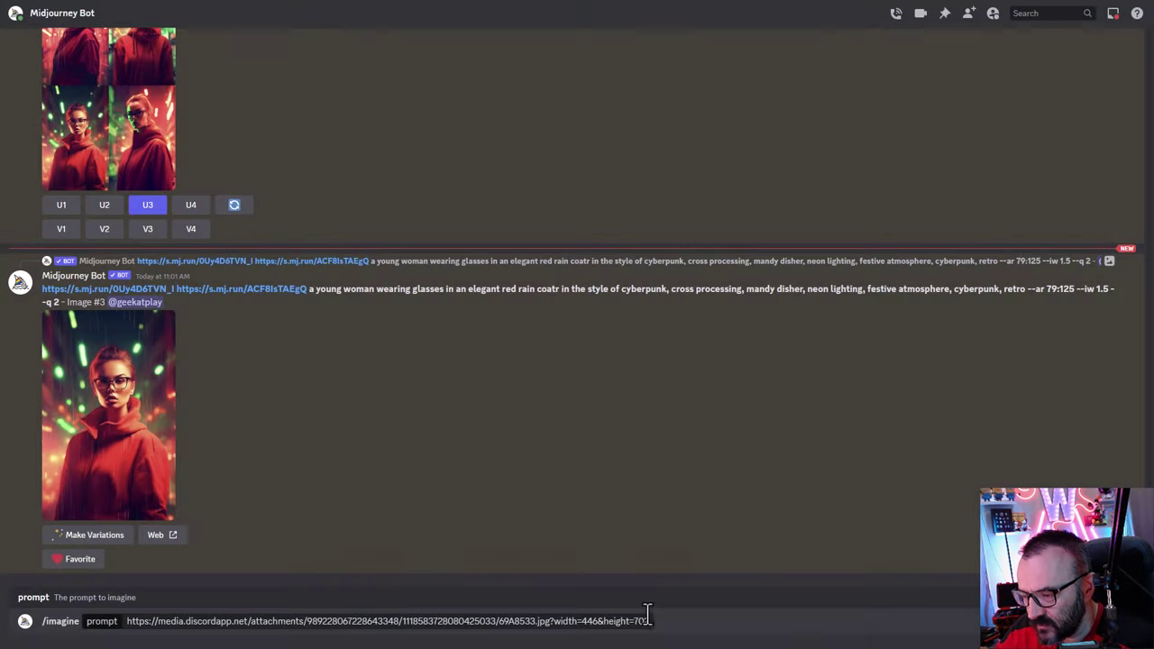
left_click(667, 615)
key("ctrl+v")
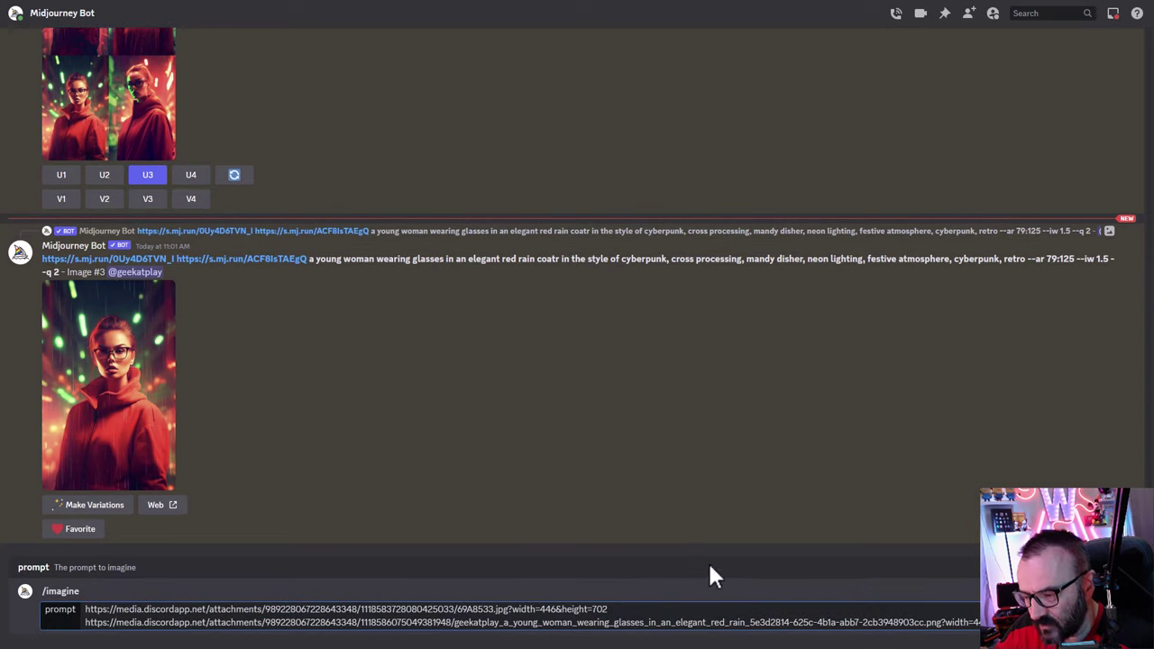
Append the text prompt from "a young woman wearing glasses" through --iw 1.5 after both image addresses and generate the images
left_click(308, 258)
left_click_drag(308, 259, 1110, 259)
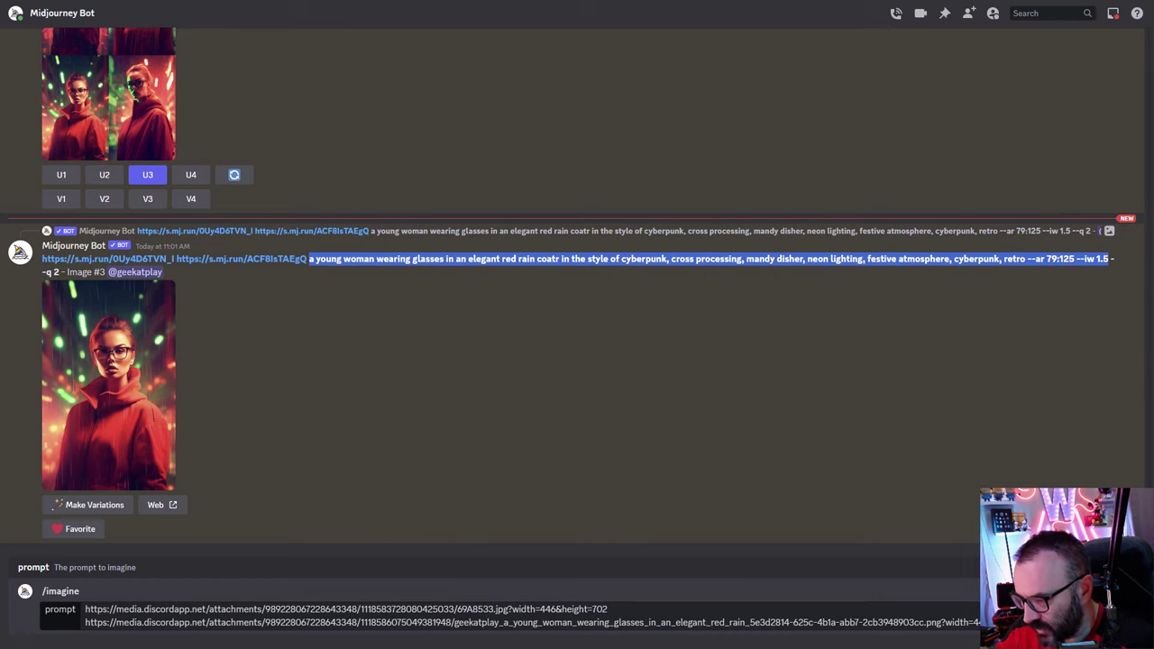
key("ctrl+c")
key("ctrl+v")
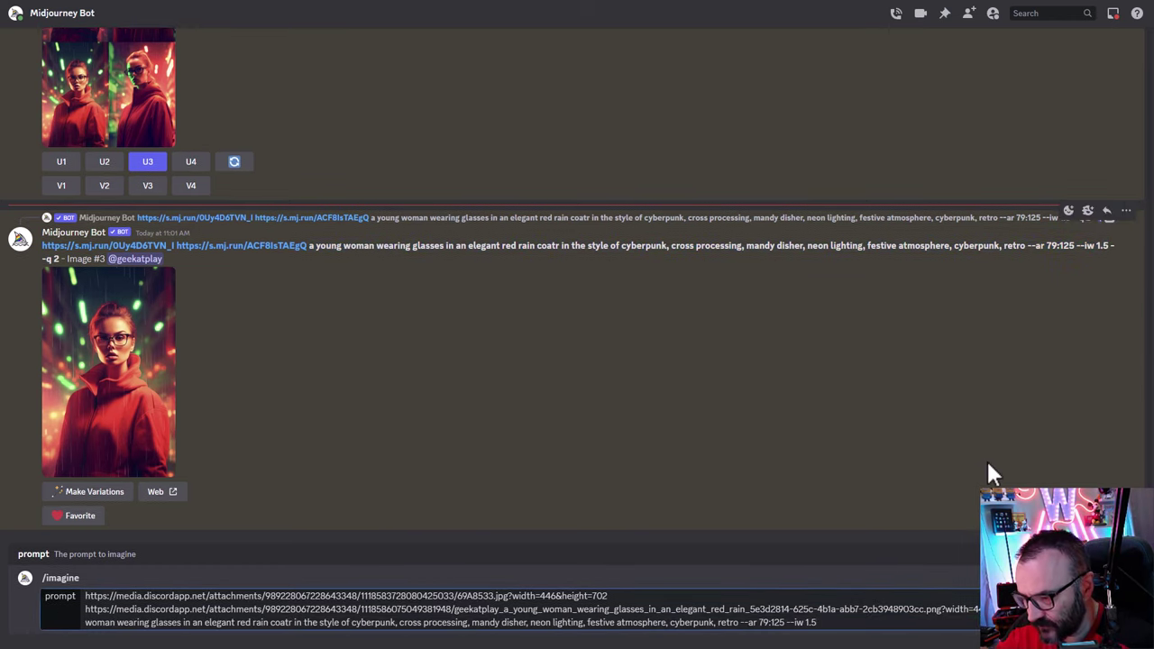
key("Return")
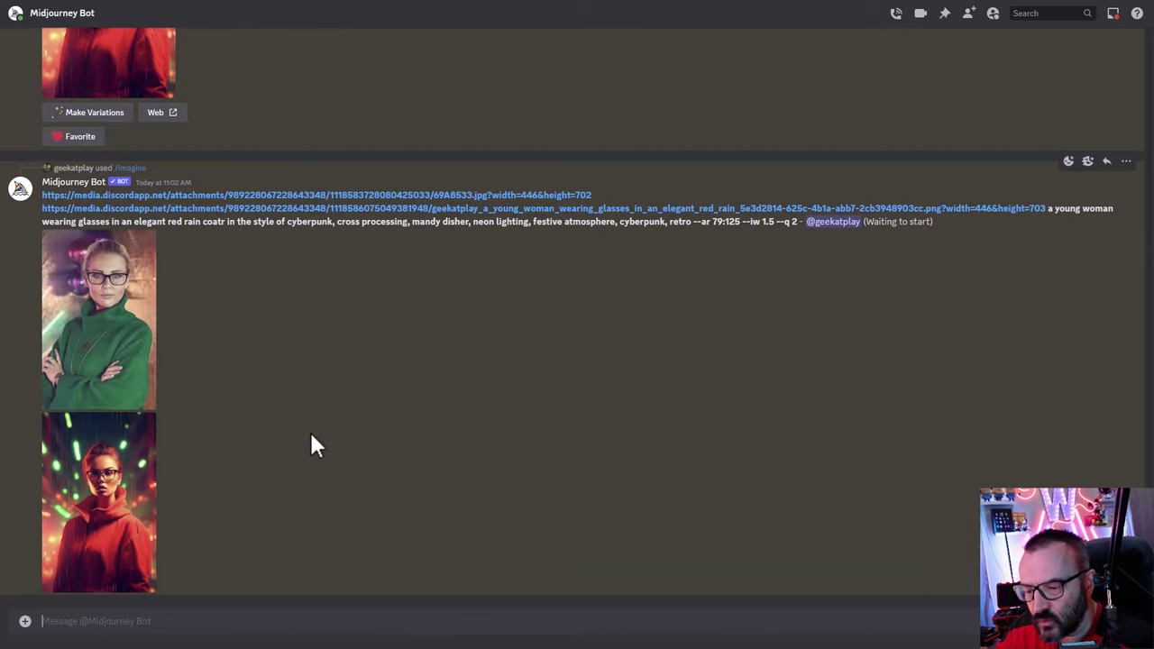
Look back through the earlier grids made with different image weights and image prompts to compare them
scroll(257, 405, "up", 20)
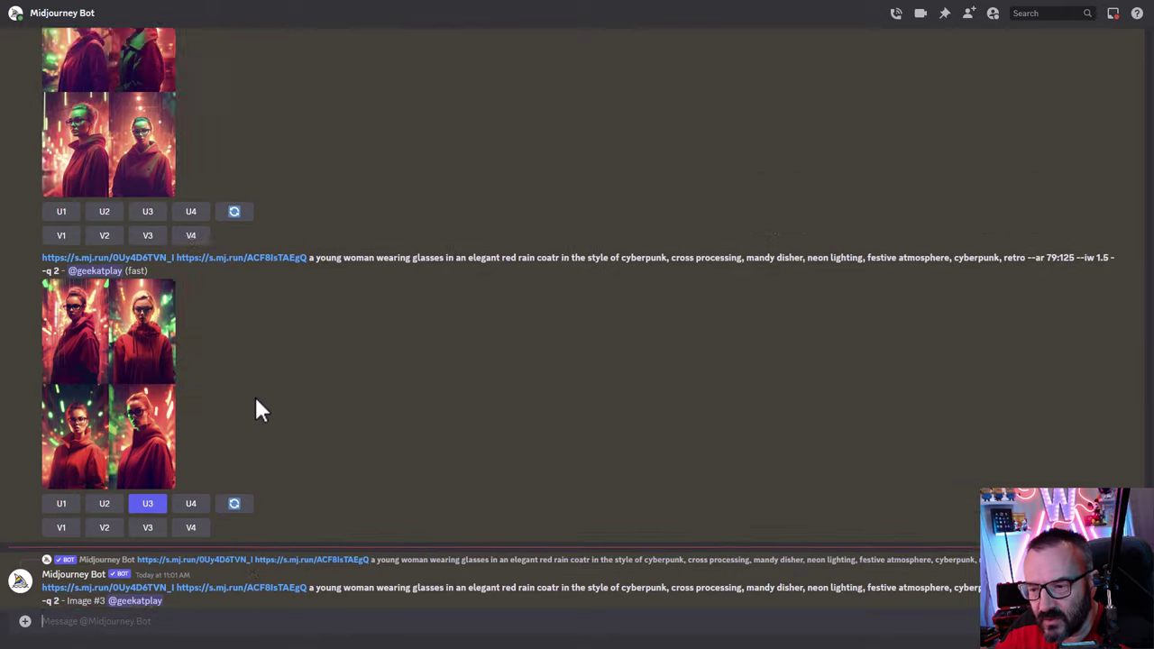
scroll(255, 394, "up", 20)
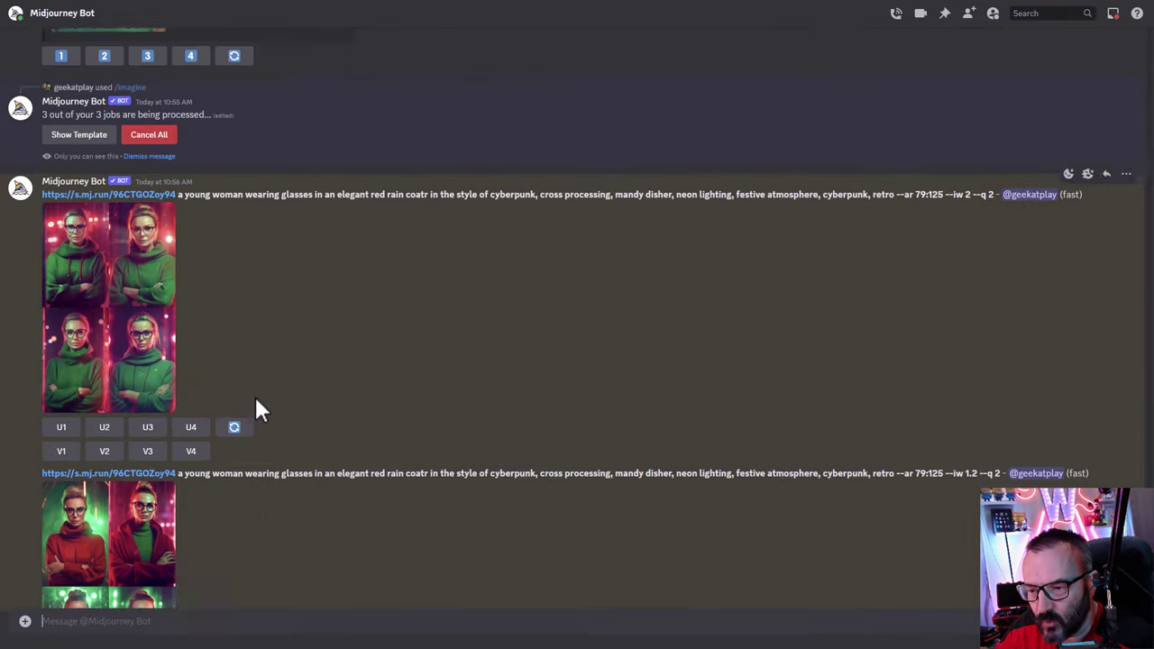
scroll(321, 404, "down", 10)
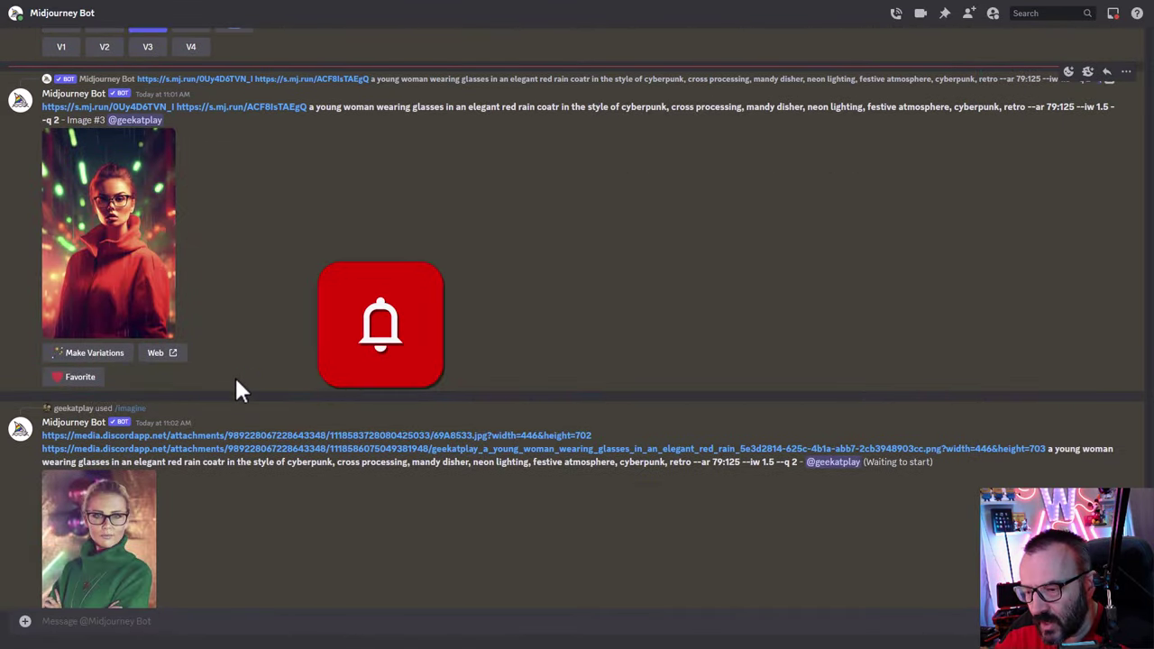
scroll(265, 291, "up", 5)
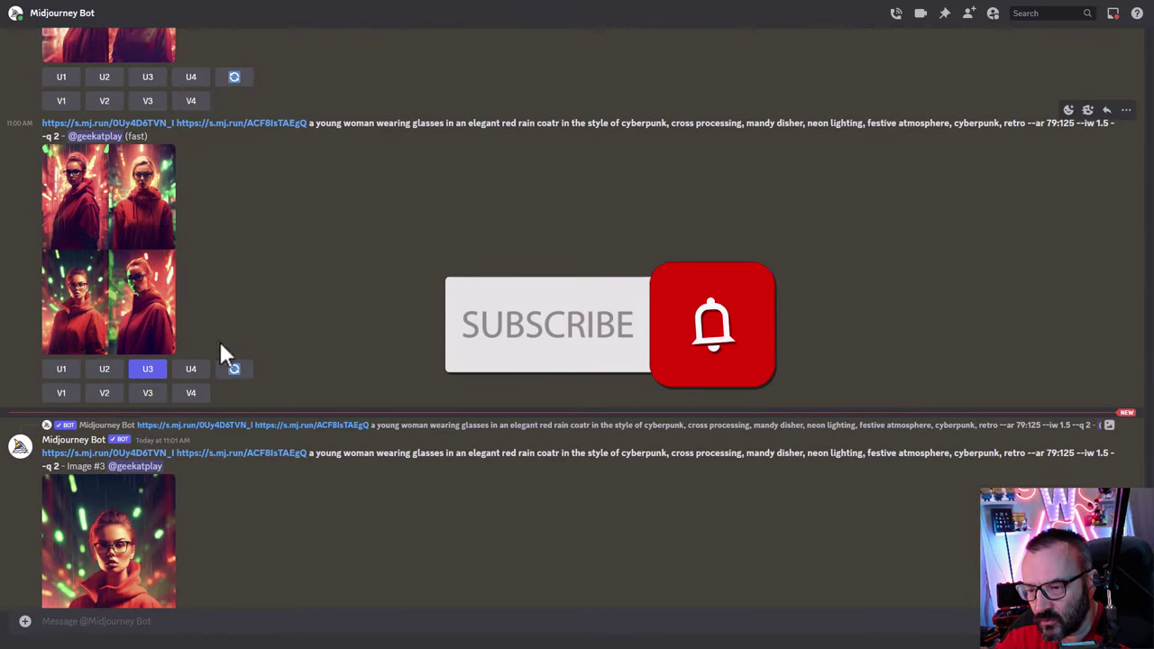
scroll(236, 378, "down", 5)
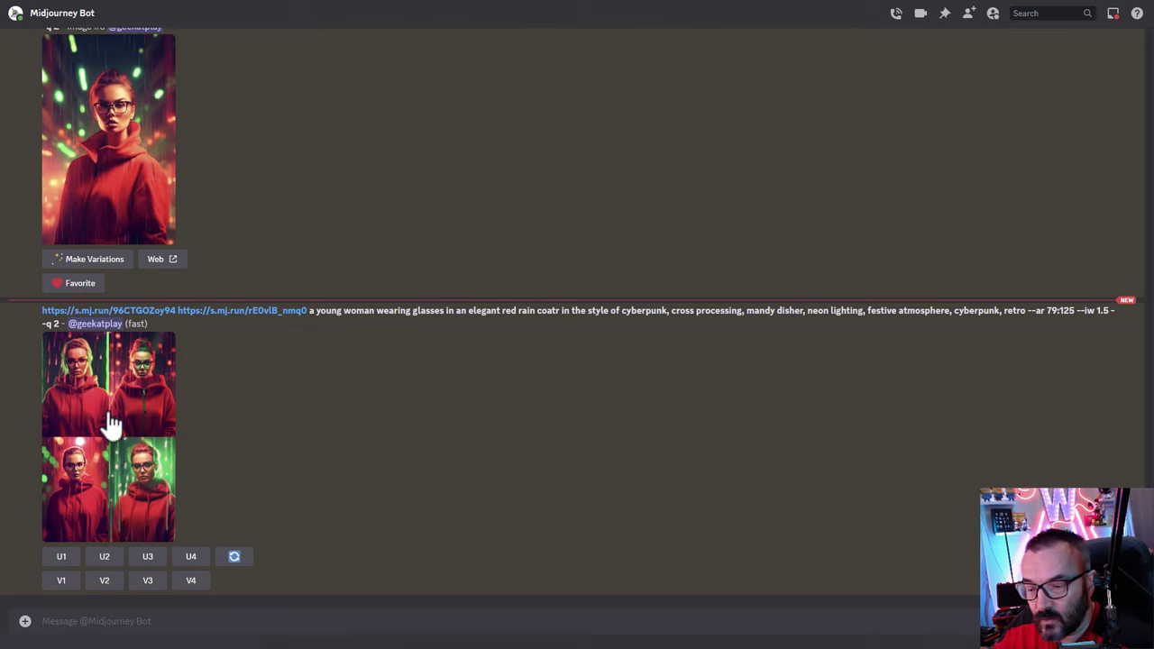
Inspect the new portrait-and-raincoat grid, upscale its fourth and first images, and view the upscaled fourth image enlarged
left_click(110, 424)
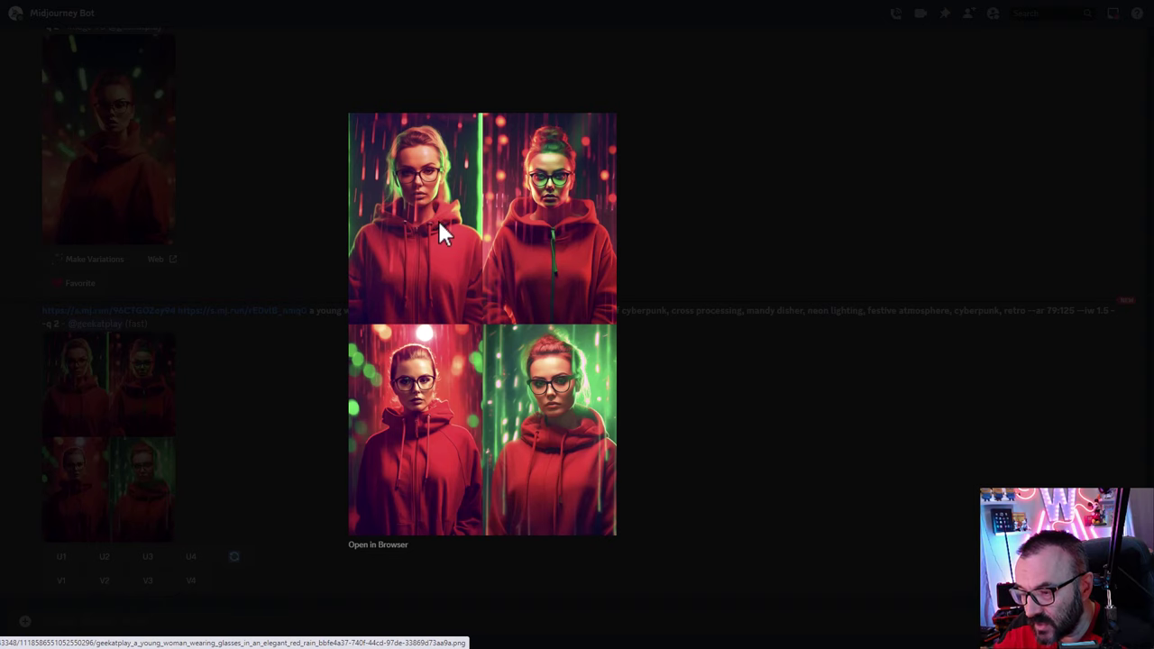
left_click(746, 445)
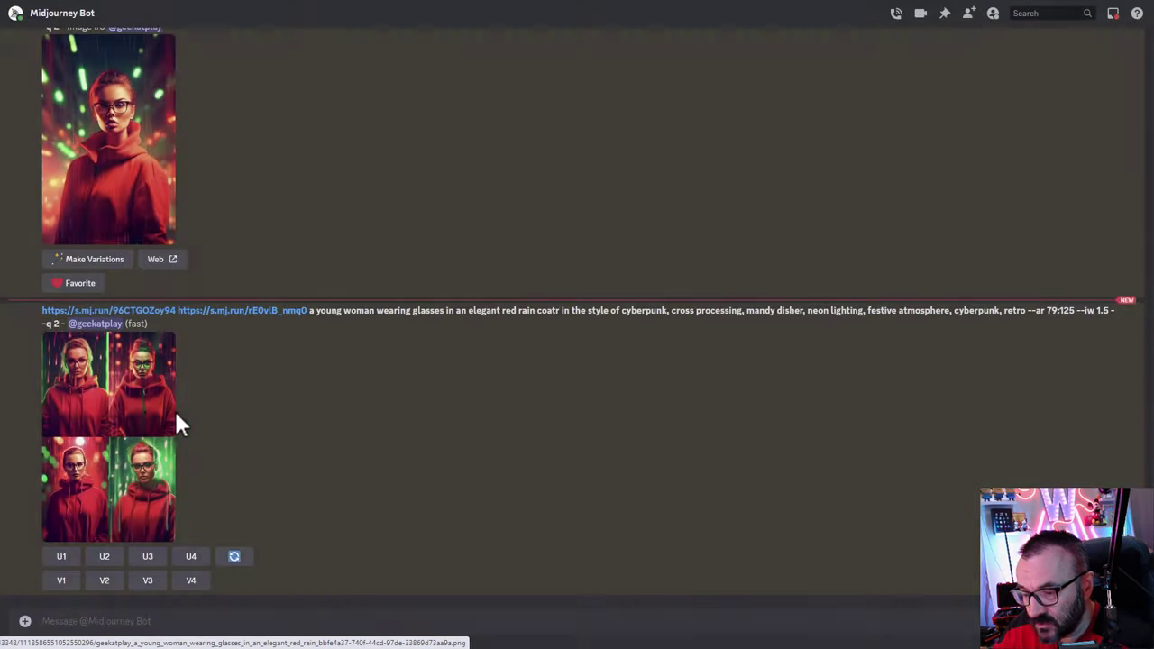
left_click(190, 557)
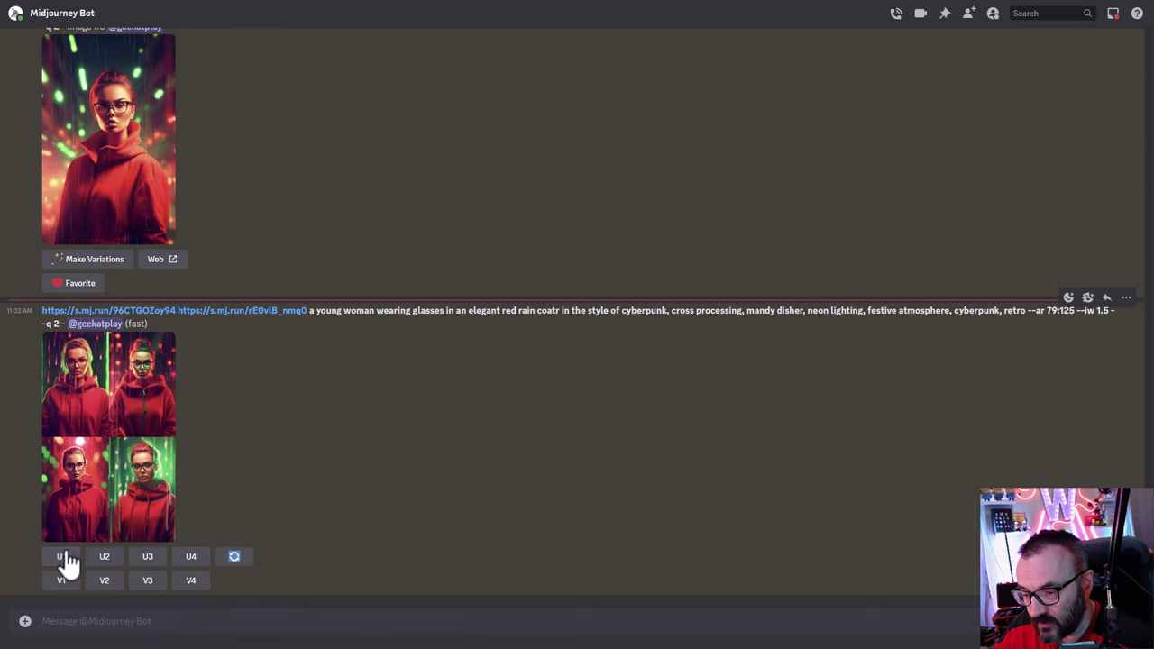
left_click(62, 492)
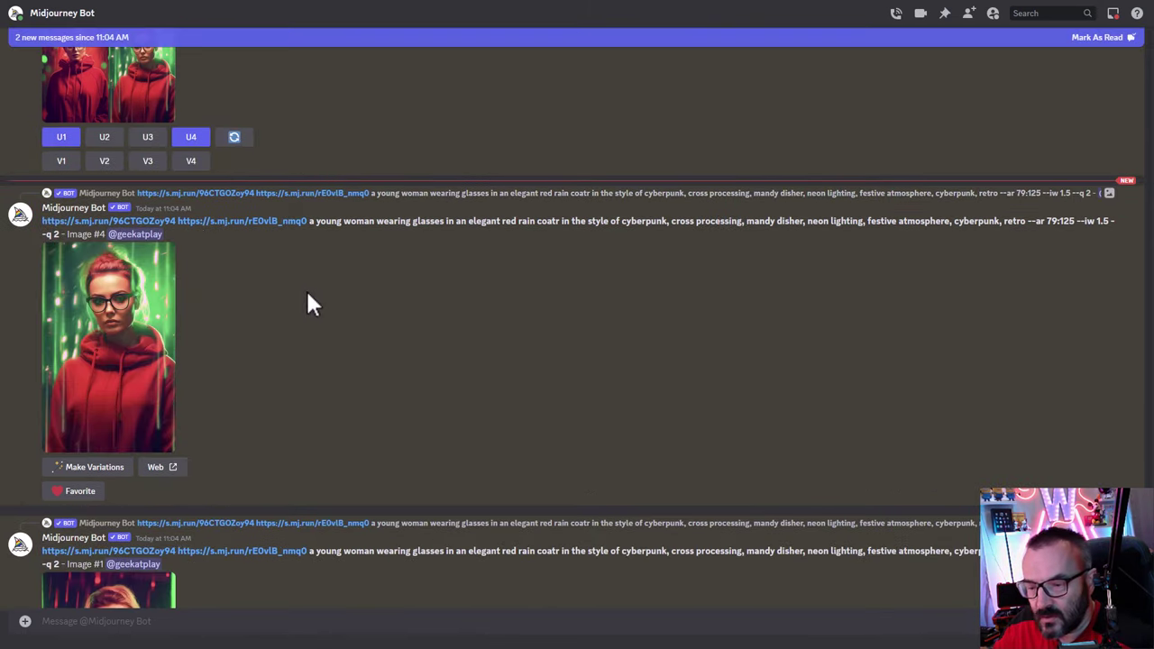
left_click(108, 288)
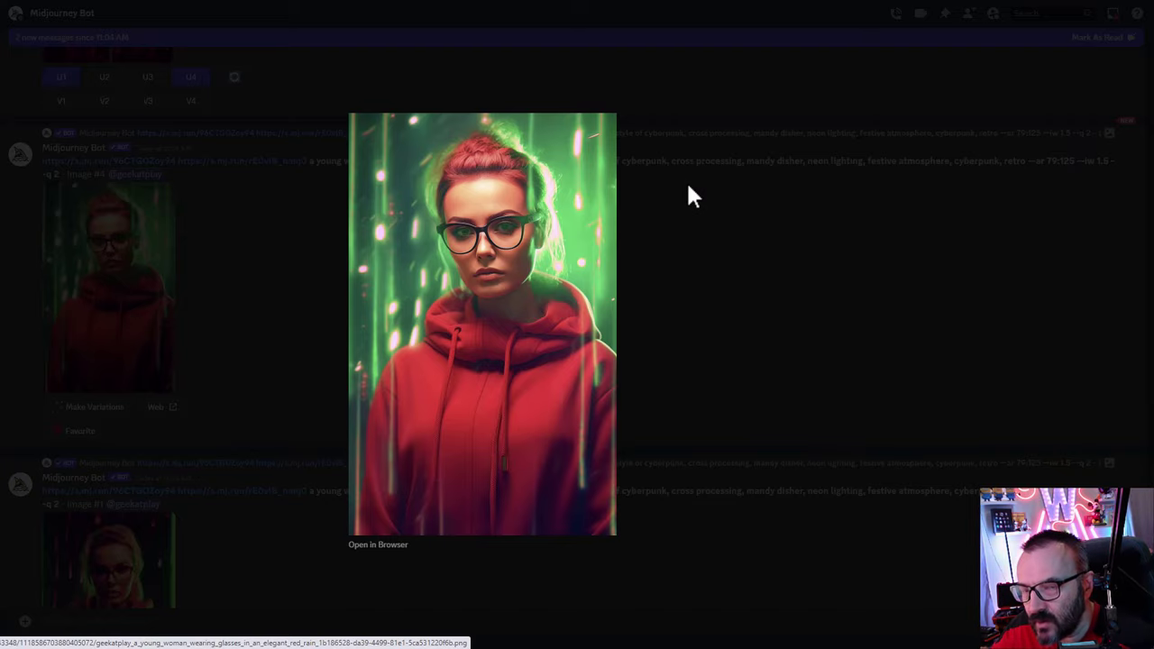
left_click(723, 207)
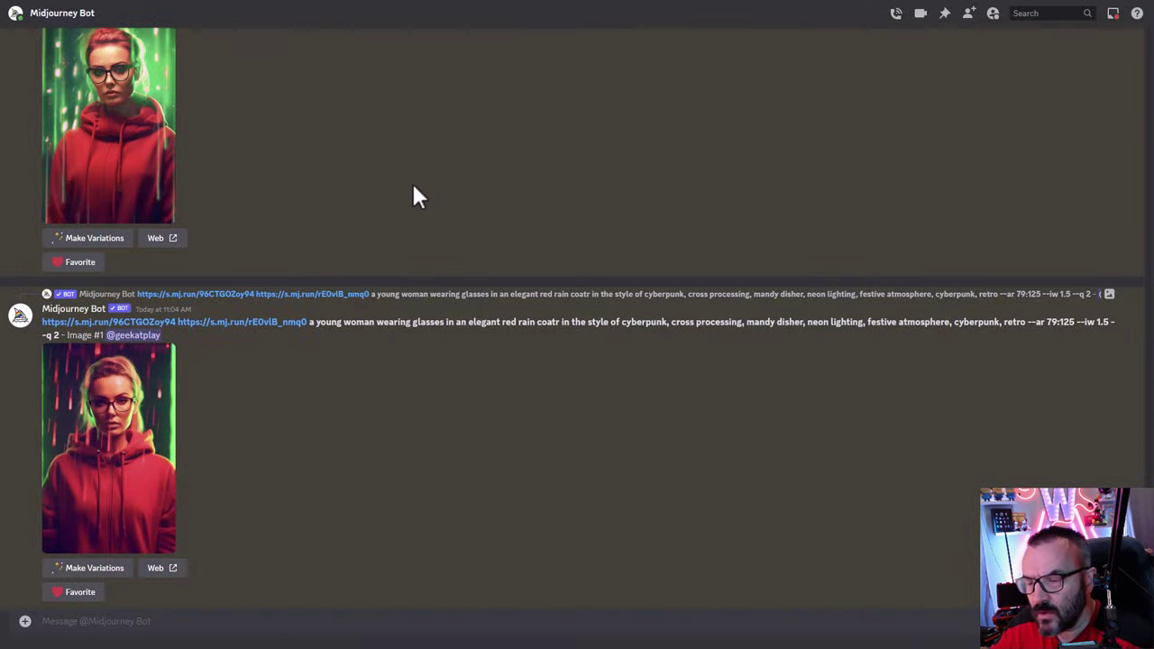